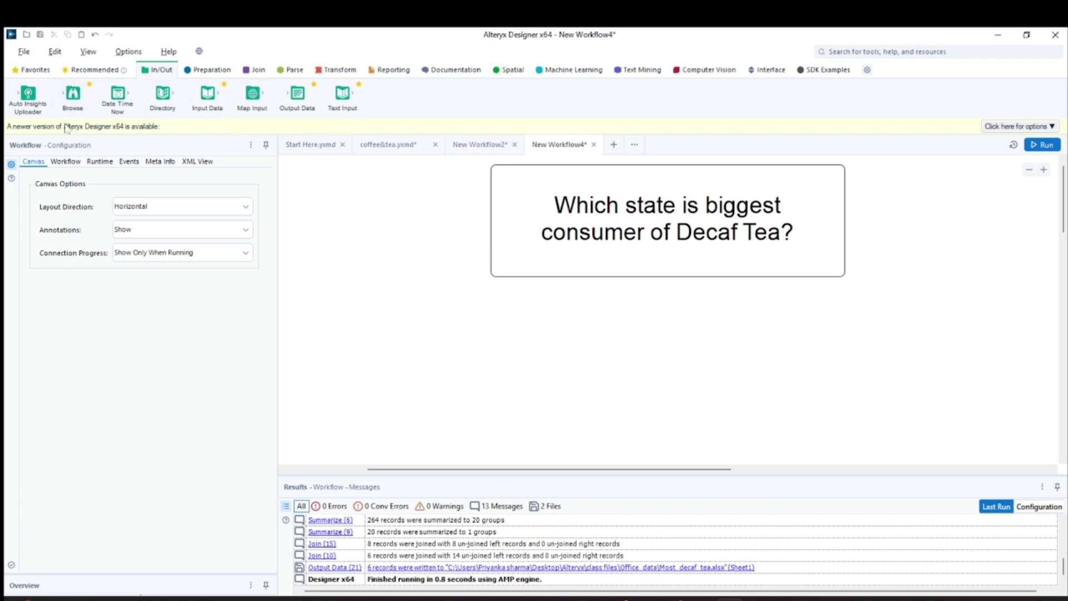
Step: Add an Input Data tool to the canvas, connect it to coffee_data.csv and run the workflow
left_click_drag(206, 96, 412, 373)
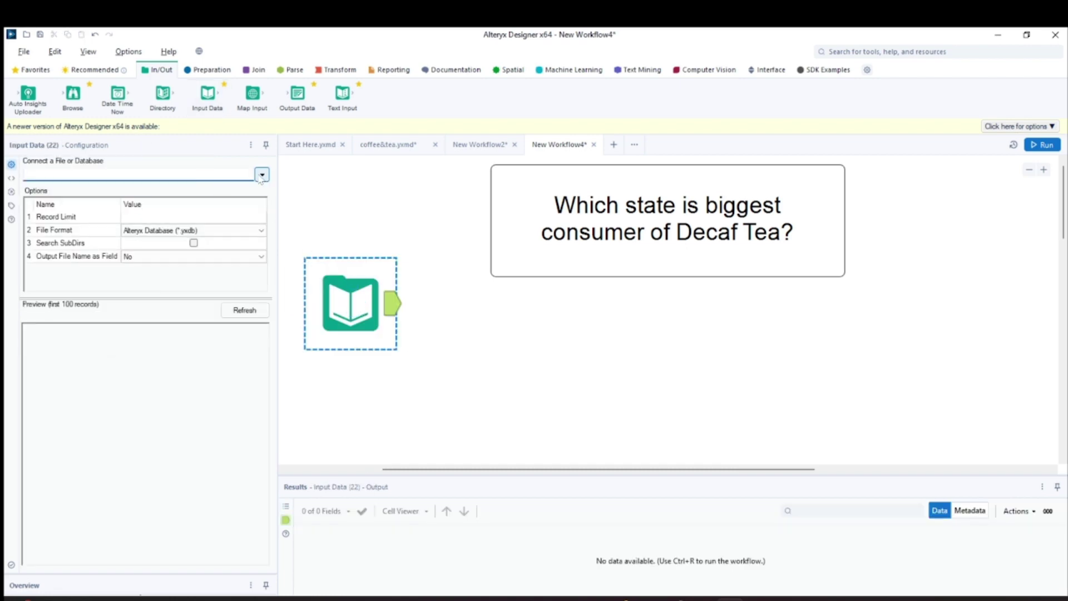
left_click(261, 175)
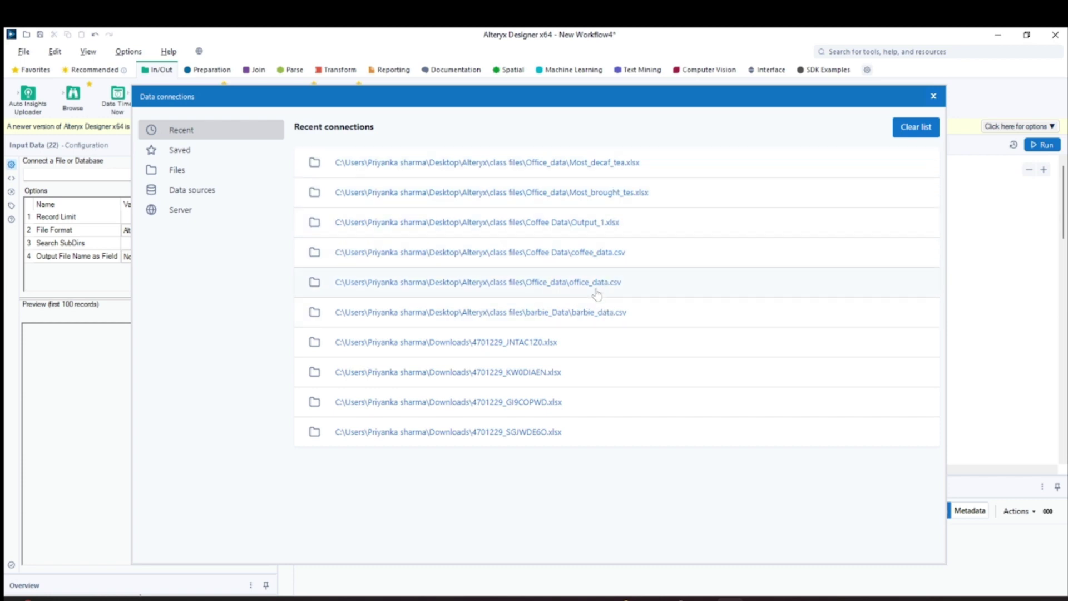
left_click(814, 170)
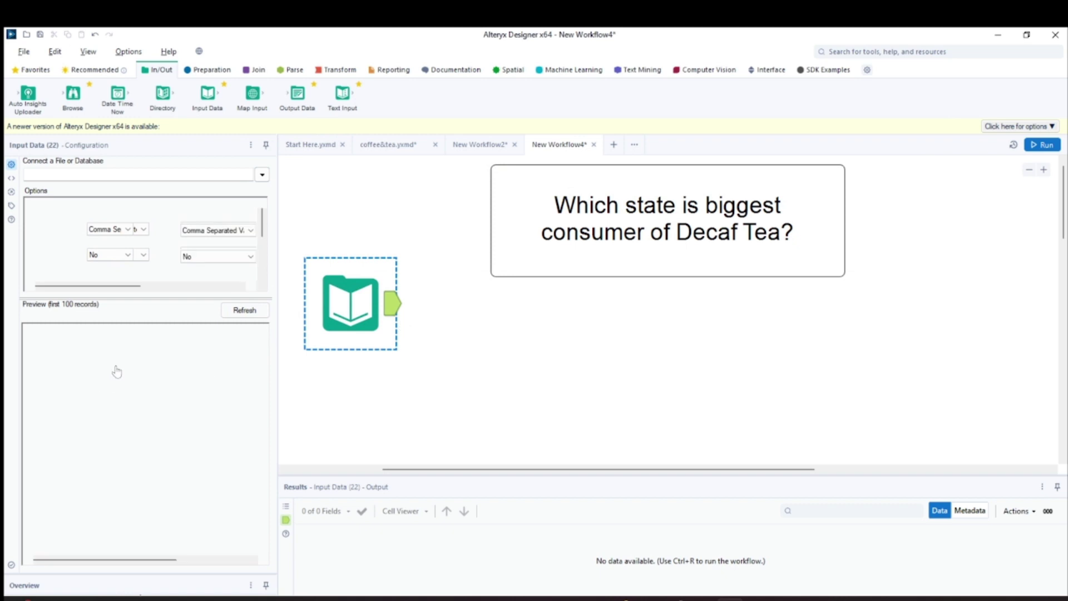
left_click(1042, 144)
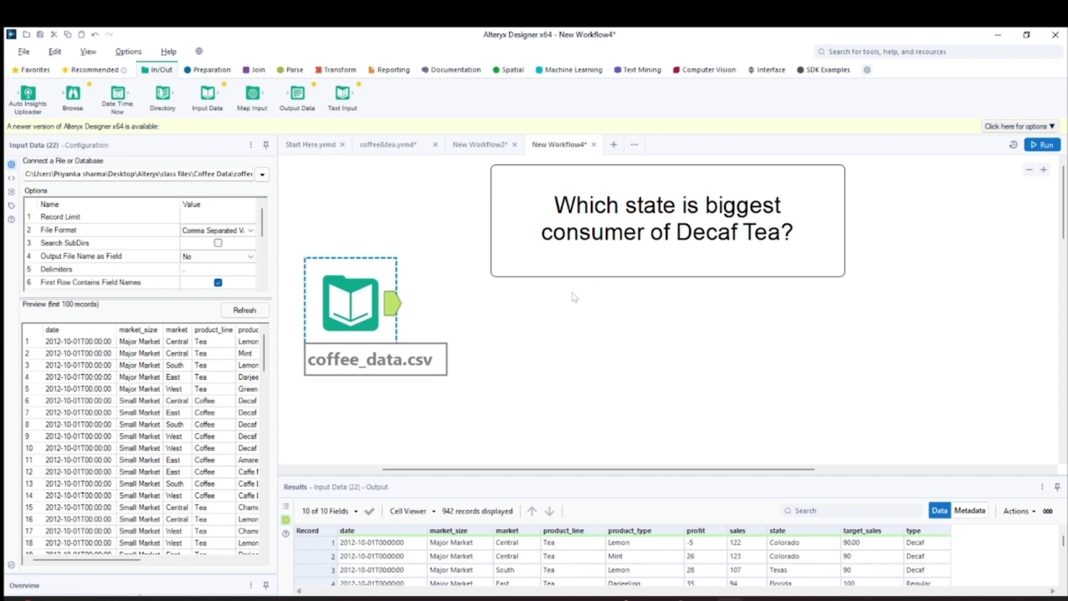
Step: Reduce the height of the comment box containing the decaf tea question, and reselect the Input Data tool
left_click_drag(606, 278, 605, 245)
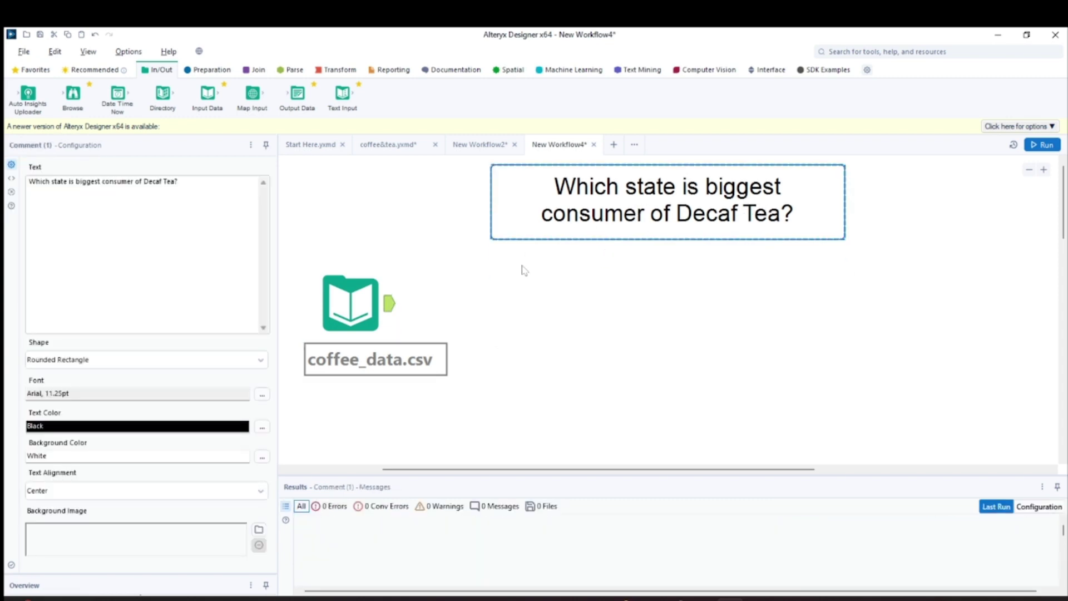
left_click(351, 303)
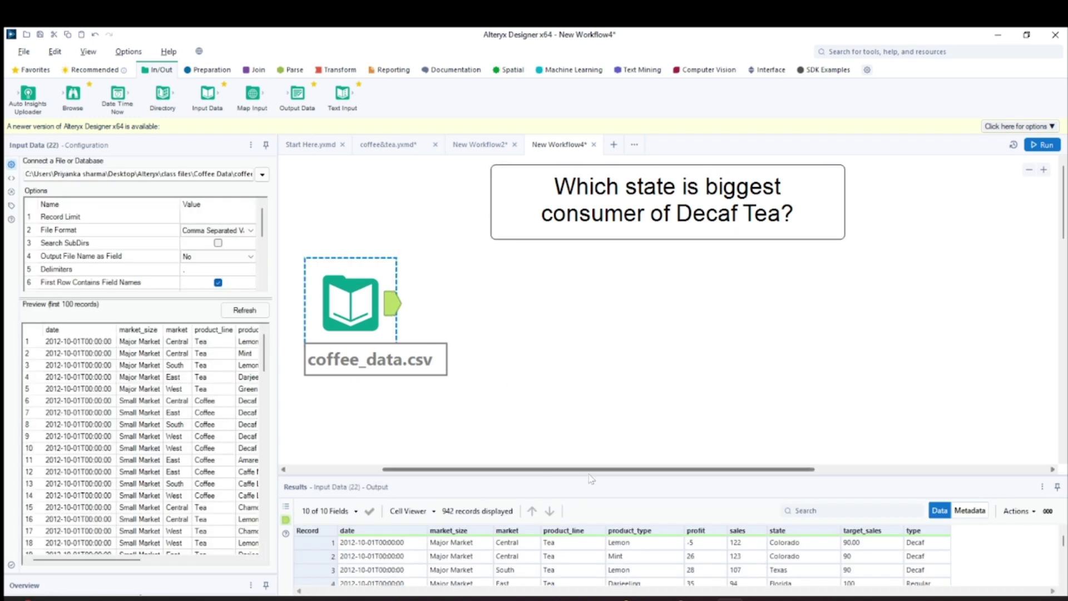
left_click_drag(588, 468, 583, 469)
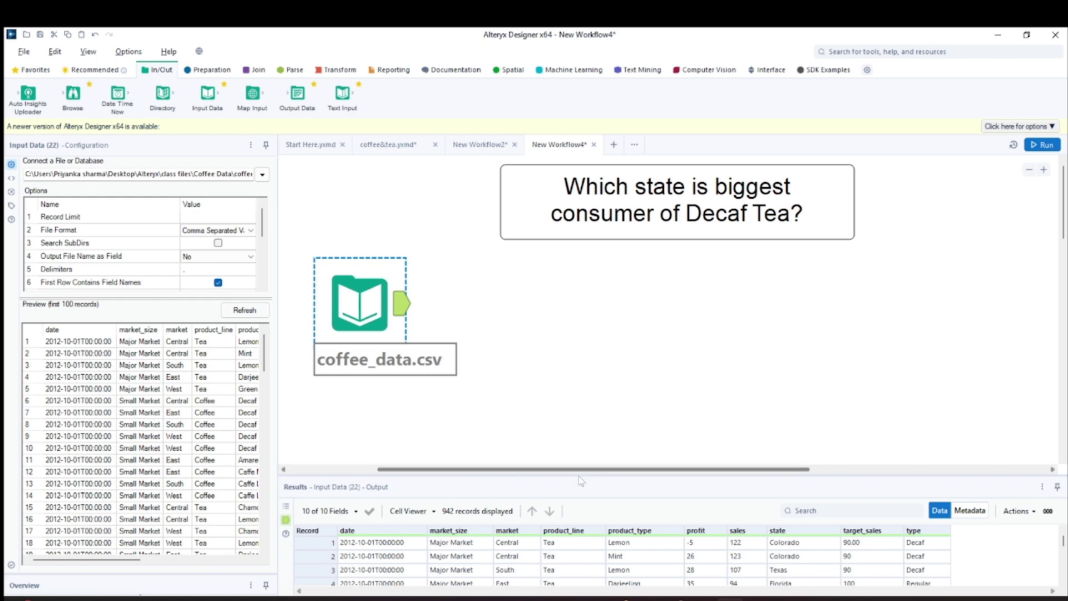
Step: Examine the coffee_data.csv records in an enlarged results area, including the product_line, state and type columns
left_click_drag(579, 465, 577, 294)
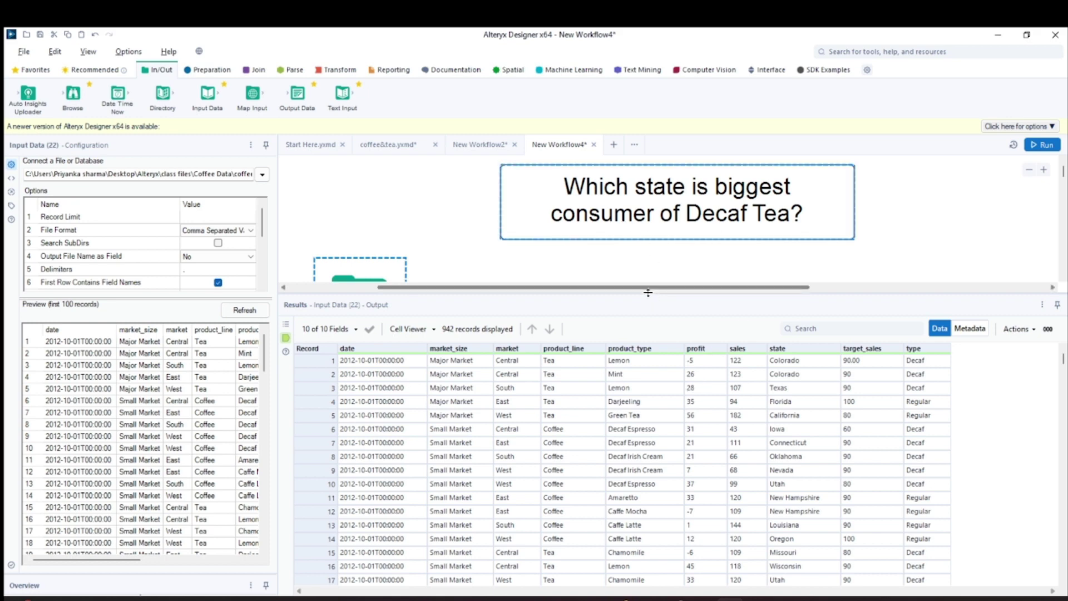
left_click_drag(647, 293, 642, 414)
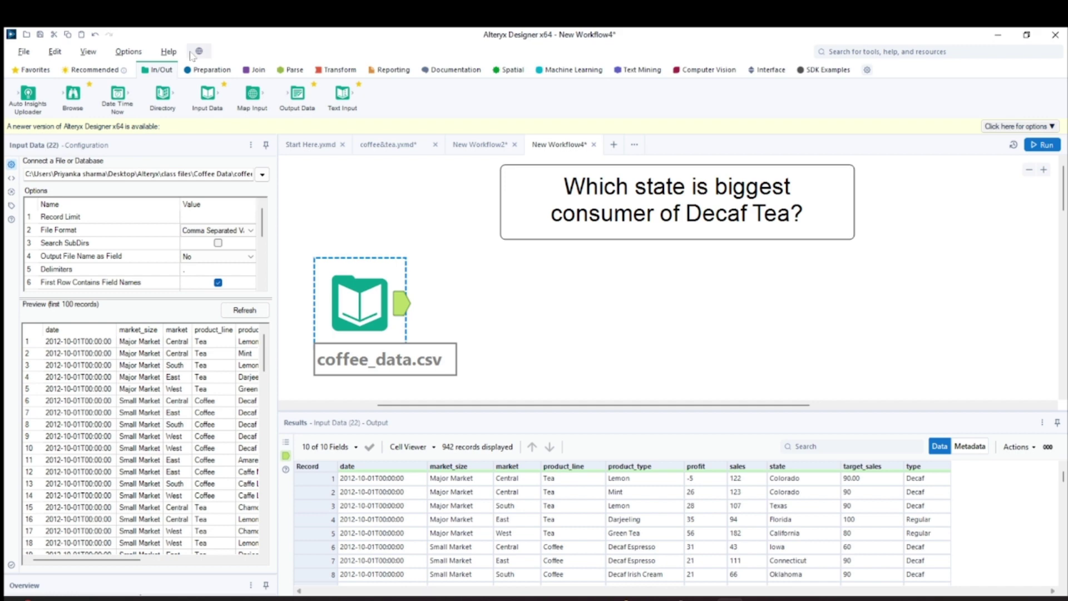
left_click(207, 70)
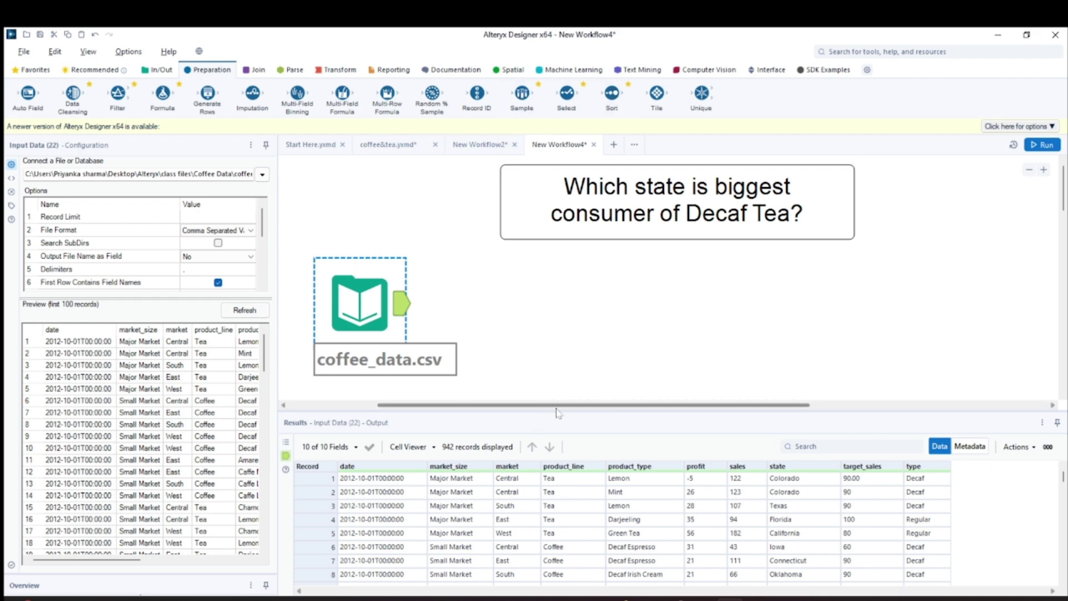
left_click(651, 196)
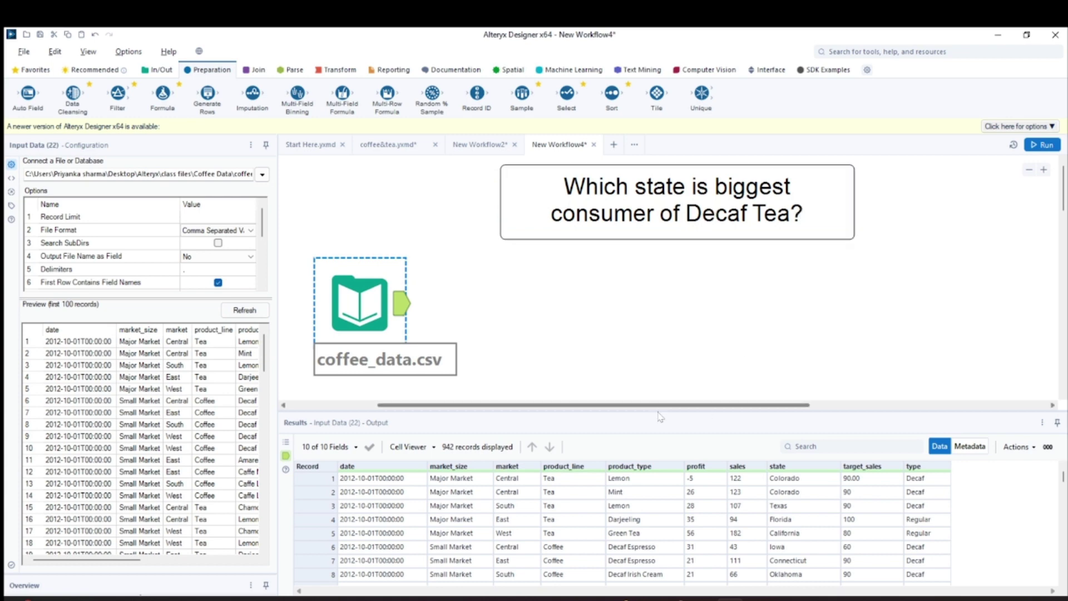
left_click_drag(660, 417, 658, 288)
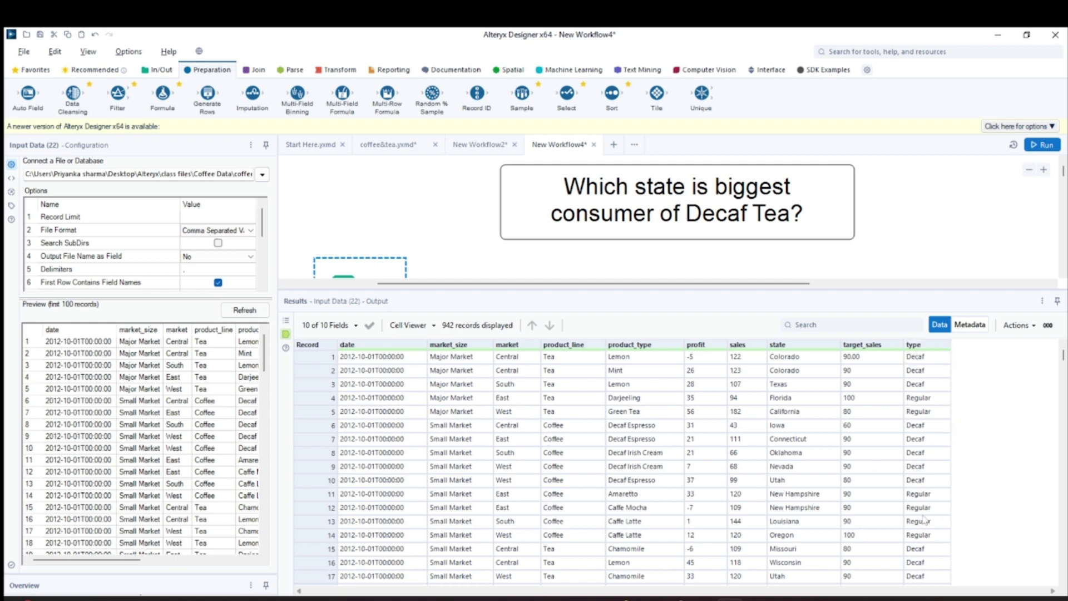
scroll(925, 520, "down", 20)
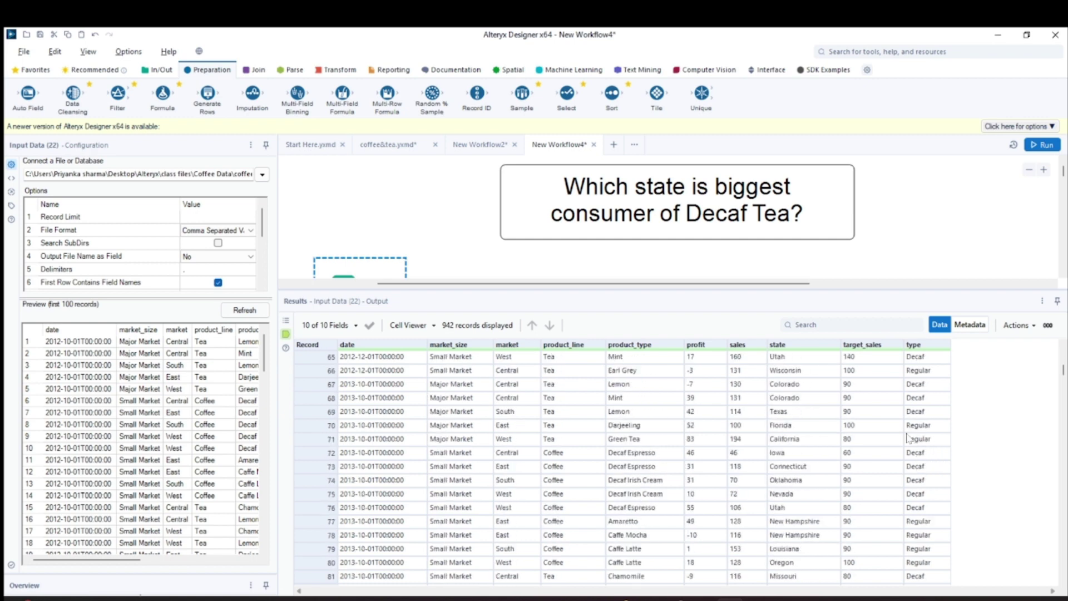
scroll(907, 438, "down", 3)
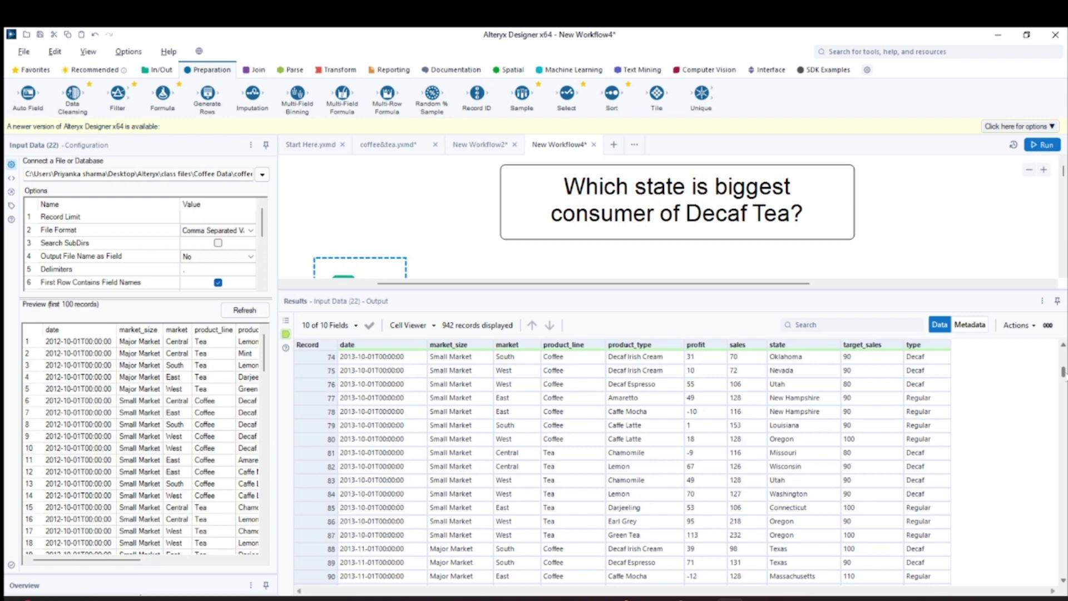
scroll(656, 370, "up", 20)
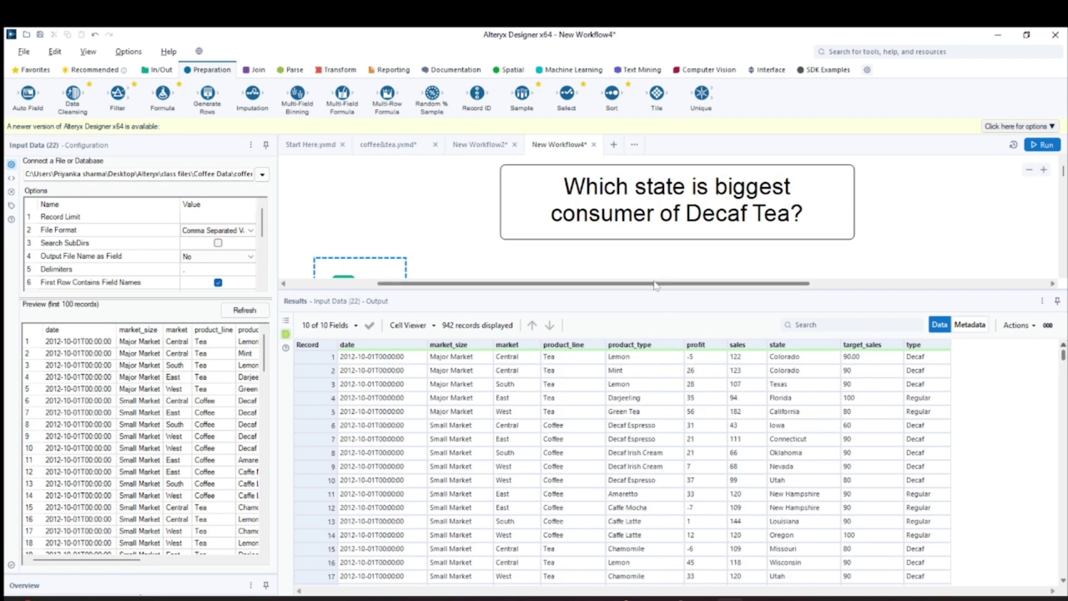
left_click_drag(639, 289, 639, 384)
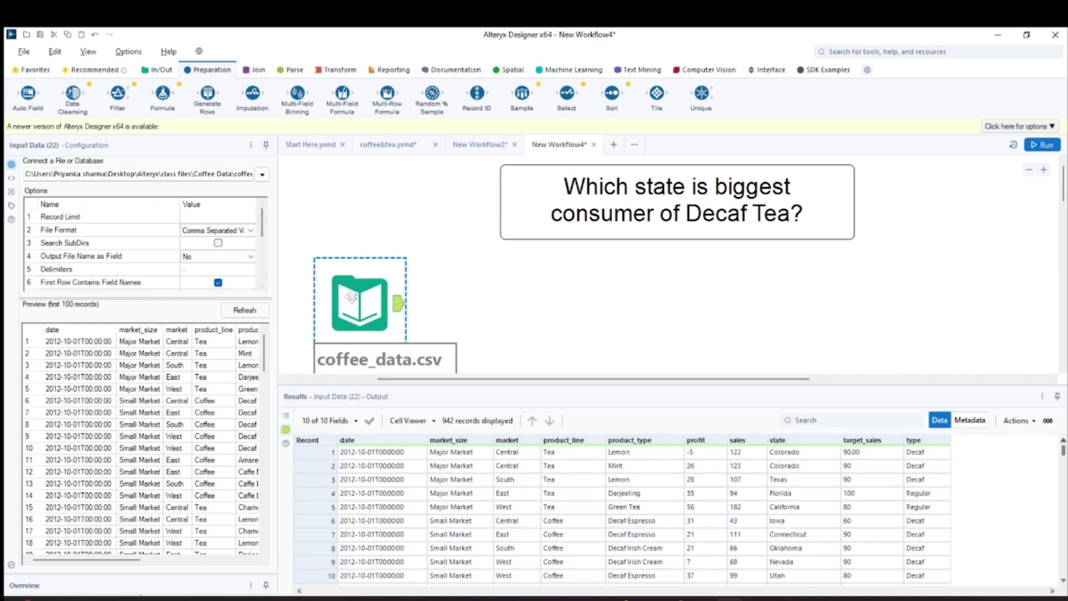
Step: Connect a Filter tool to the coffee_data.csv input, set it to product_line Equals tea, and run the workflow for its True output
left_click_drag(351, 296, 345, 276)
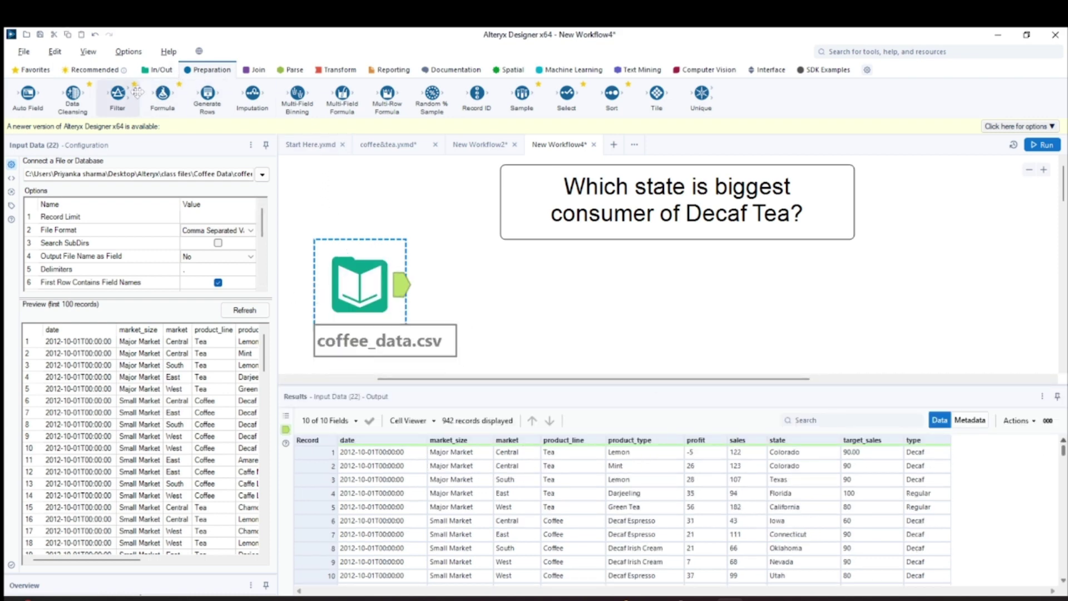
left_click_drag(117, 92, 548, 285)
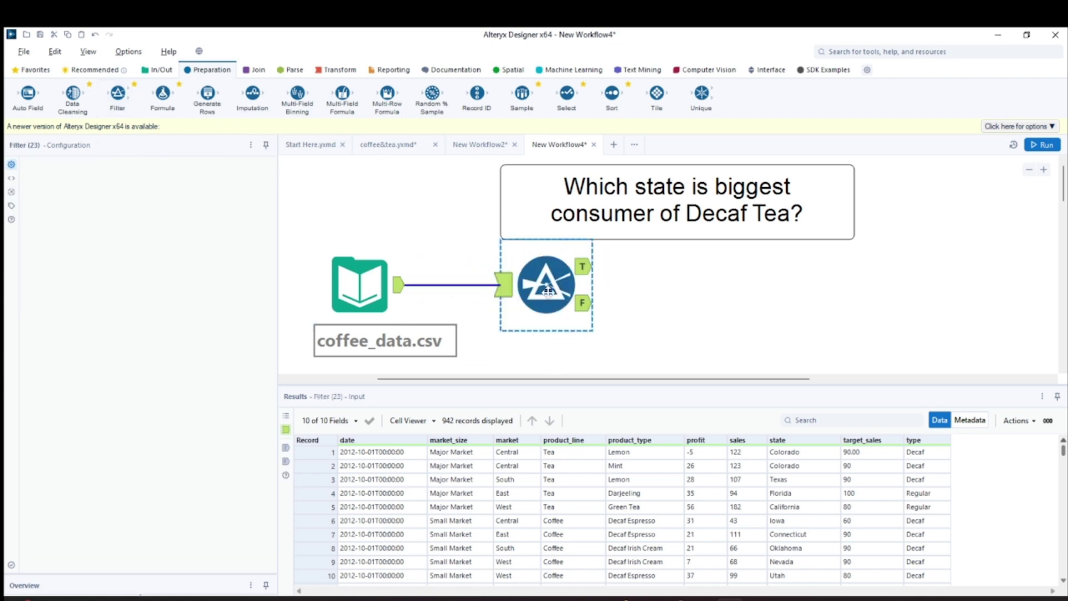
left_click(90, 217)
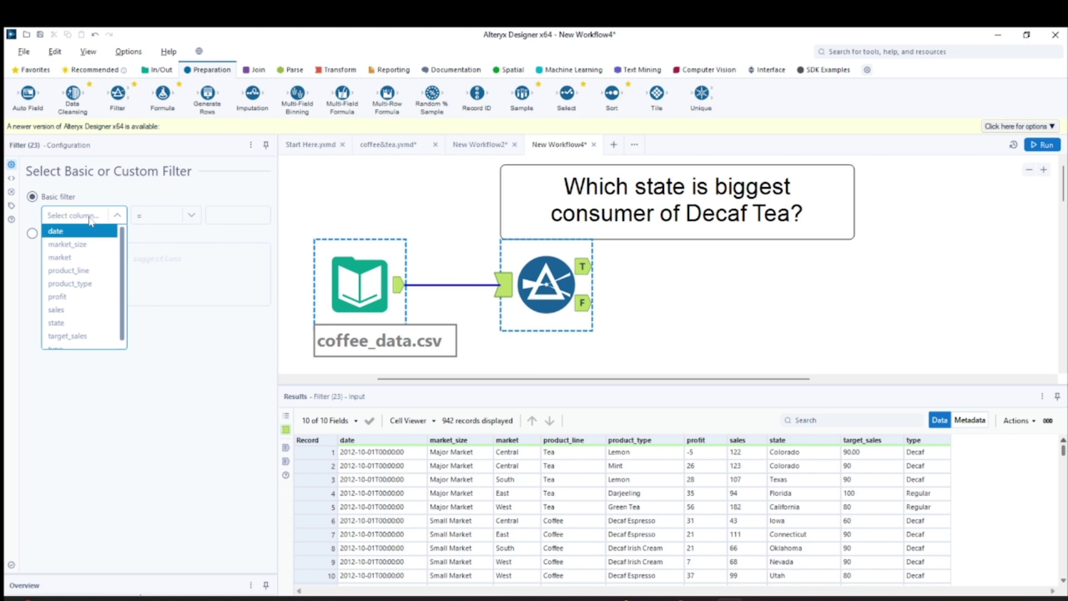
left_click(84, 270)
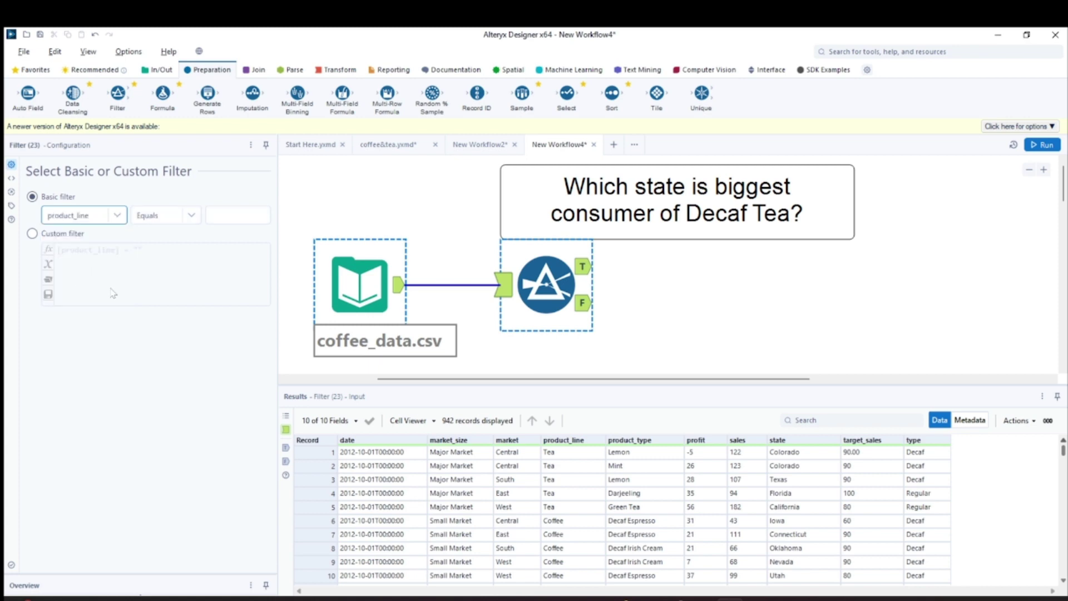
left_click(219, 215)
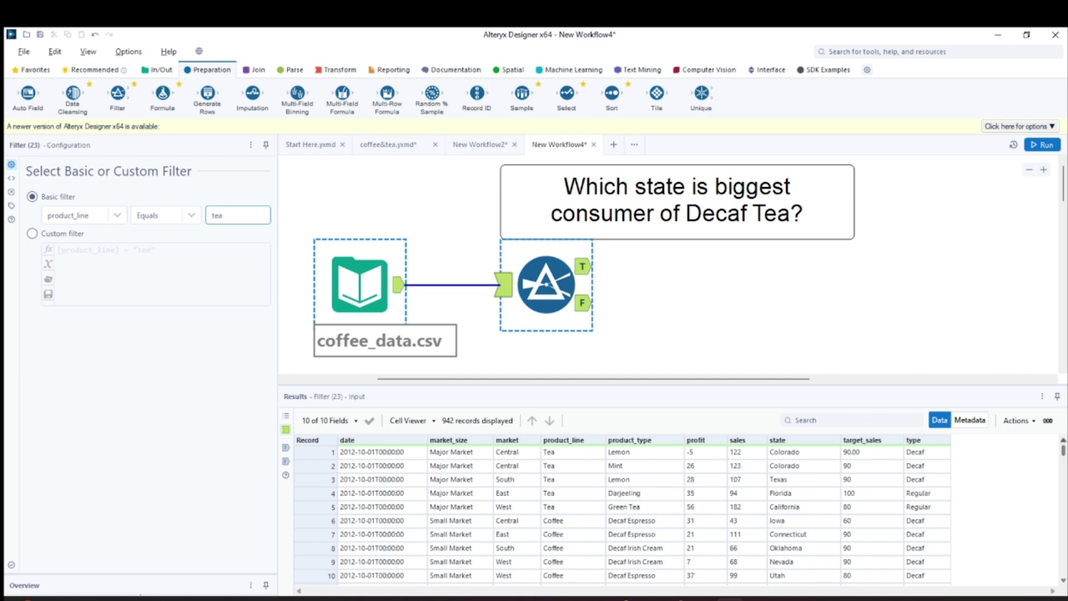
left_click(587, 268)
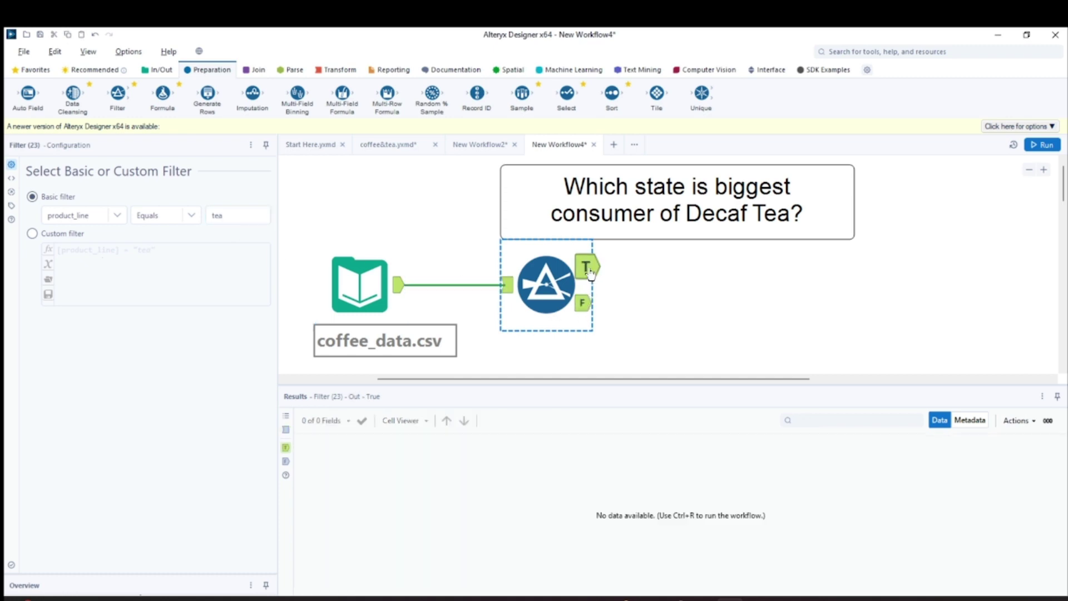
left_click(1042, 144)
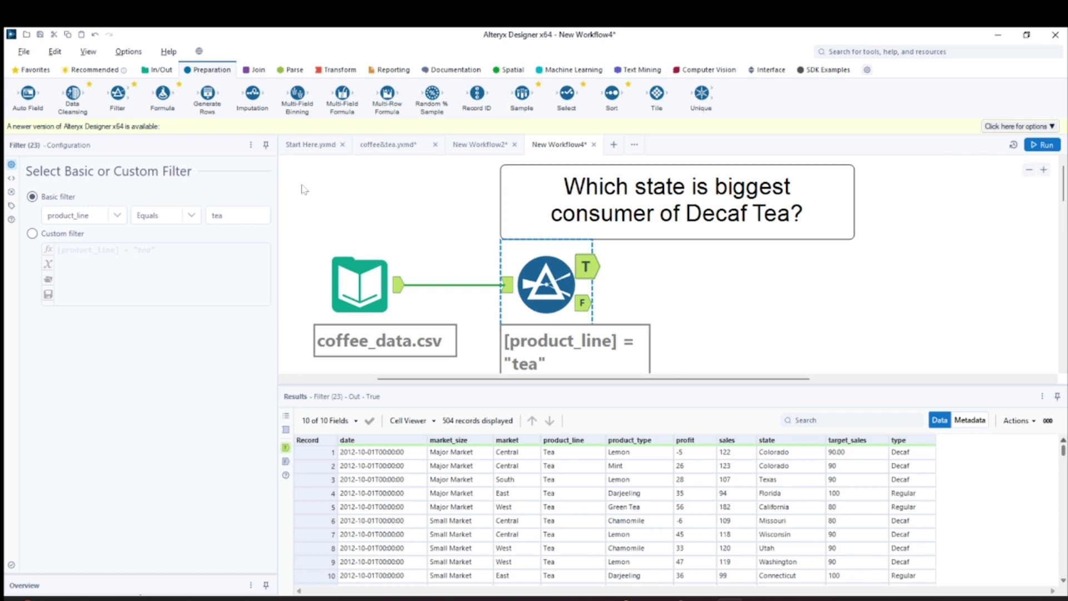
Step: Connect a second Filter tool to the first filter's True output, set it to type Equals decaf, and run the workflow
left_click_drag(134, 92, 675, 281)
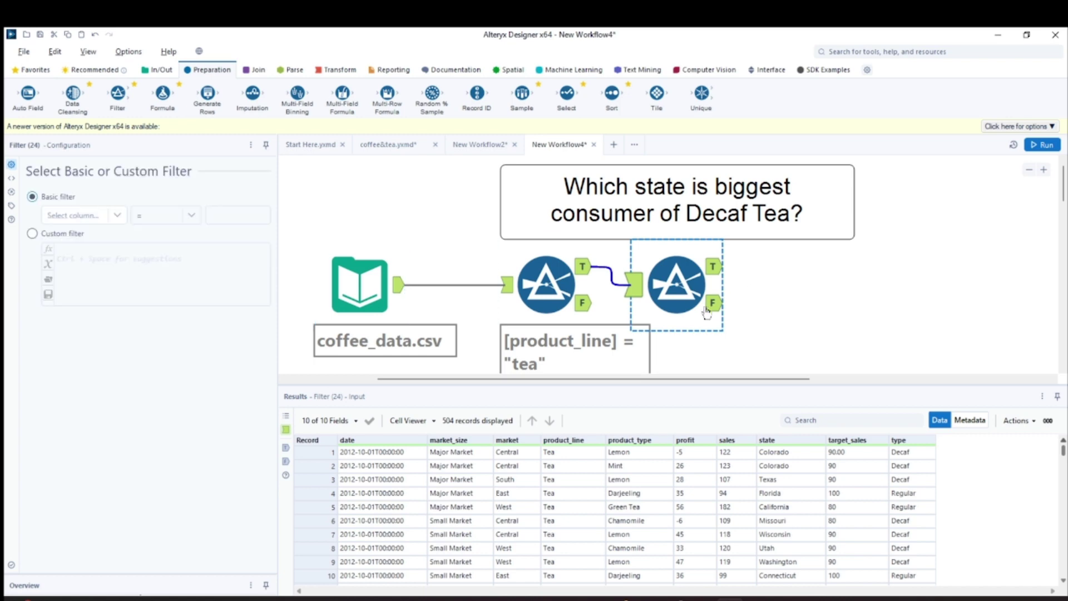
left_click(124, 221)
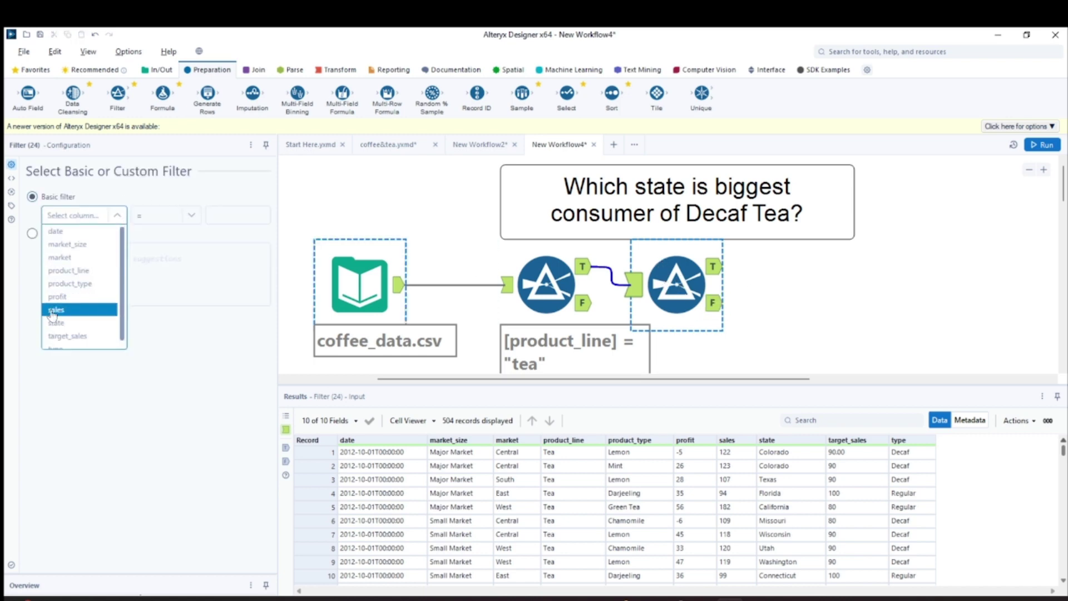
scroll(55, 317, "down", 1)
left_click(82, 337)
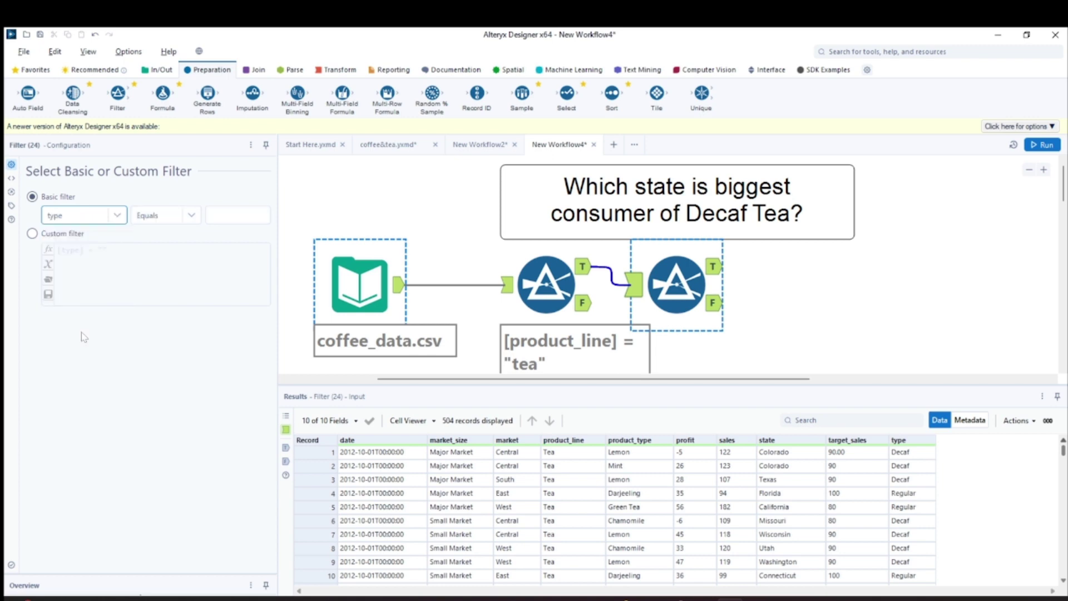
key("Tab")
key("Tab")
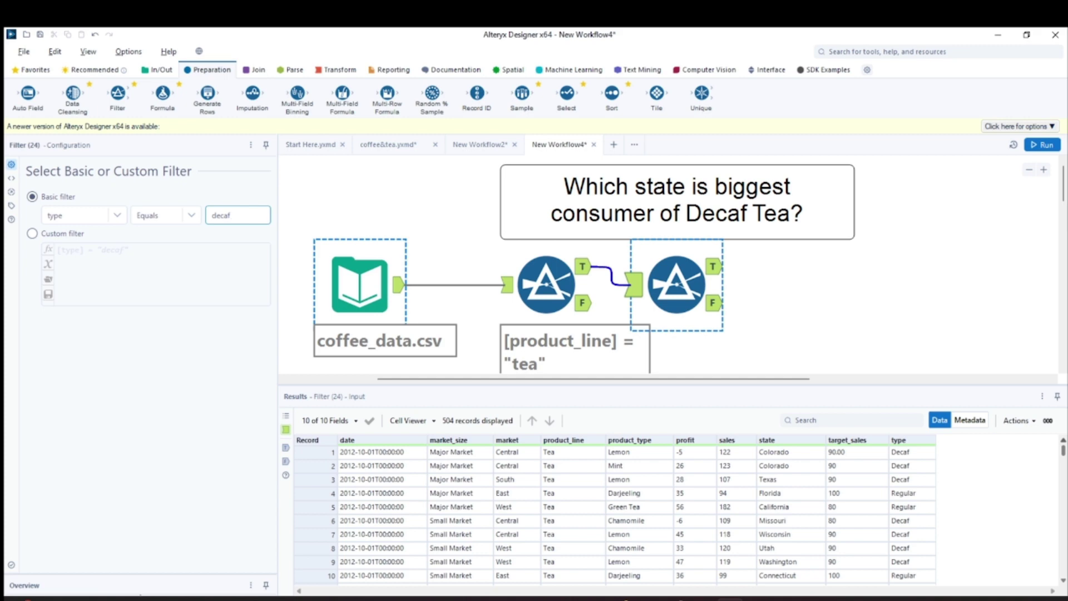
type("decaf")
left_click(1043, 144)
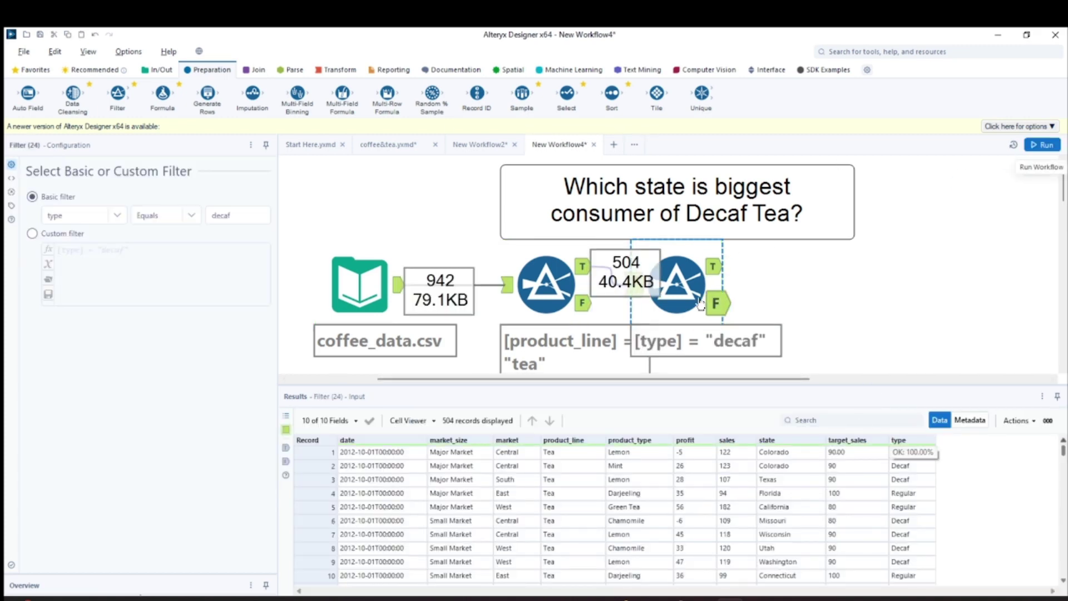
left_click(713, 267)
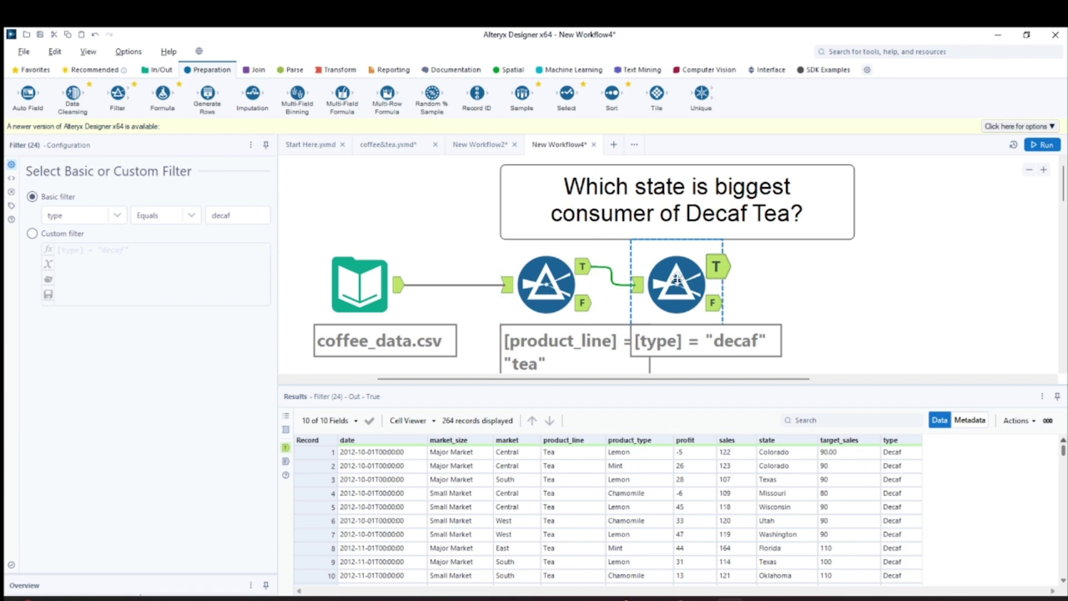
Step: Delete the second Filter tool from the canvas
key("Delete")
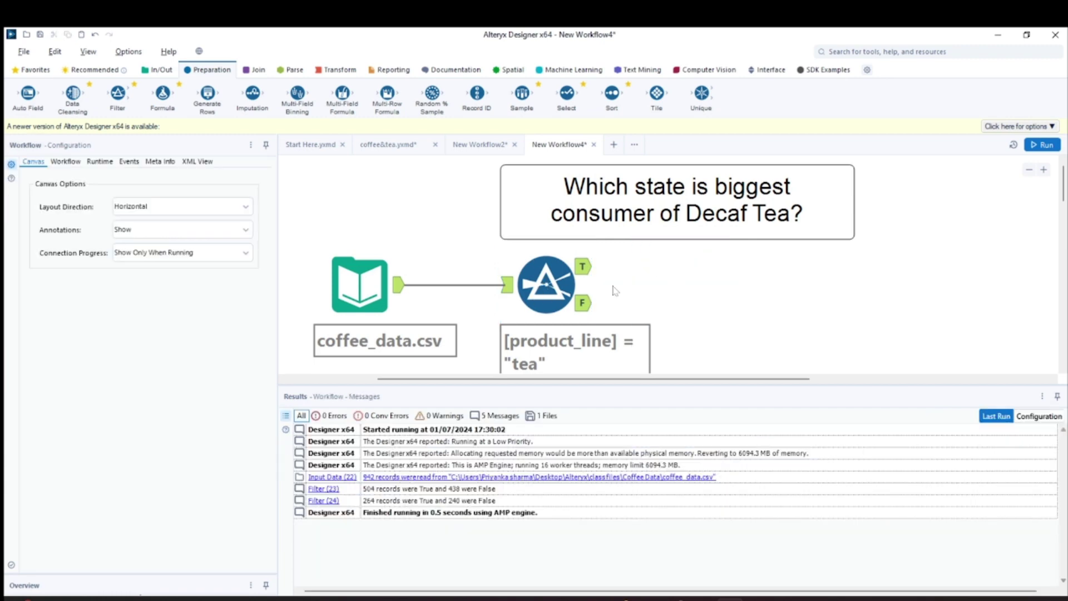
Step: Change the remaining filter to the custom expression [product_line] = "tea" AND [type] = "Decaf" and run the workflow
left_click(540, 281)
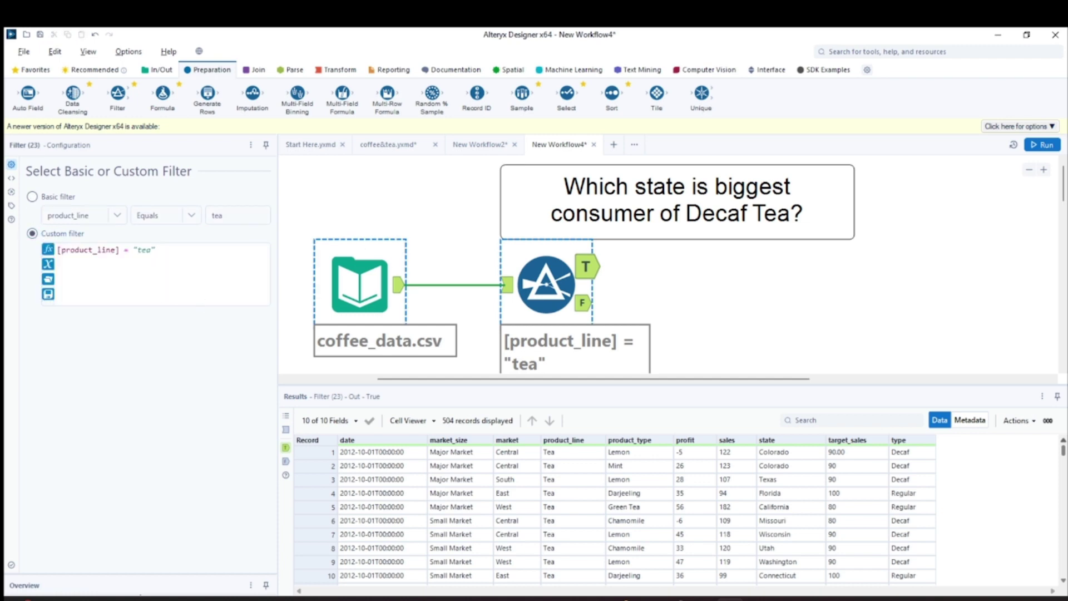
type("AND [")
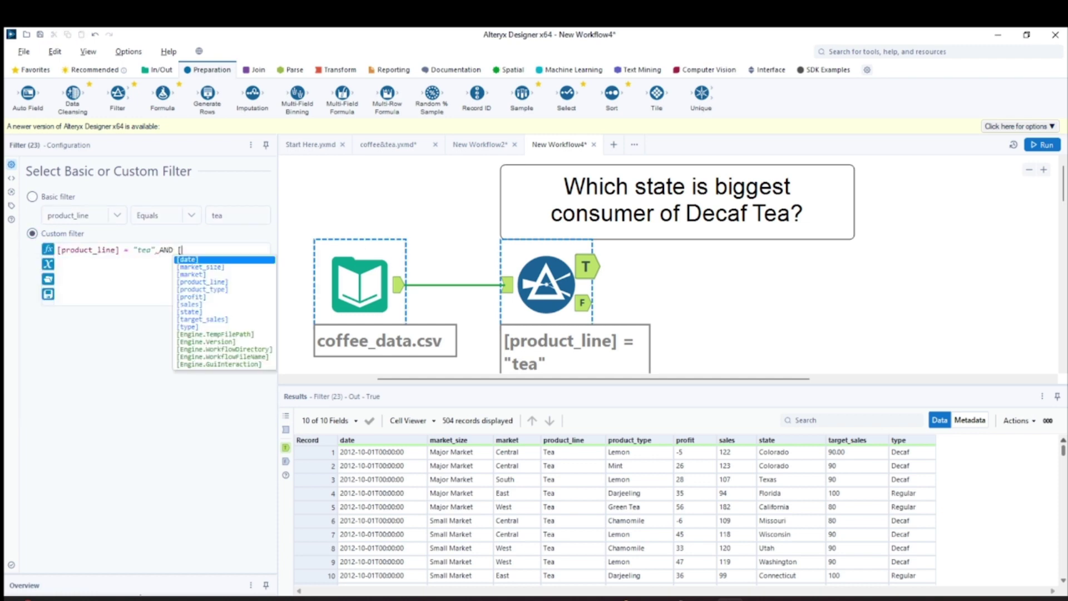
left_click(188, 327)
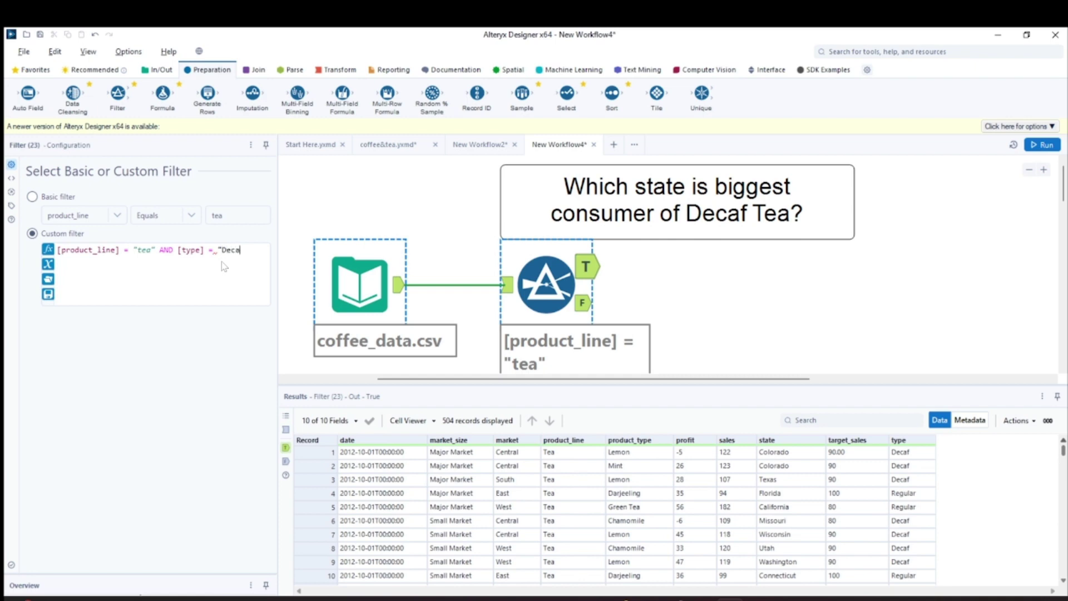
type("= \"Decaf\"")
left_click(1043, 145)
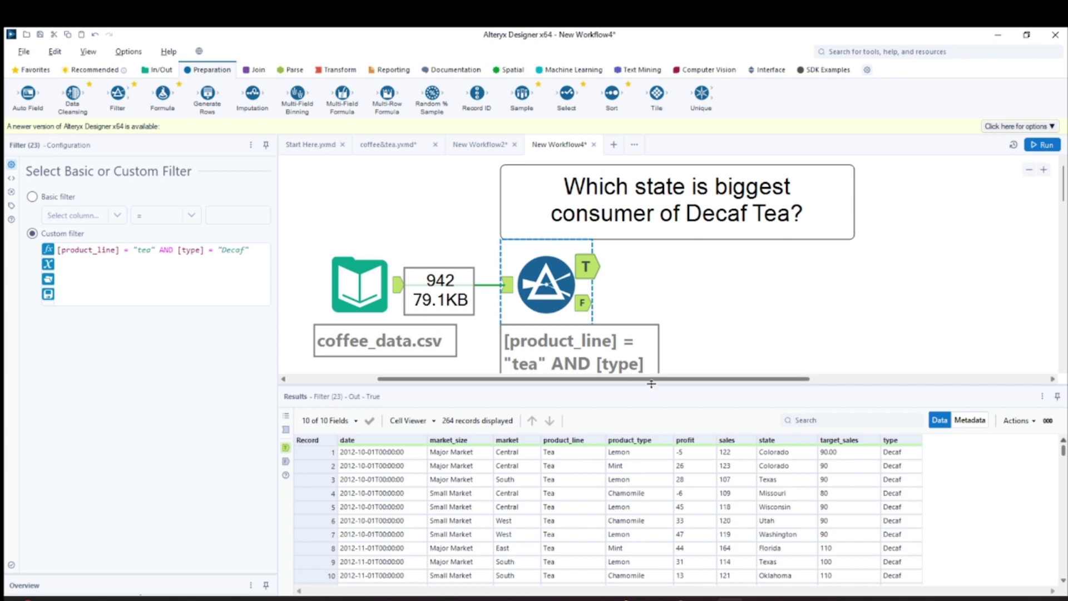
left_click_drag(651, 383, 656, 349)
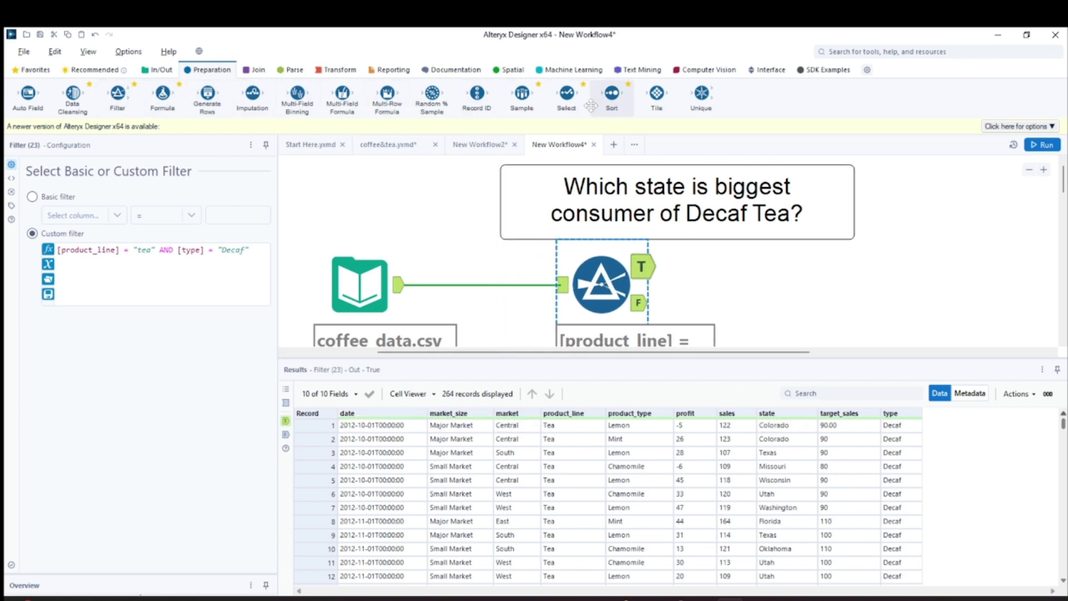
Step: Insert a Select tool between coffee_data.csv and the filter, excluding date, market_size, market, profit, sales and target_sales
left_click_drag(566, 95, 481, 282)
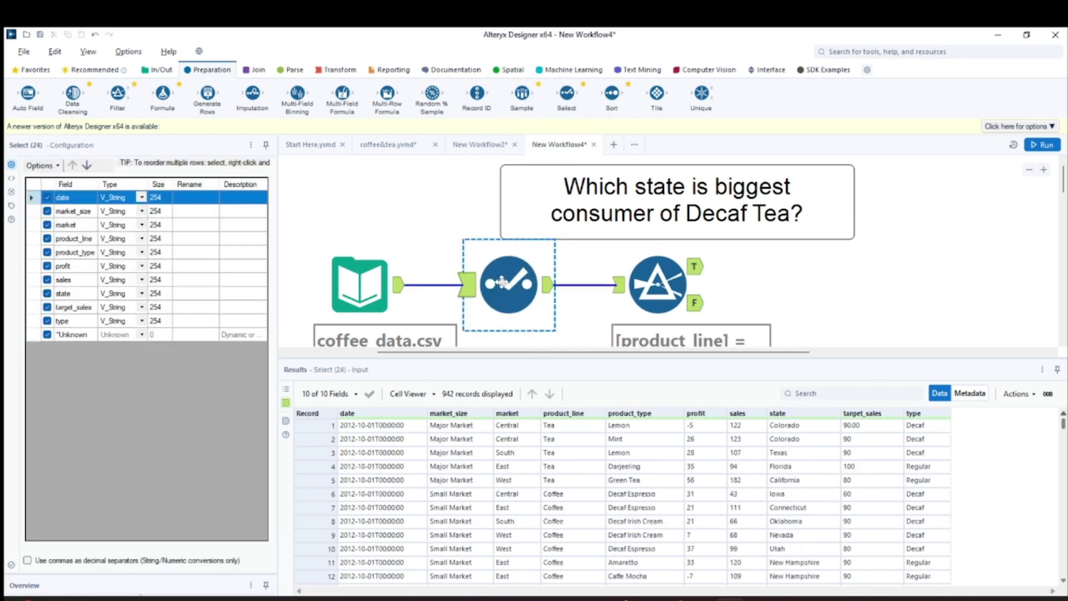
left_click(48, 224)
left_click(48, 211)
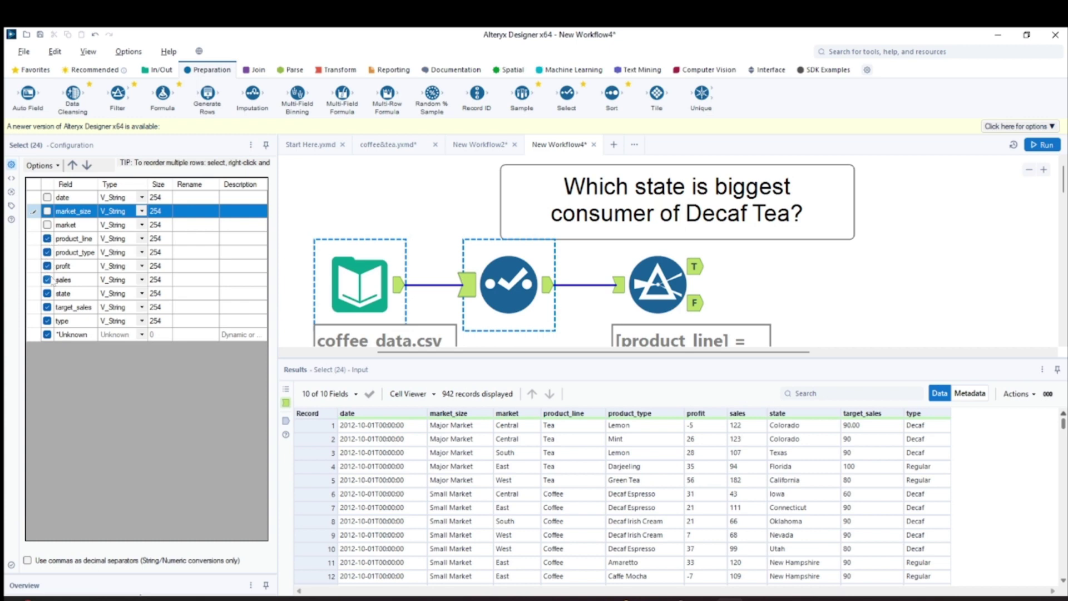
left_click(47, 266)
left_click(47, 279)
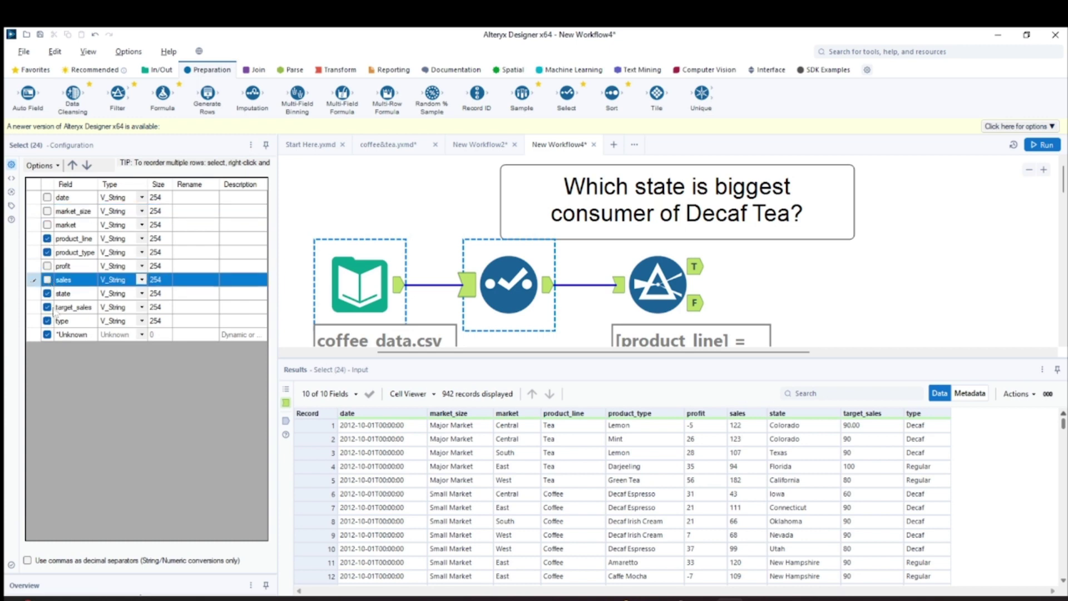
left_click(48, 307)
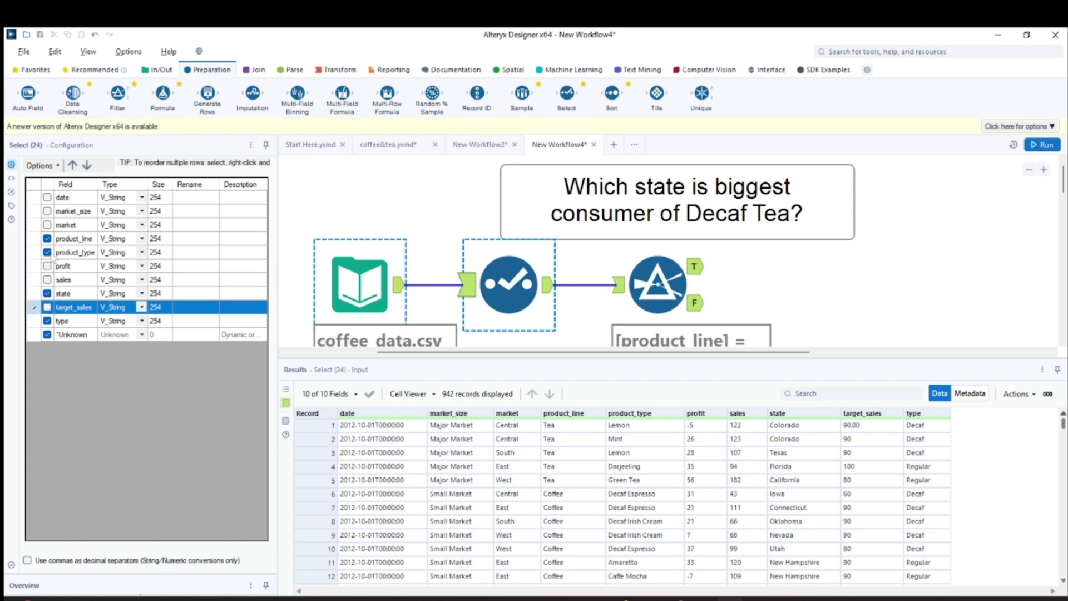
left_click(505, 299)
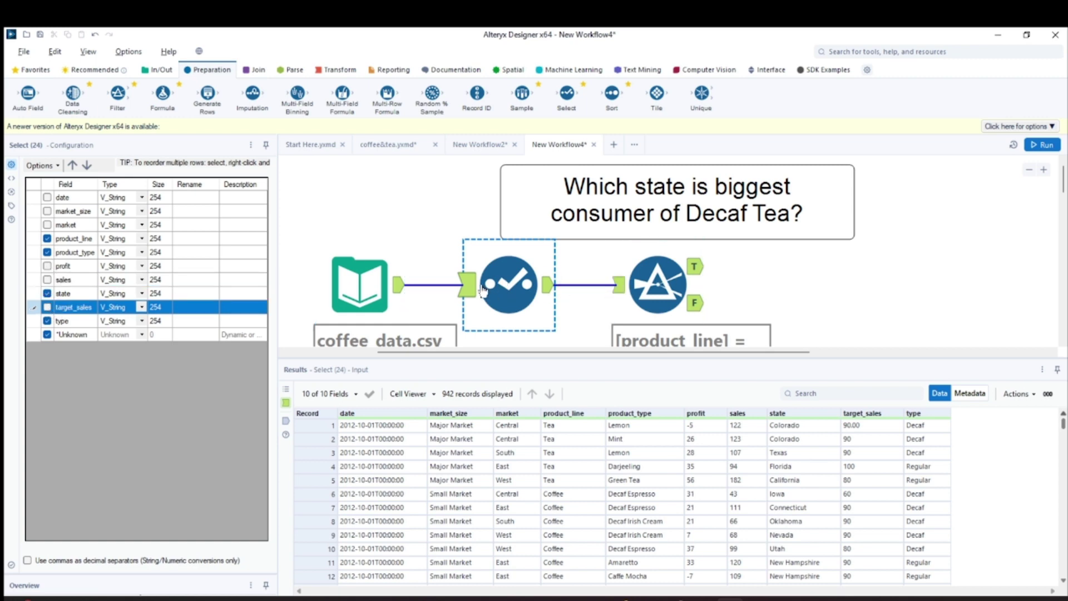
Step: Run the workflow and review the filter's False and True outputs
left_click(656, 285)
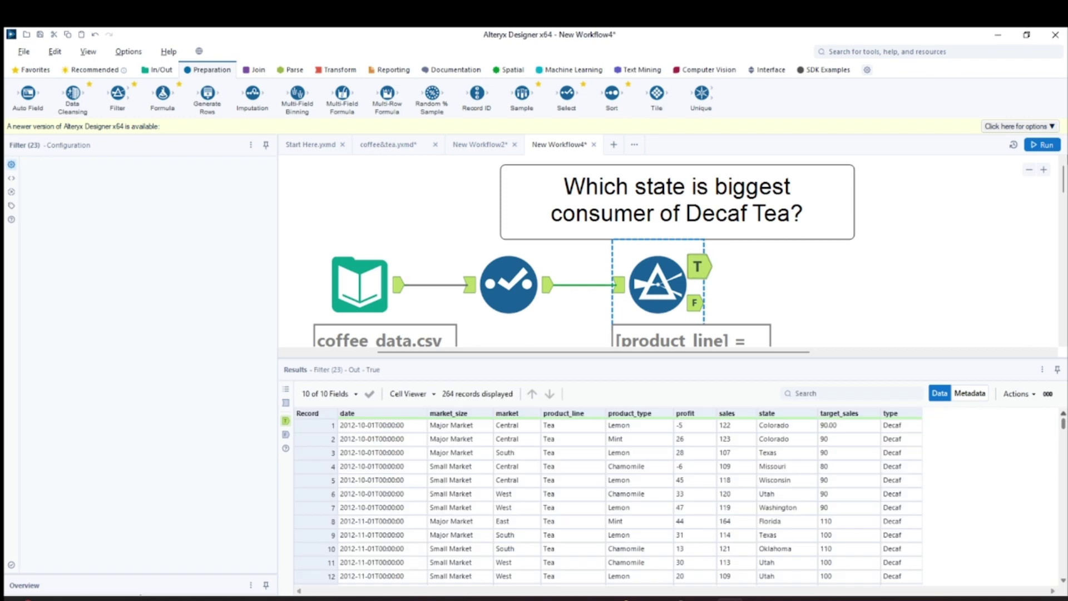
left_click(1042, 145)
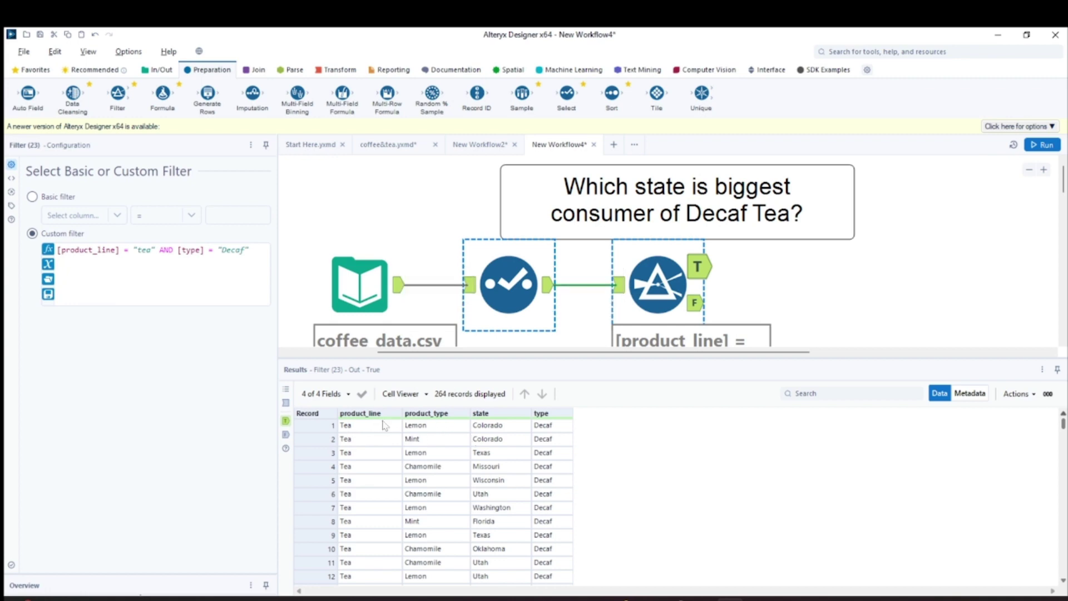
left_click(693, 304)
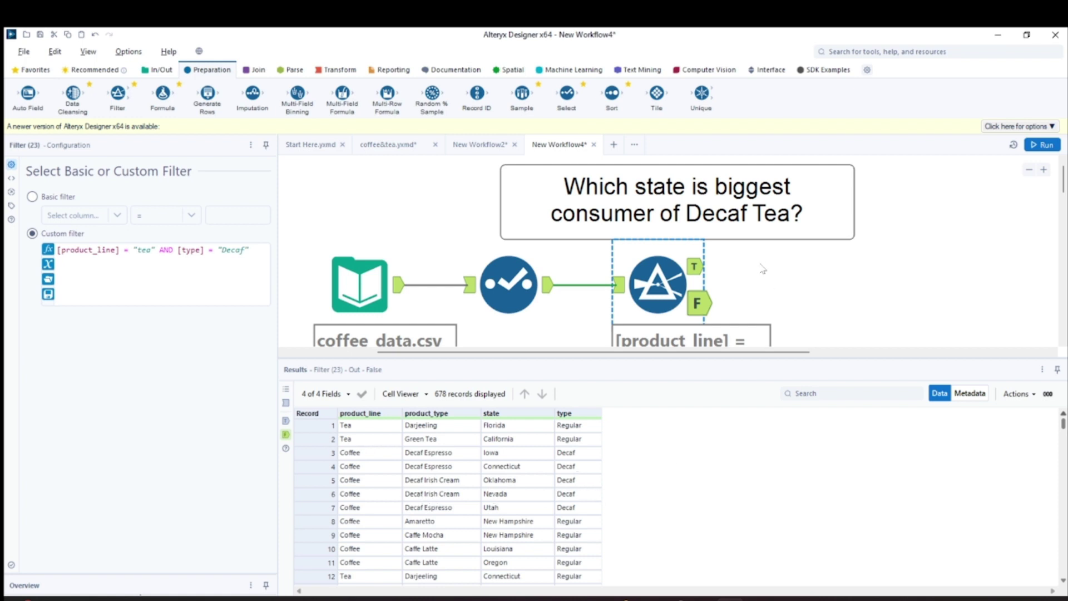
left_click(696, 268)
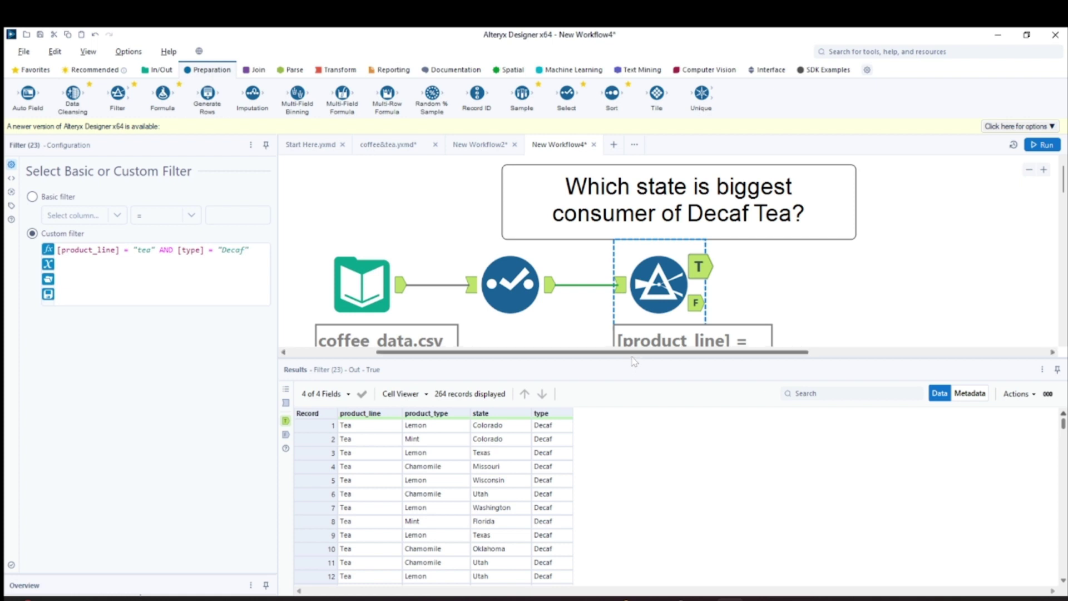
Step: Connect a Summarize tool to the filter's True output and group it by state
left_click(340, 70)
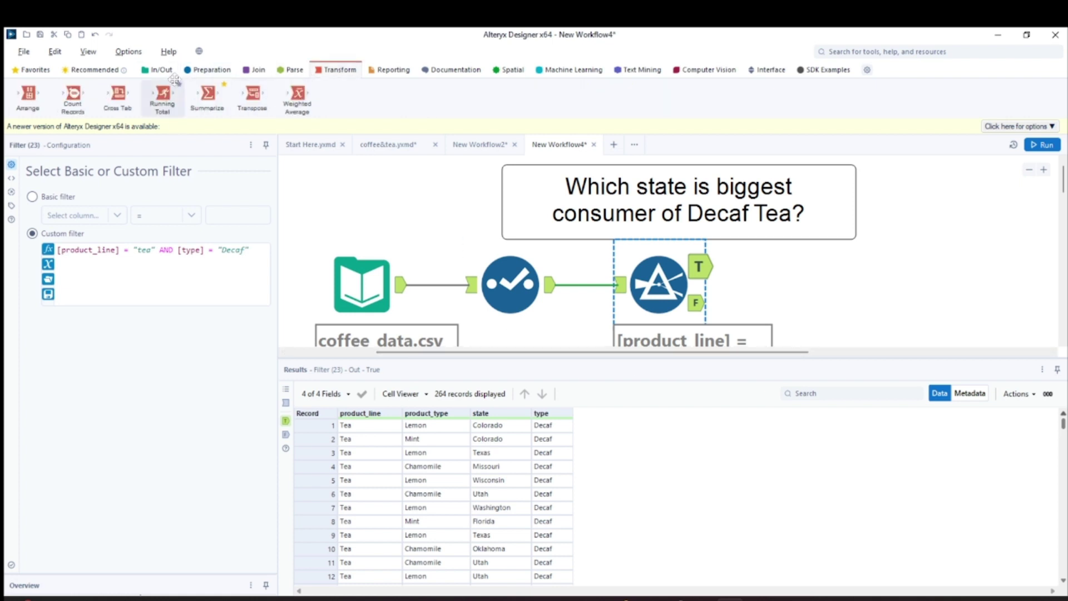
left_click_drag(209, 93, 801, 286)
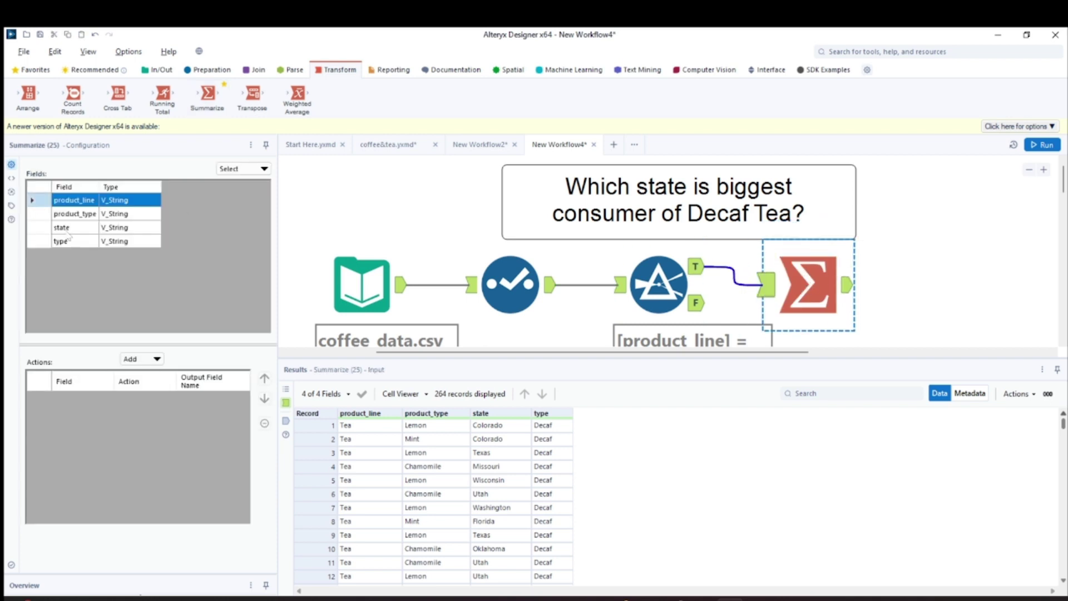
left_click(45, 228)
left_click(142, 359)
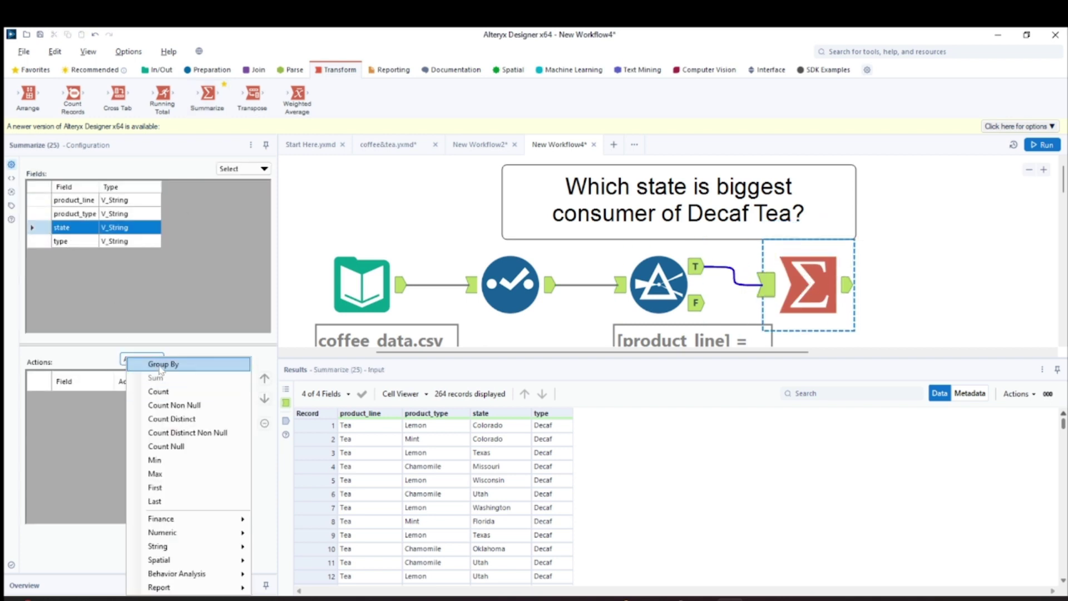
left_click(153, 362)
Step: Add a Count of the type field to the Summarize tool and run the workflow
left_click(37, 246)
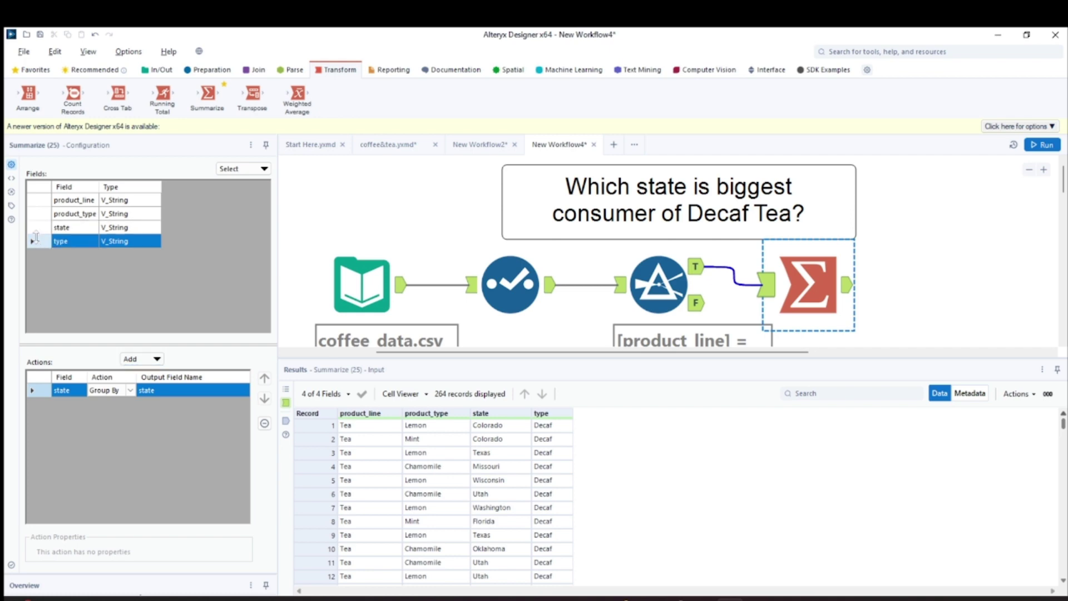
left_click(587, 227)
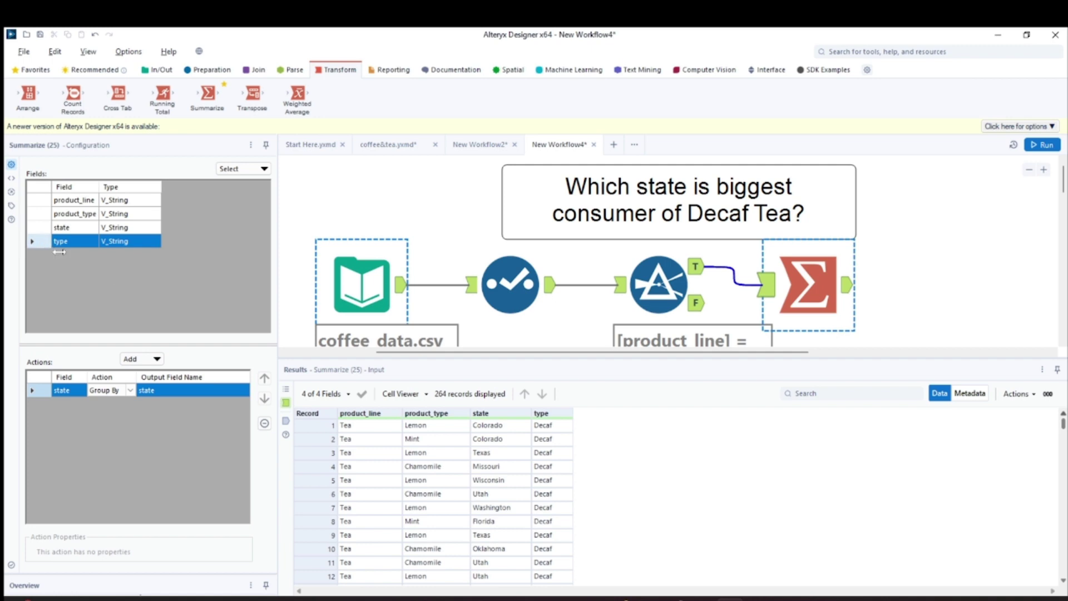
left_click(160, 358)
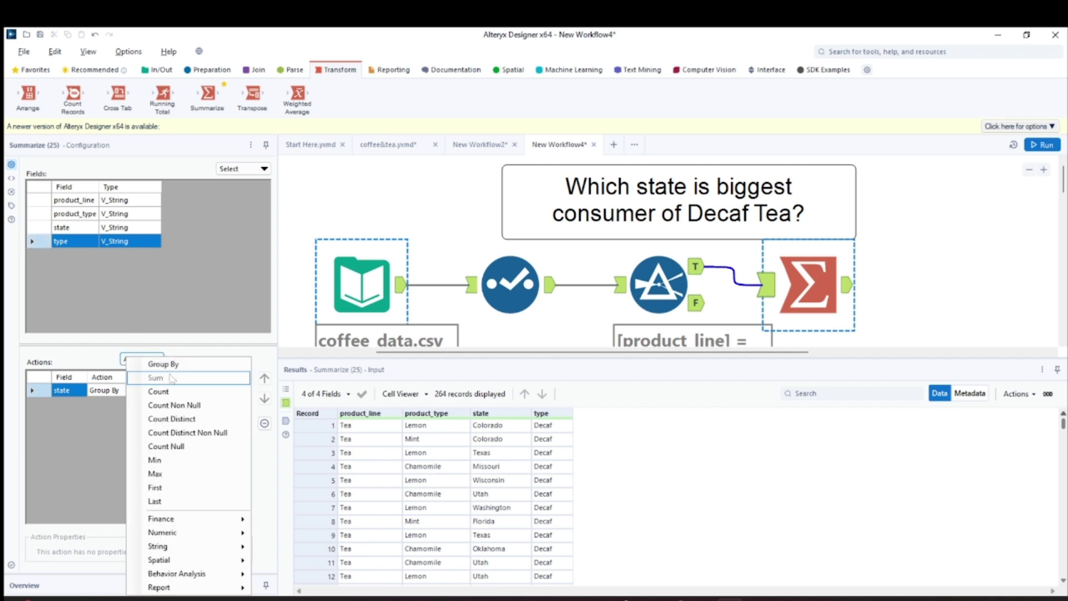
left_click(159, 391)
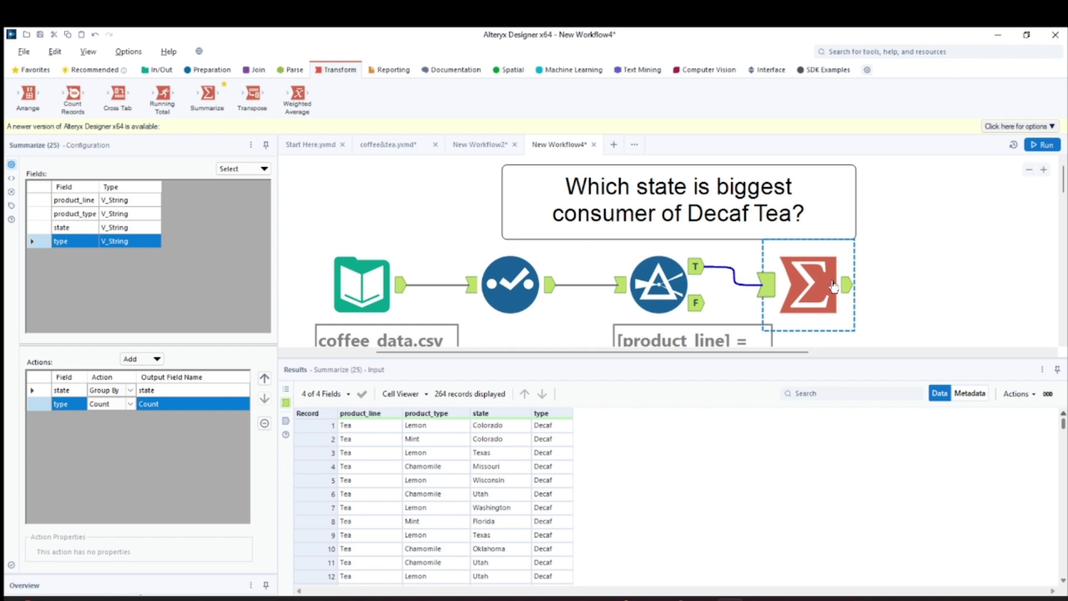
left_click(1035, 146)
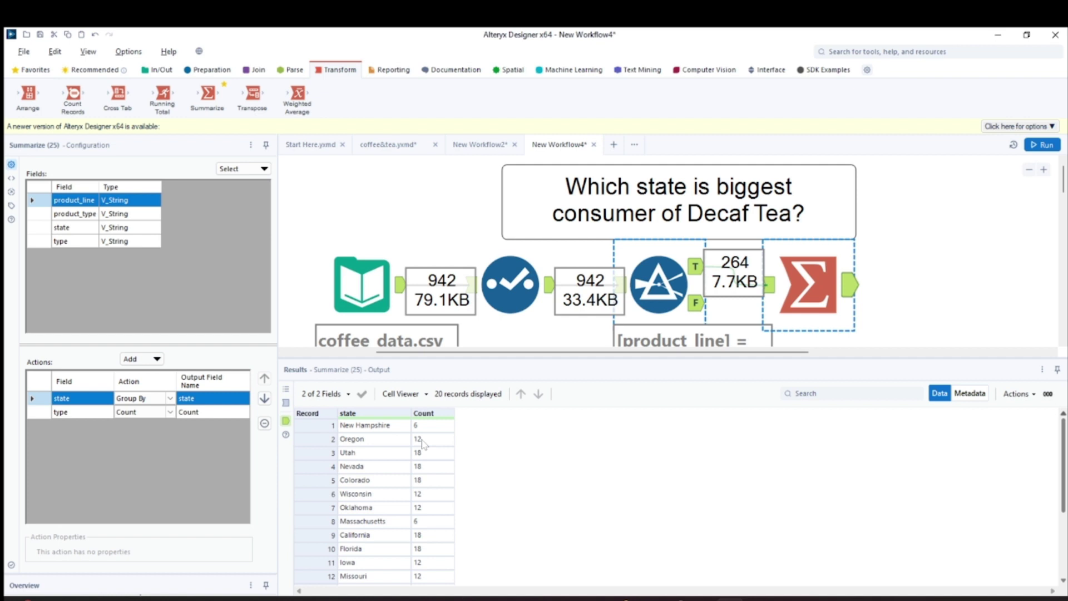
Step: Rename the count's output field to Orders, then rerun the workflow and look through the records
left_click(205, 413)
key("BackSpace")
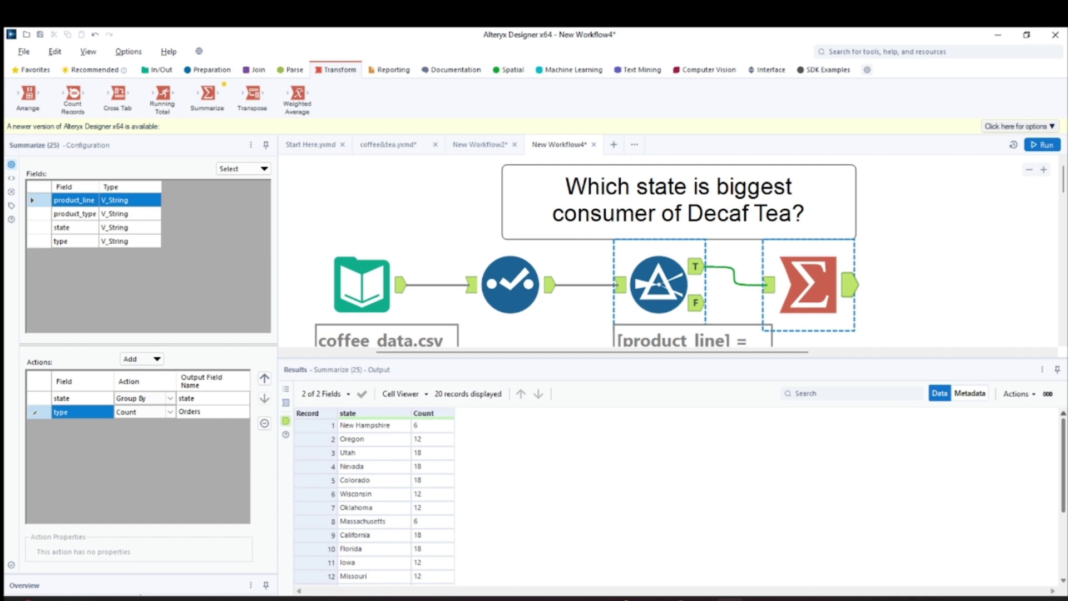
type("Orders")
key("Return")
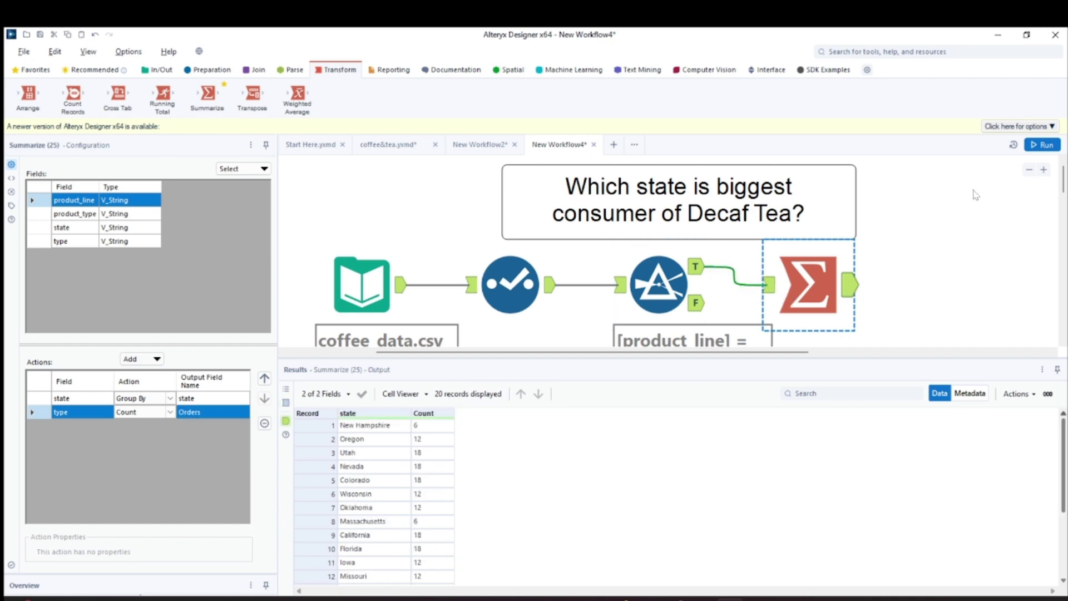
left_click(1042, 145)
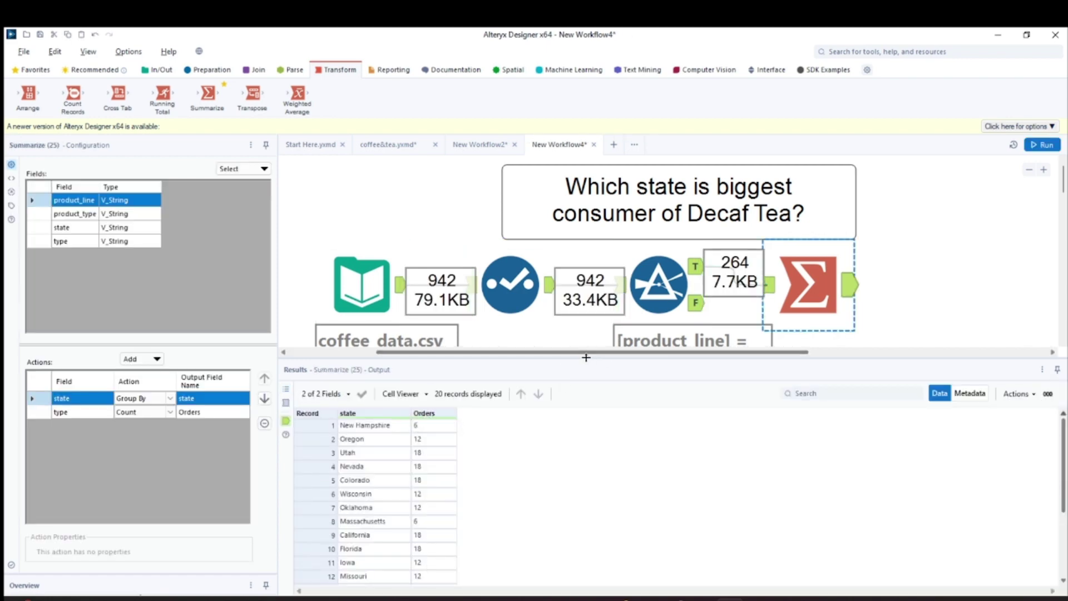
mouse_move(588, 359)
left_mouse_down()
mouse_move(587, 387)
mouse_move(600, 365)
left_mouse_up()
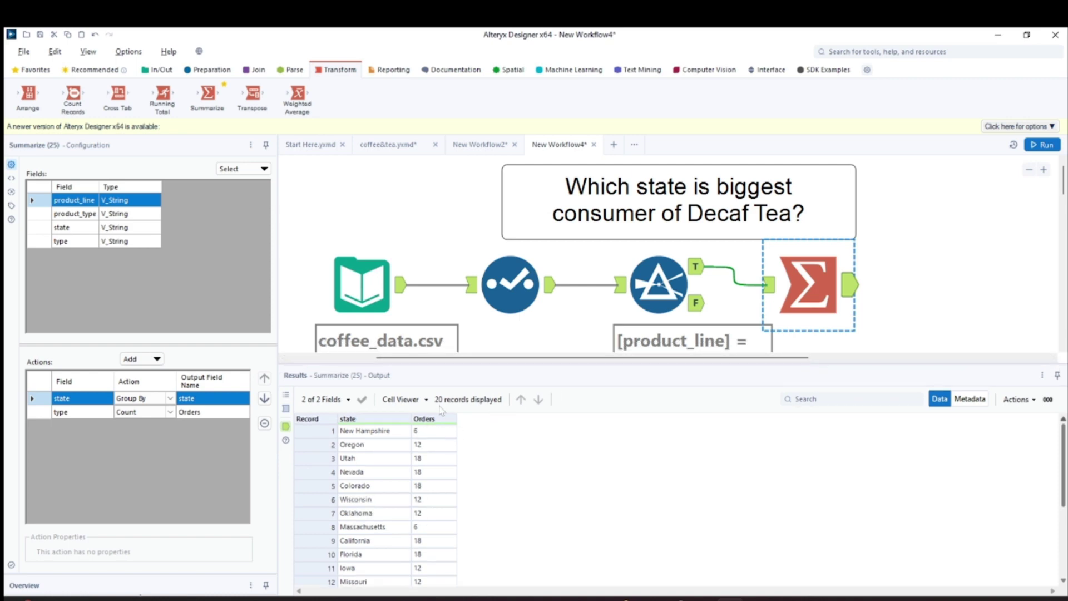
scroll(426, 523, "down", 3)
scroll(424, 532, "up", 3)
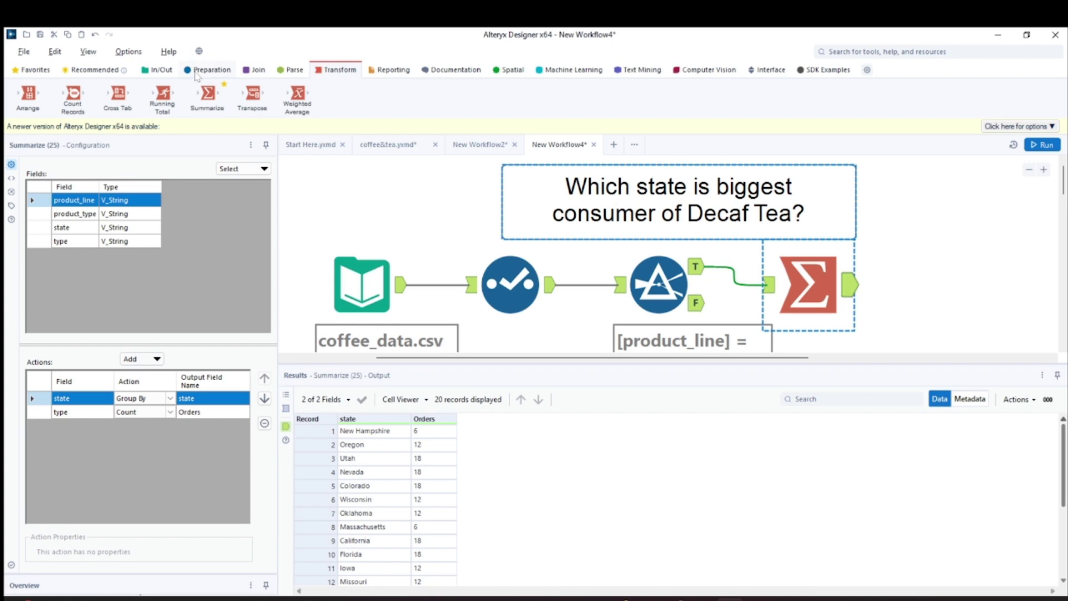
Step: Connect a second Summarize tool after the first, set it to the Max of Orders, and run the workflow
left_click_drag(208, 94, 927, 283)
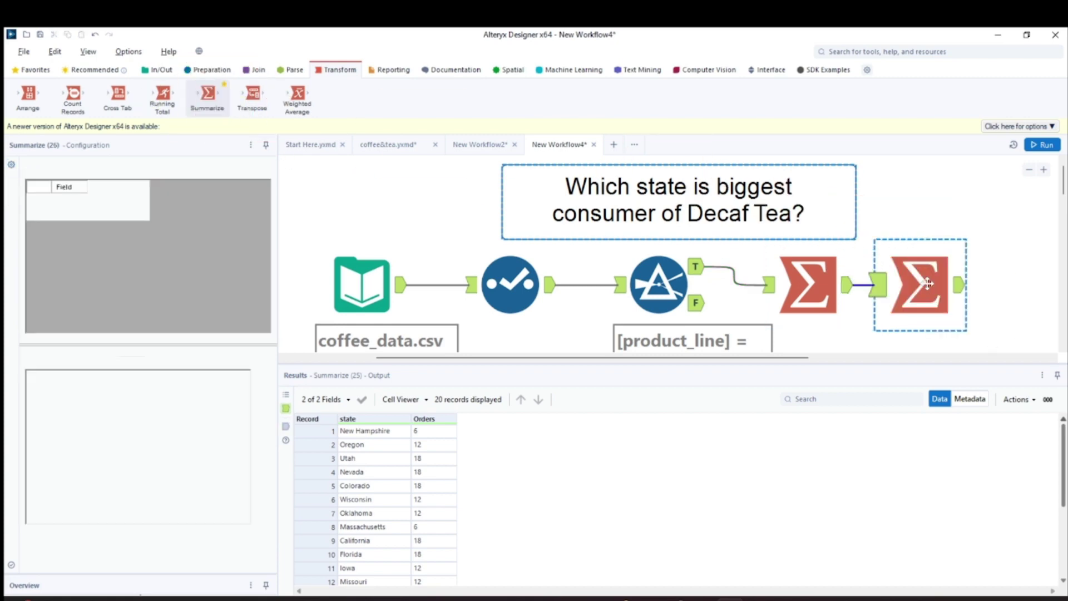
left_click(34, 213)
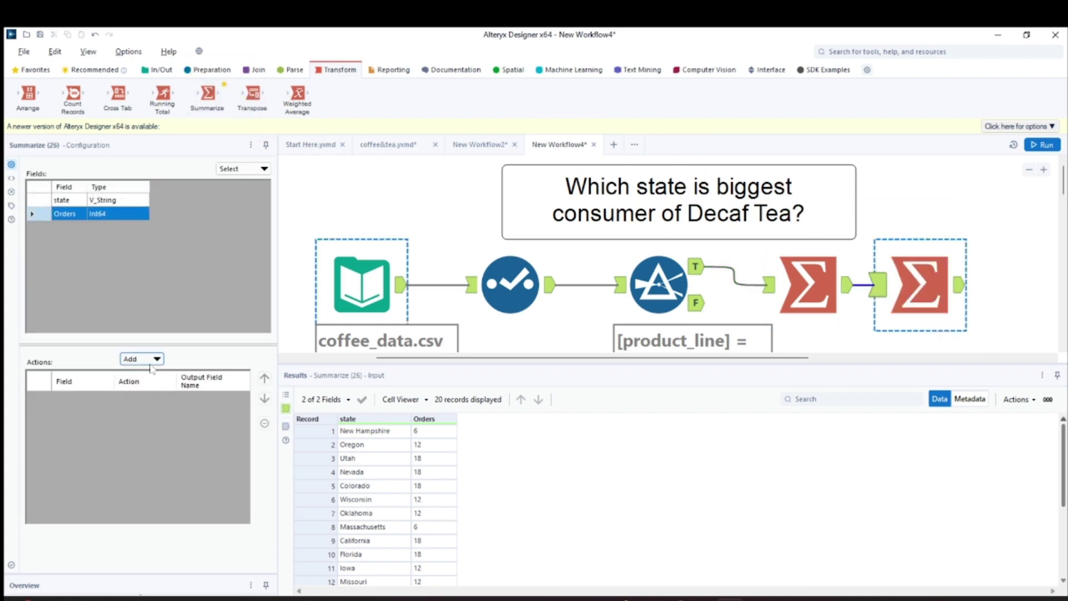
left_click(150, 368)
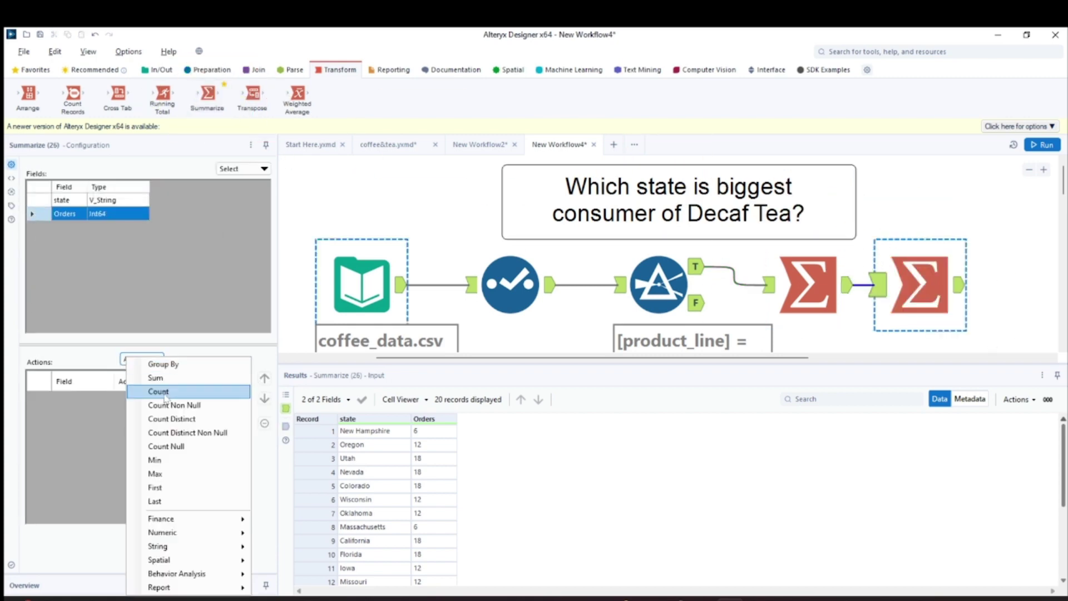
left_click(167, 478)
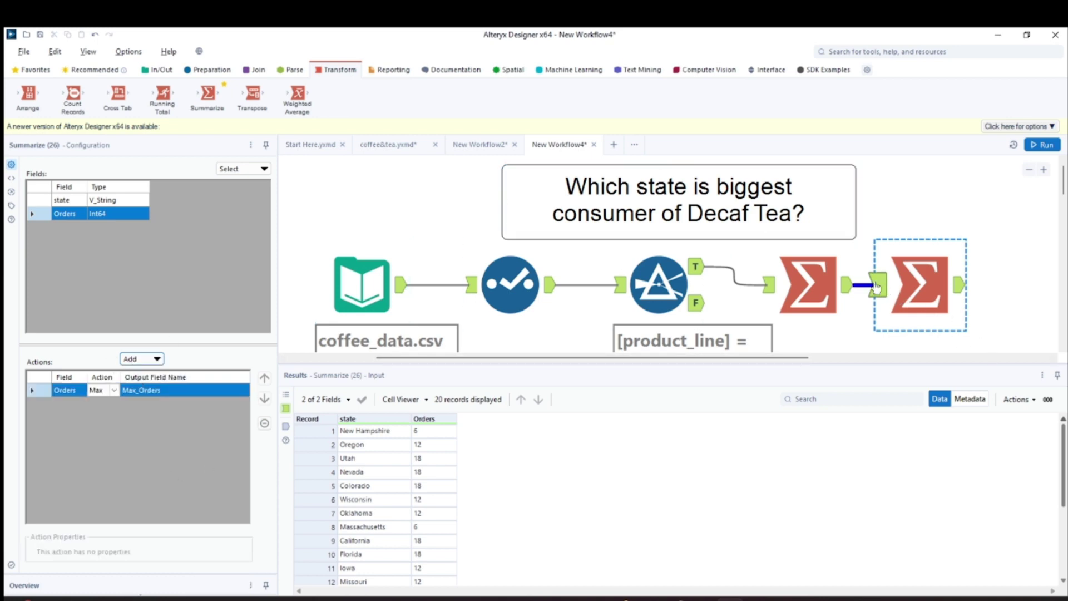
left_click_drag(876, 287, 877, 285)
left_click(1041, 148)
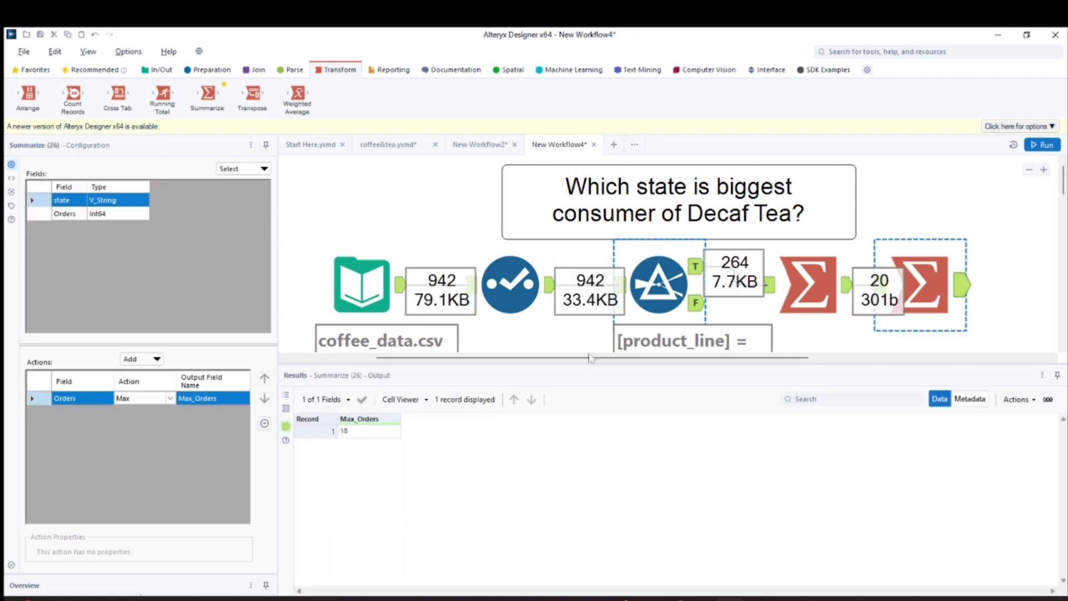
left_click(842, 293)
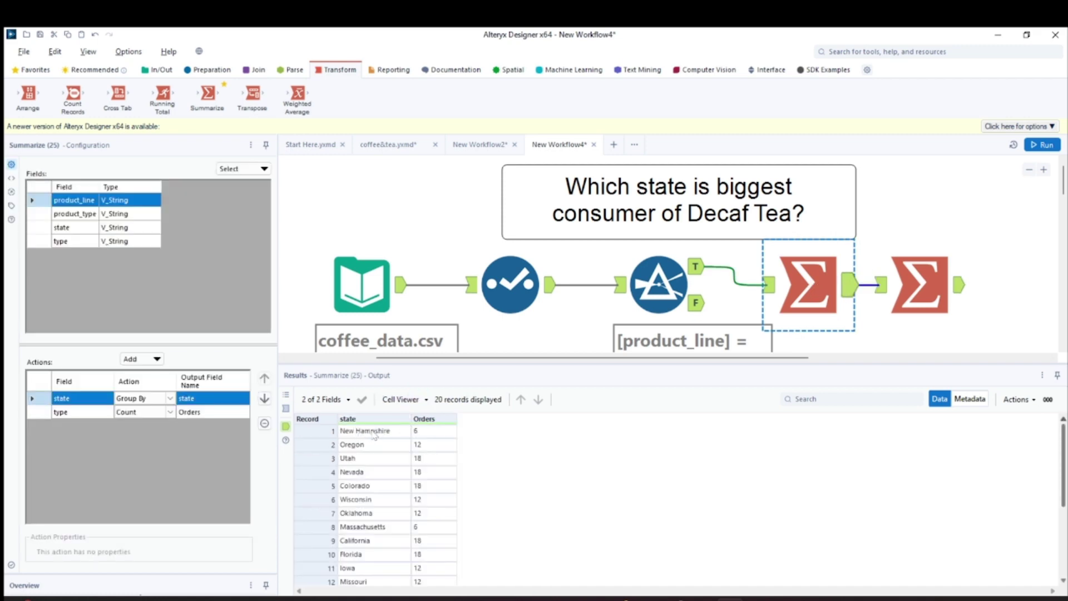
left_click(920, 285)
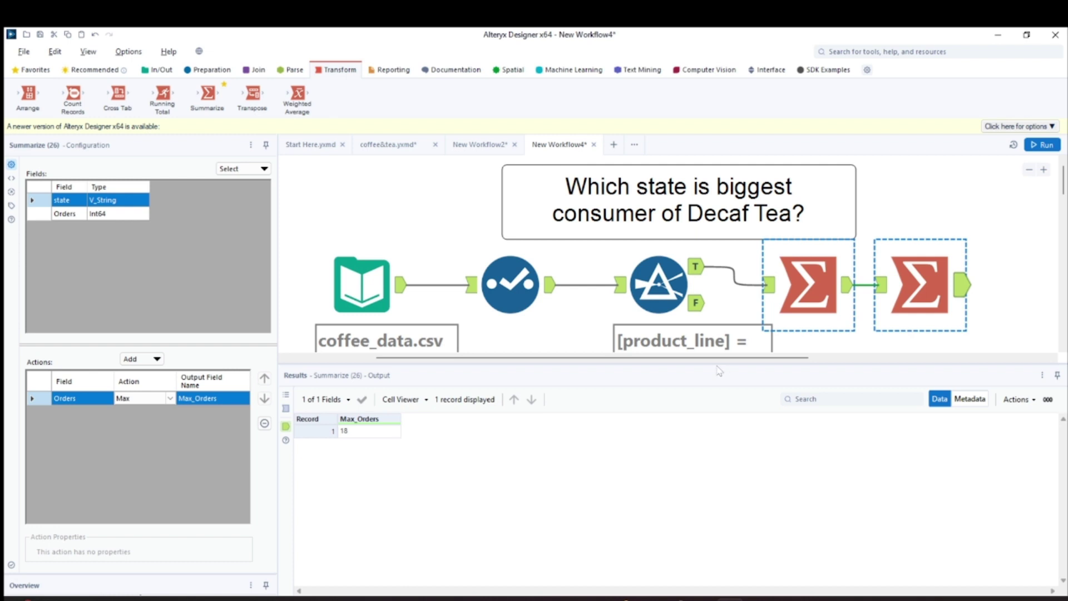
Step: Enlarge the canvas area and shift the filter and both Summarize tools closer to the Select tool
left_click_drag(719, 371, 717, 457)
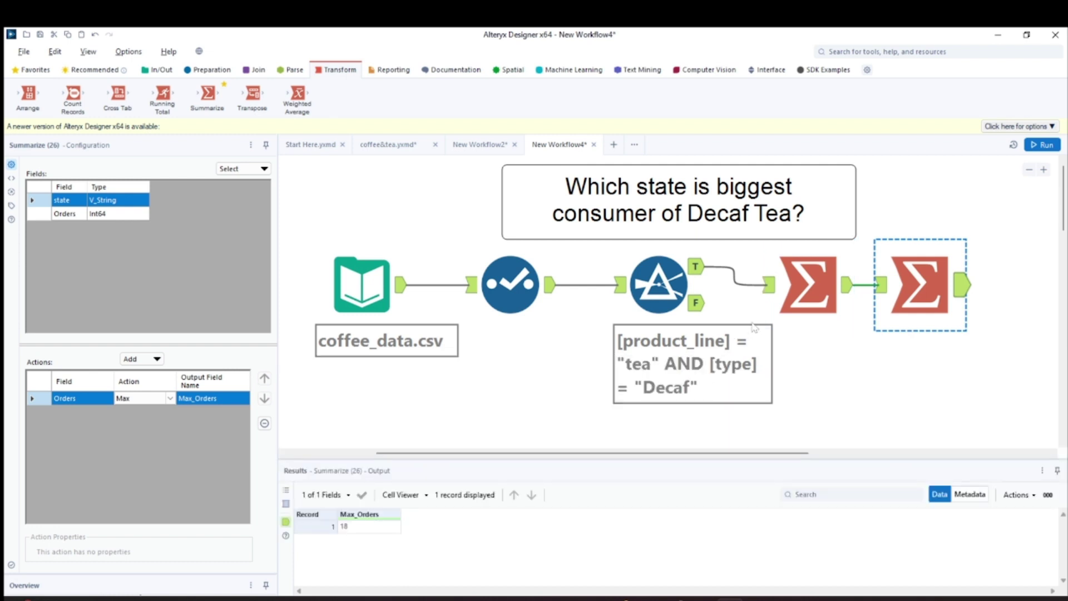
mouse_move(639, 293)
left_mouse_down()
mouse_move(590, 309)
mouse_move(602, 311)
left_mouse_up()
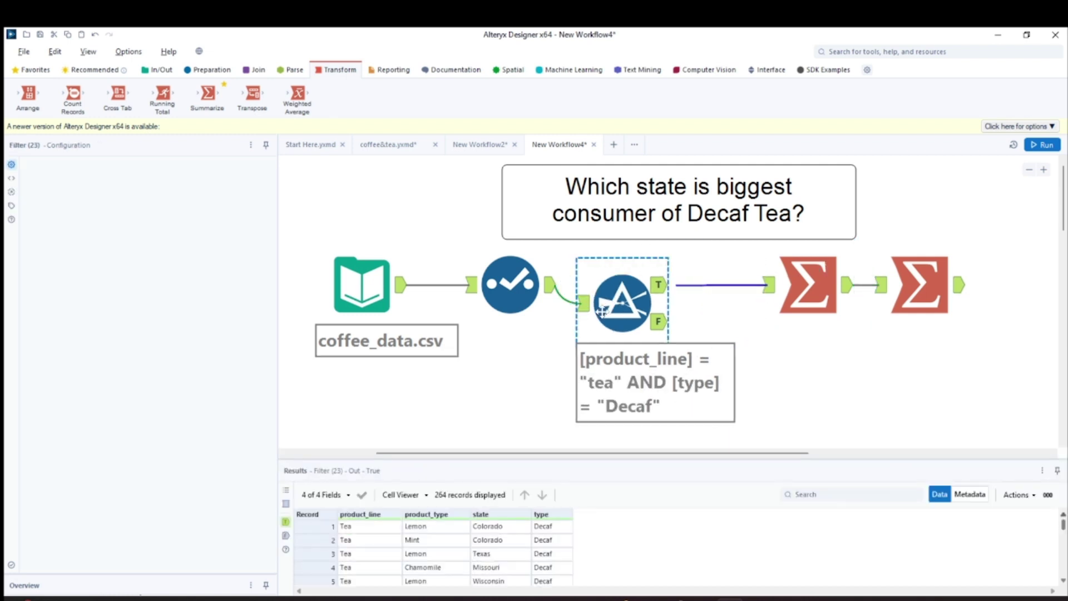
left_click_drag(809, 292, 753, 310)
left_click_drag(921, 292, 866, 310)
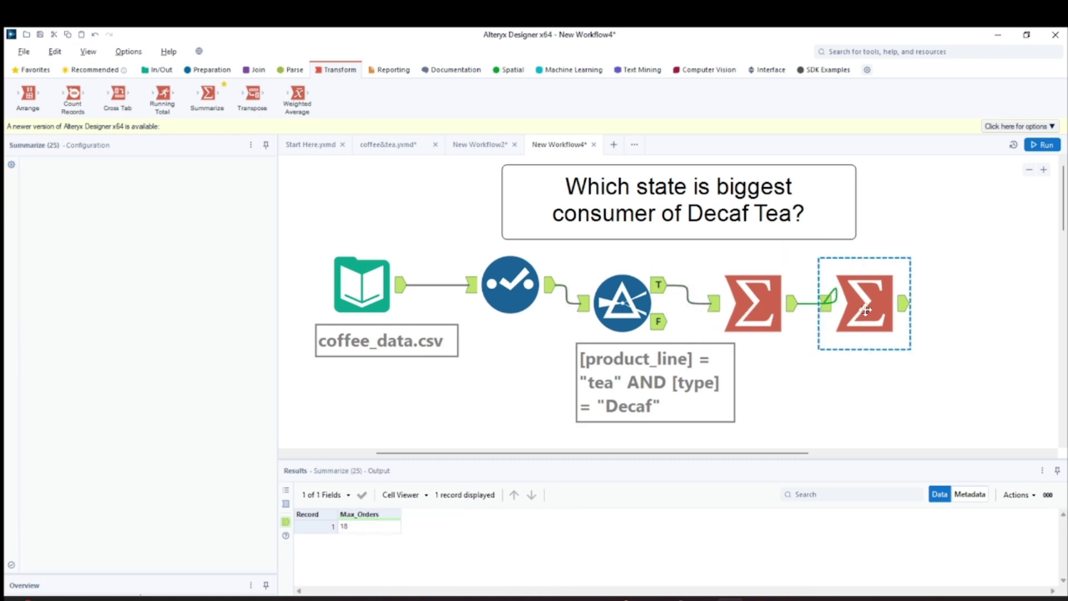
Step: Add a Join tool with the second Summarize tool feeding its Right input and the first Summarize tool feeding its Left input
left_click(256, 70)
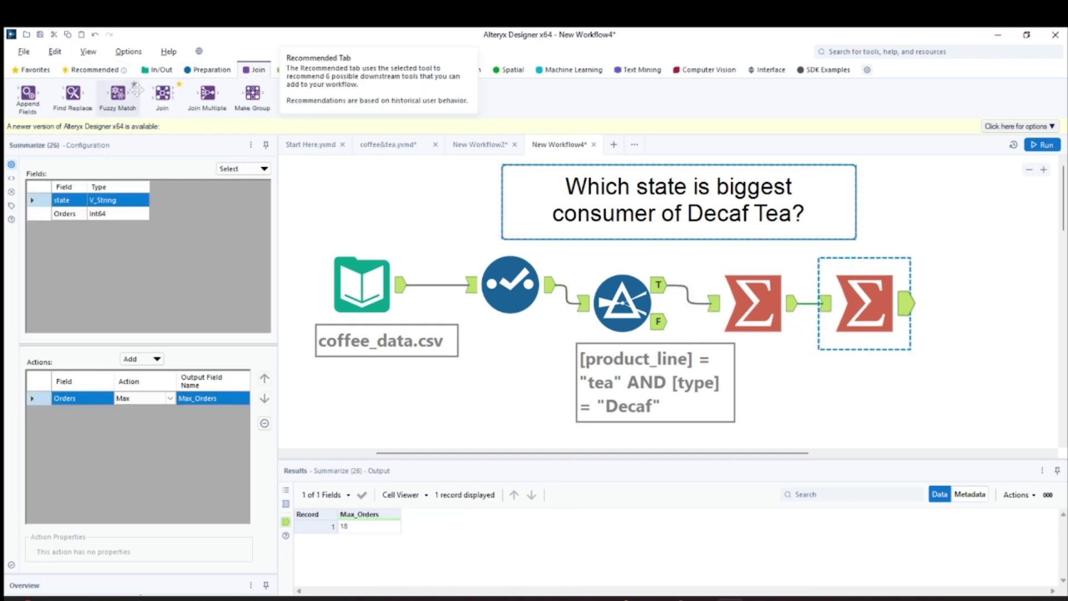
left_click_drag(163, 92, 999, 285)
scroll(718, 314, "right", 3)
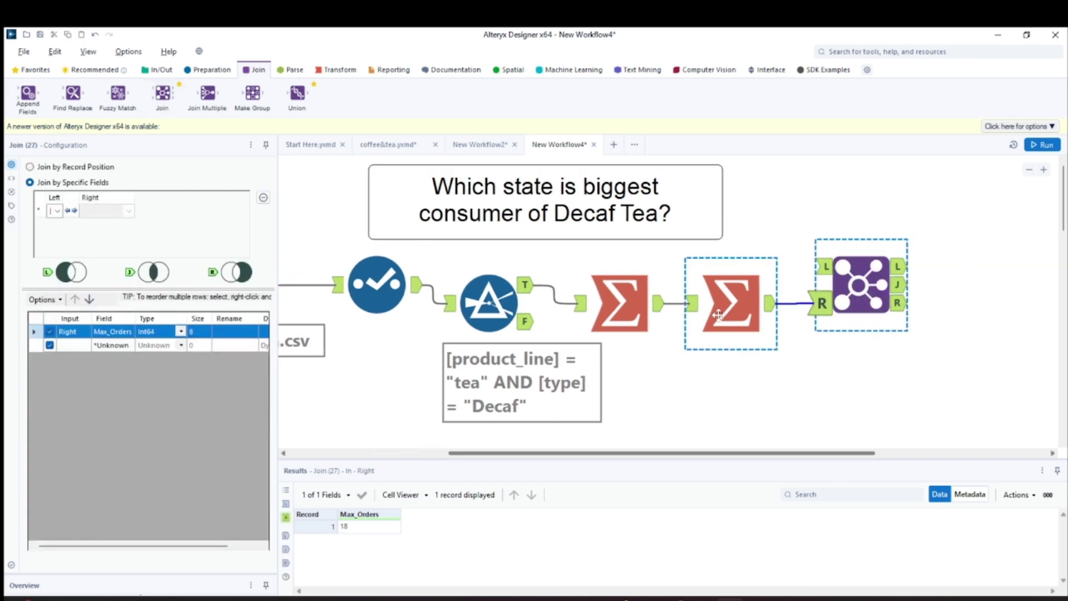
left_click_drag(661, 303, 815, 267)
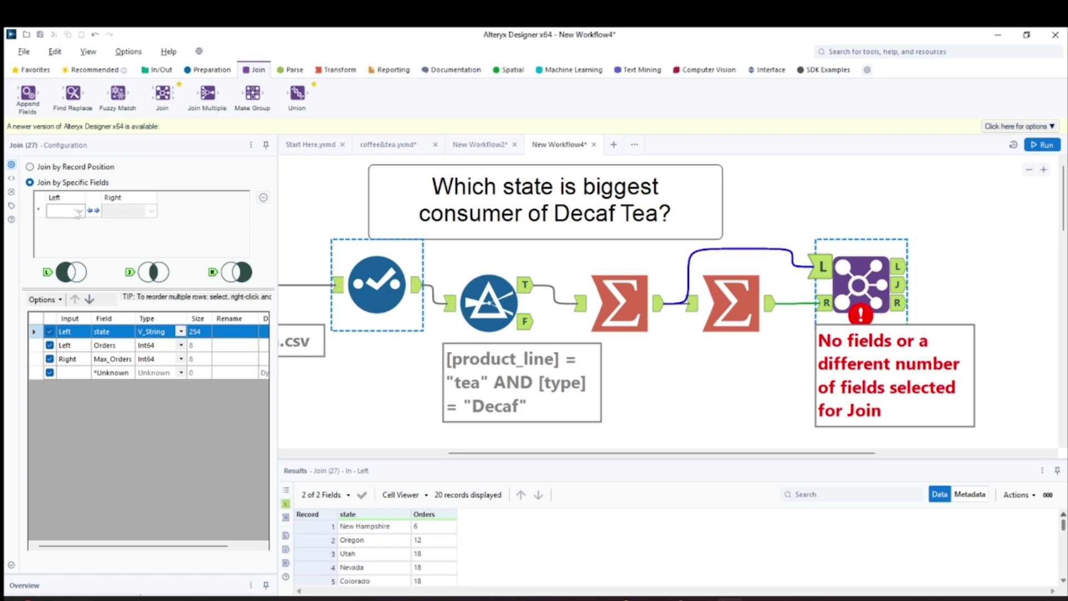
Step: Set the Join tool to match Left Orders with Right Max_Orders, and exclude Max_Orders from the output
left_click(77, 212)
left_click(63, 229)
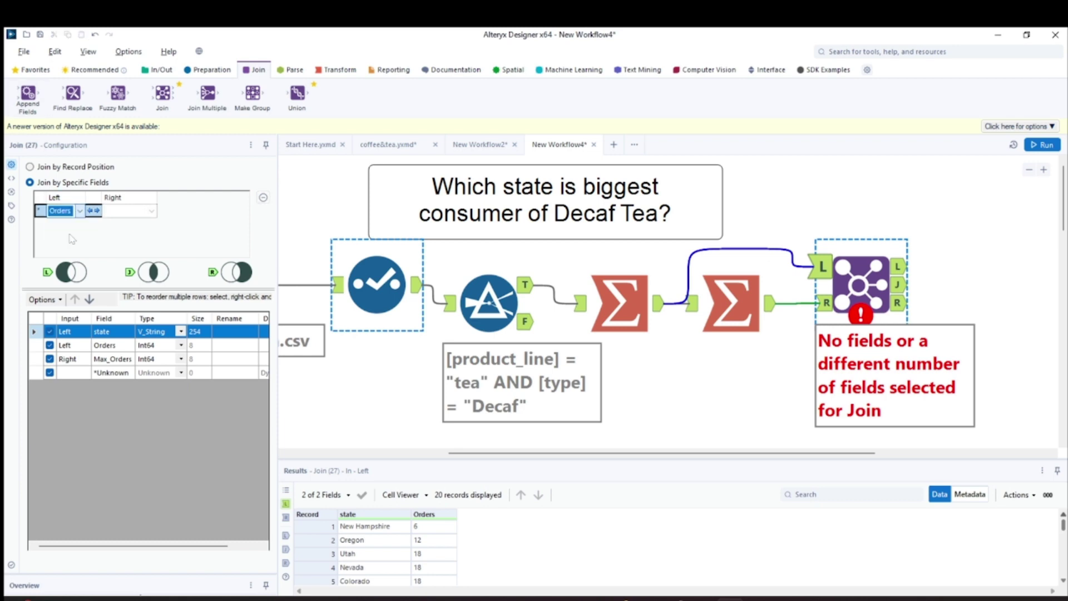
left_click(151, 211)
left_click(135, 231)
left_click(50, 359)
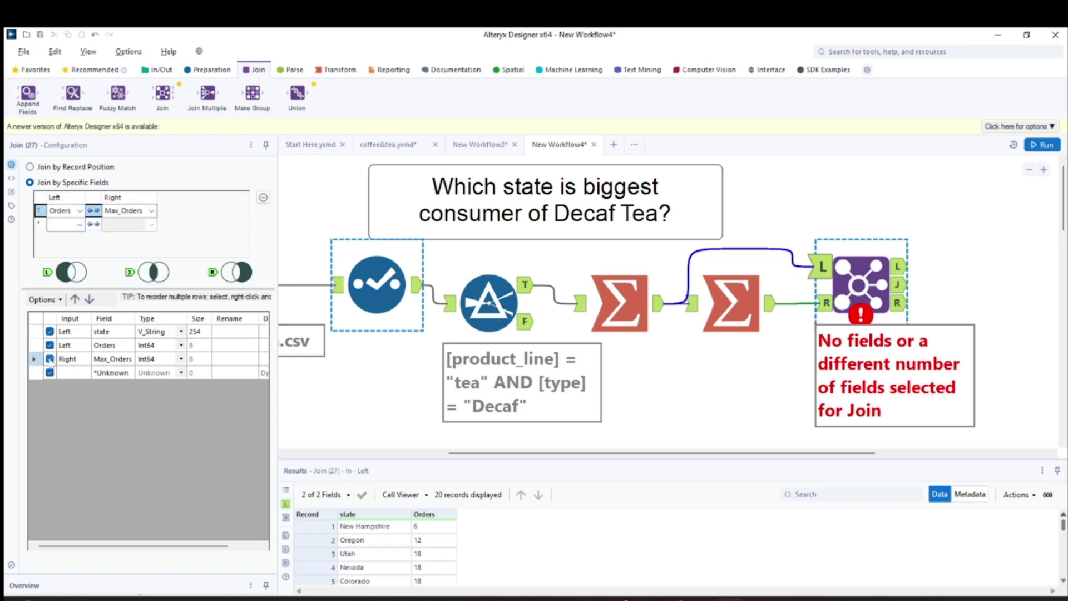
left_click(50, 359)
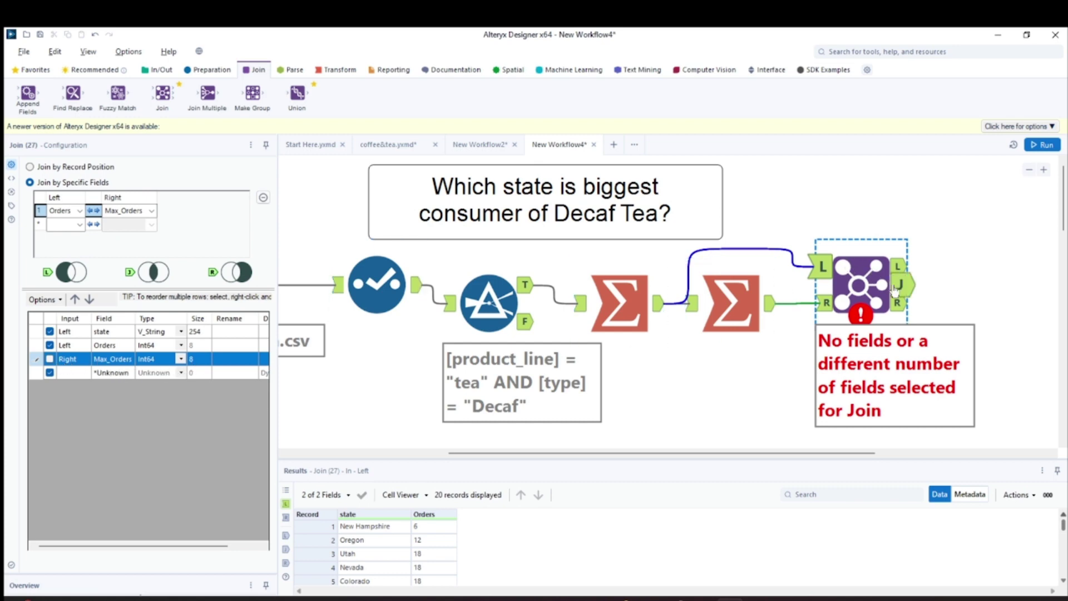
Step: Run the workflow and enlarge the results area to review the joined states, then restore the canvas space
left_click(1030, 145)
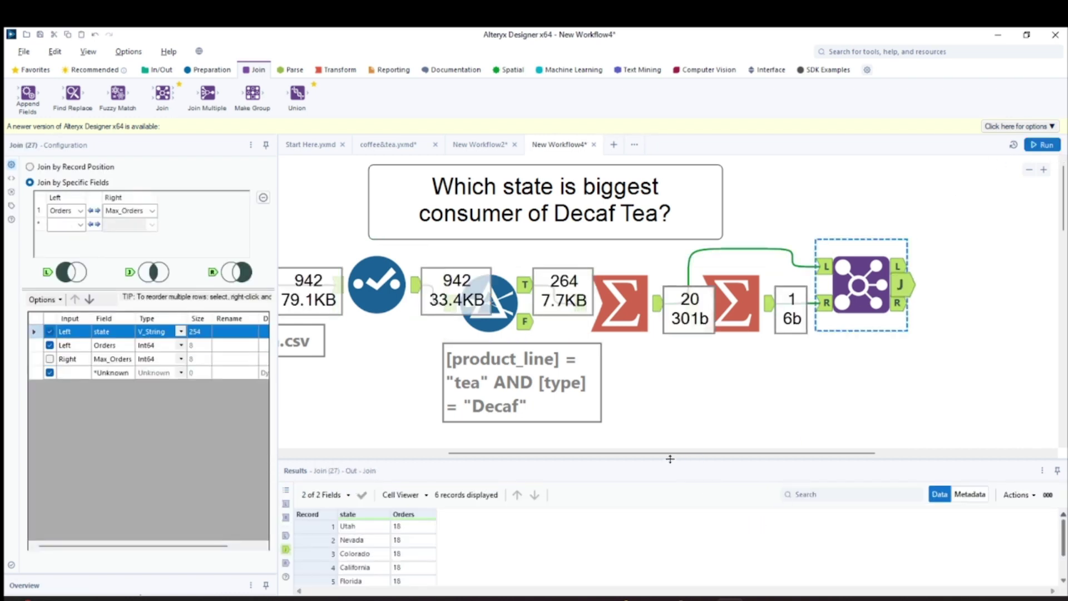
left_click_drag(670, 459, 673, 316)
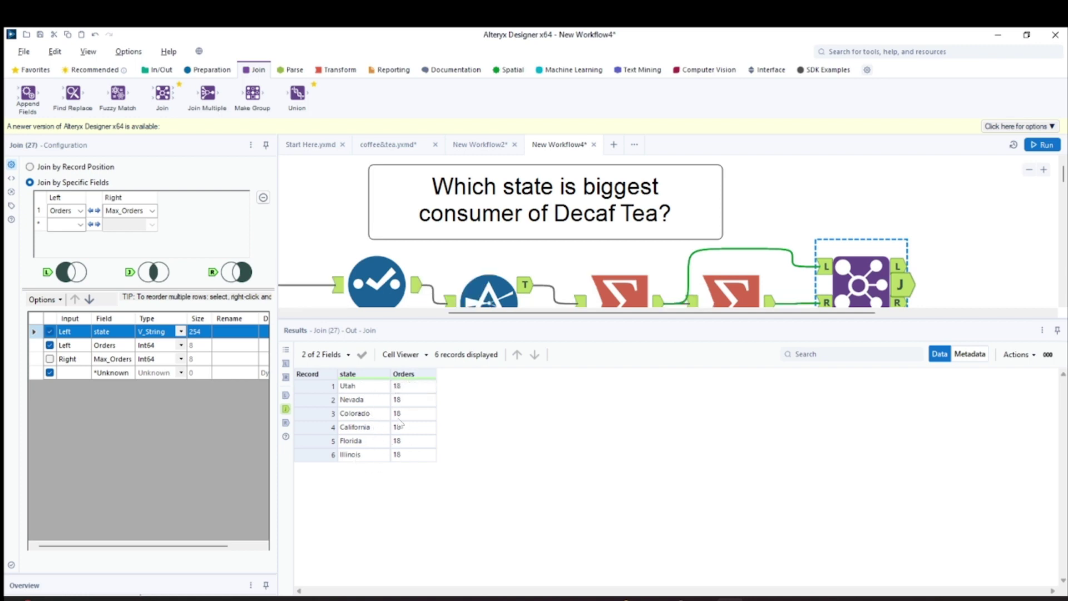
left_click_drag(556, 321, 560, 362)
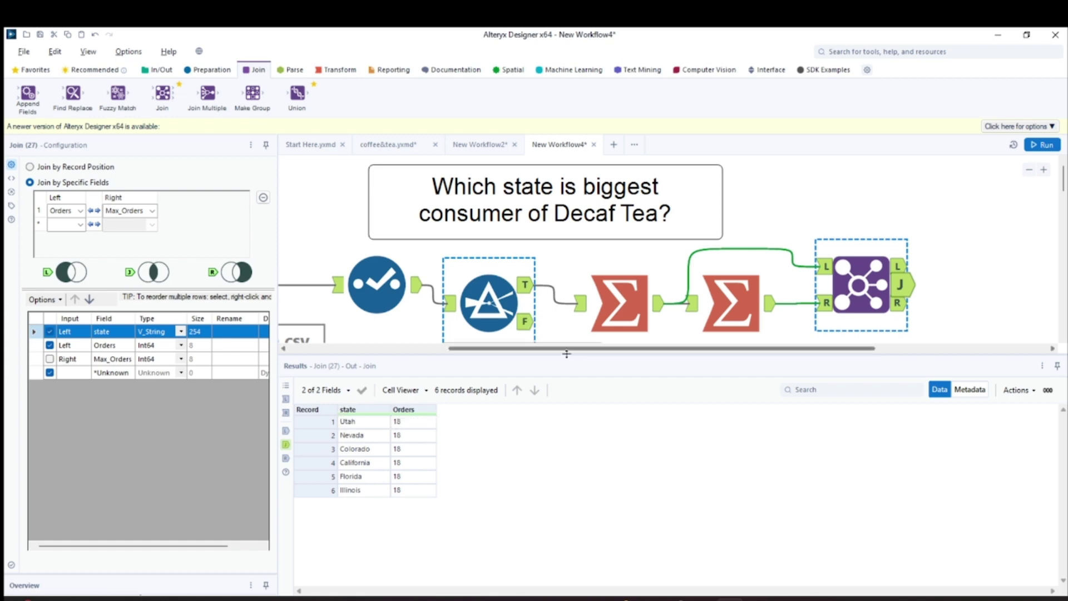
left_click_drag(566, 353, 558, 427)
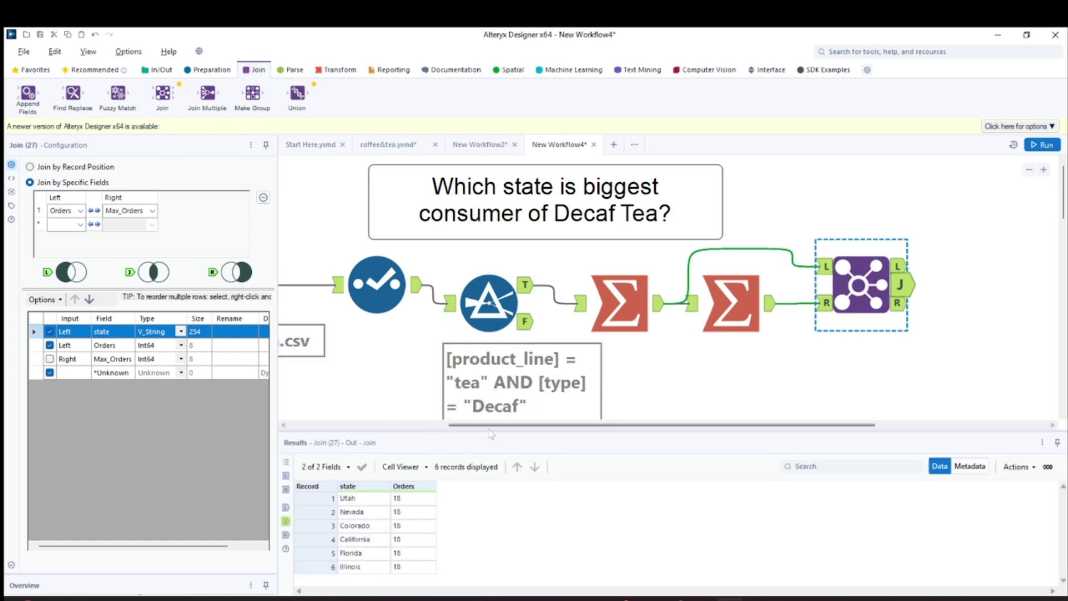
Step: Widen and flatten both question comments so each fits on one line, placing the Regular Tea comment below the Decaf branch
scroll(611, 364, "left", 5)
scroll(610, 364, "down", 3)
left_click(610, 365)
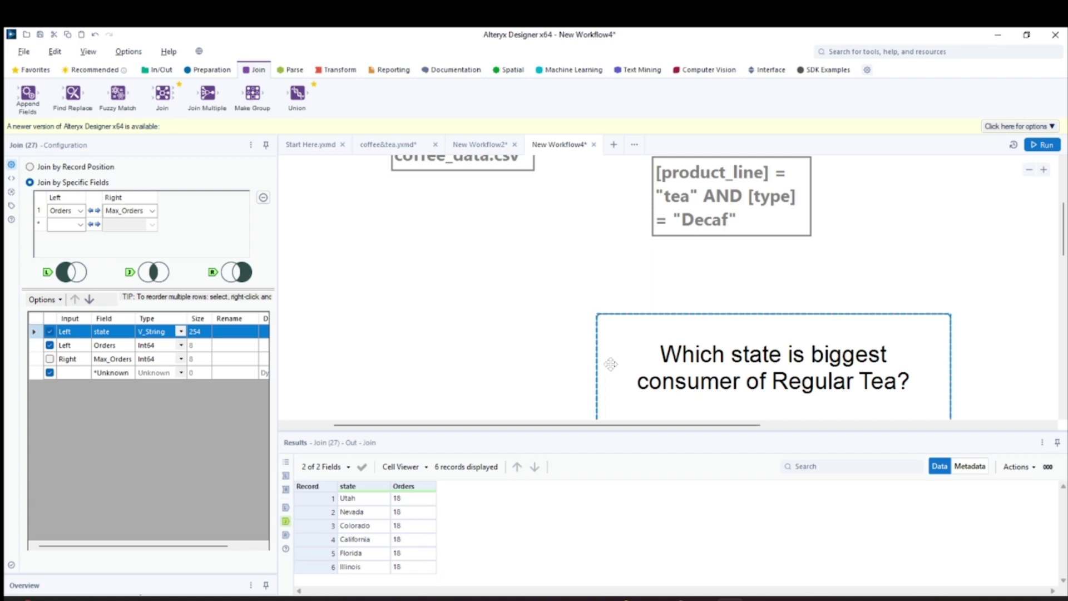
scroll(609, 364, "up", 3)
scroll(619, 356, "down", 3)
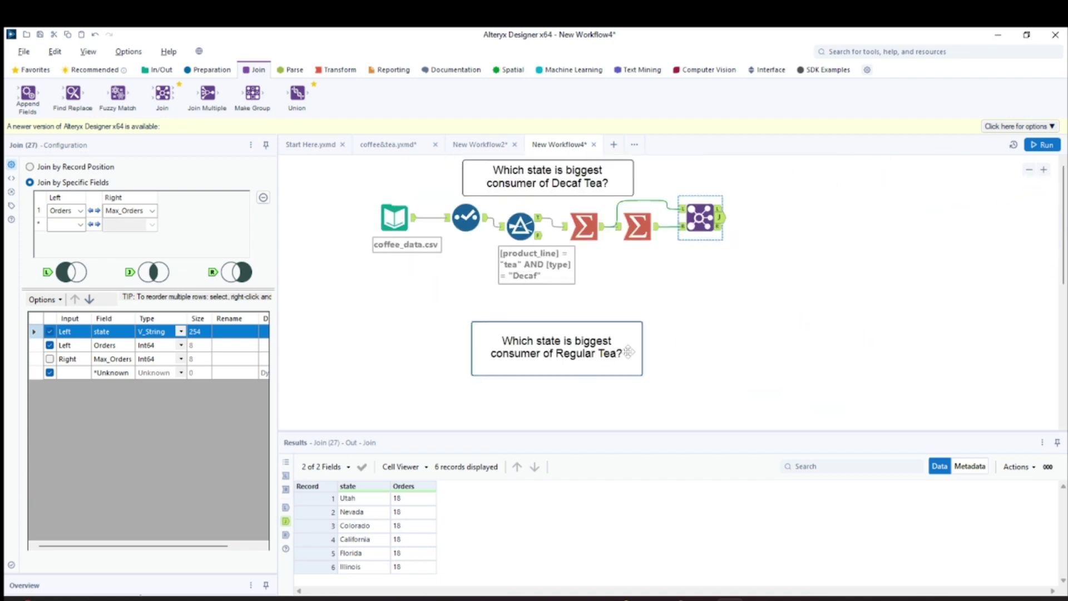
left_click_drag(577, 339, 792, 319)
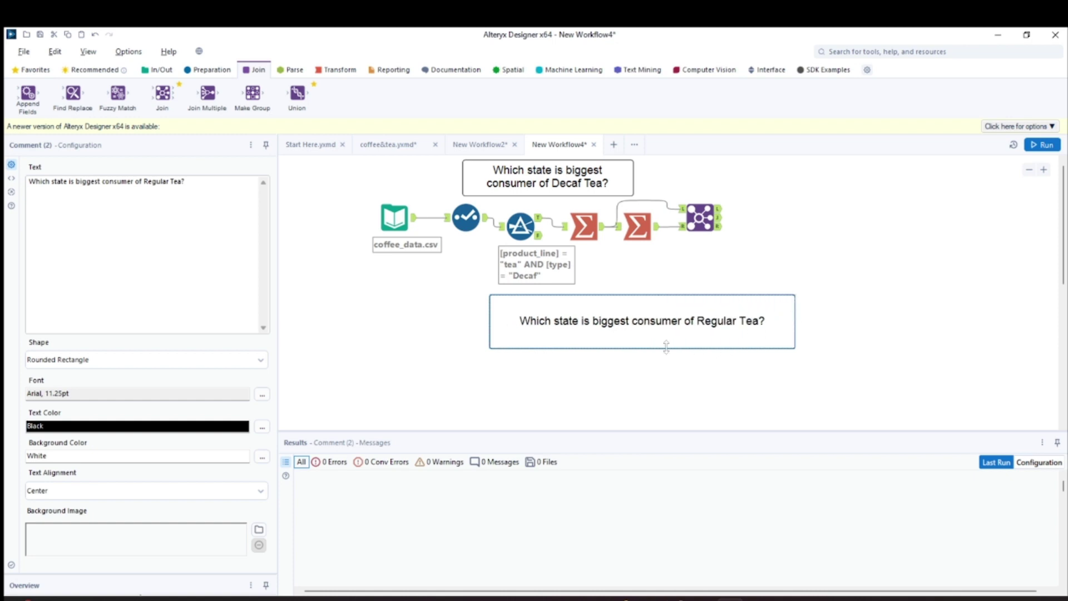
left_click_drag(642, 348, 602, 317)
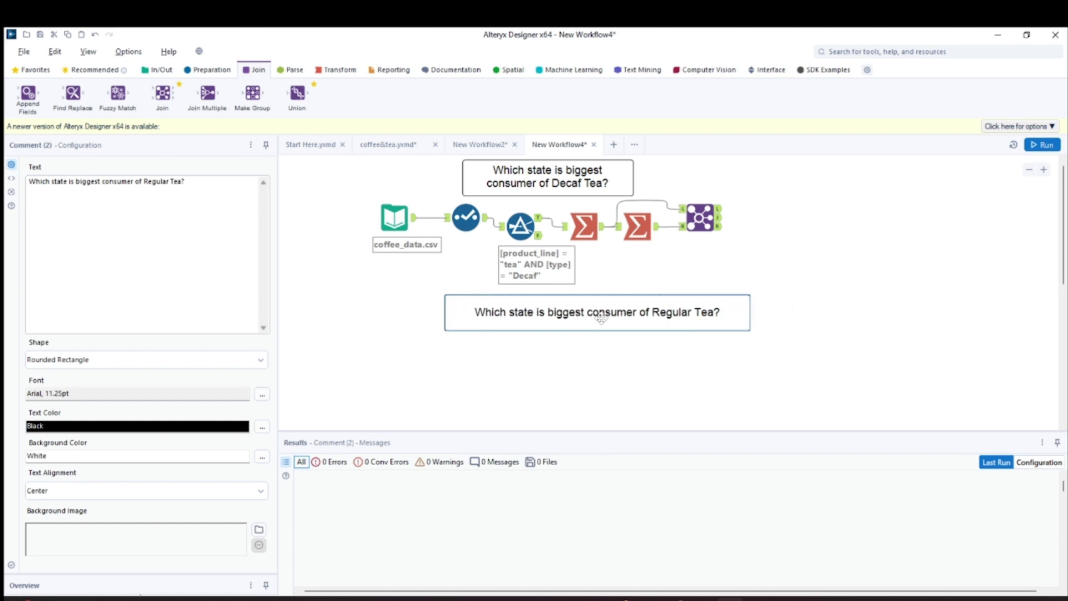
left_click_drag(631, 175, 733, 175)
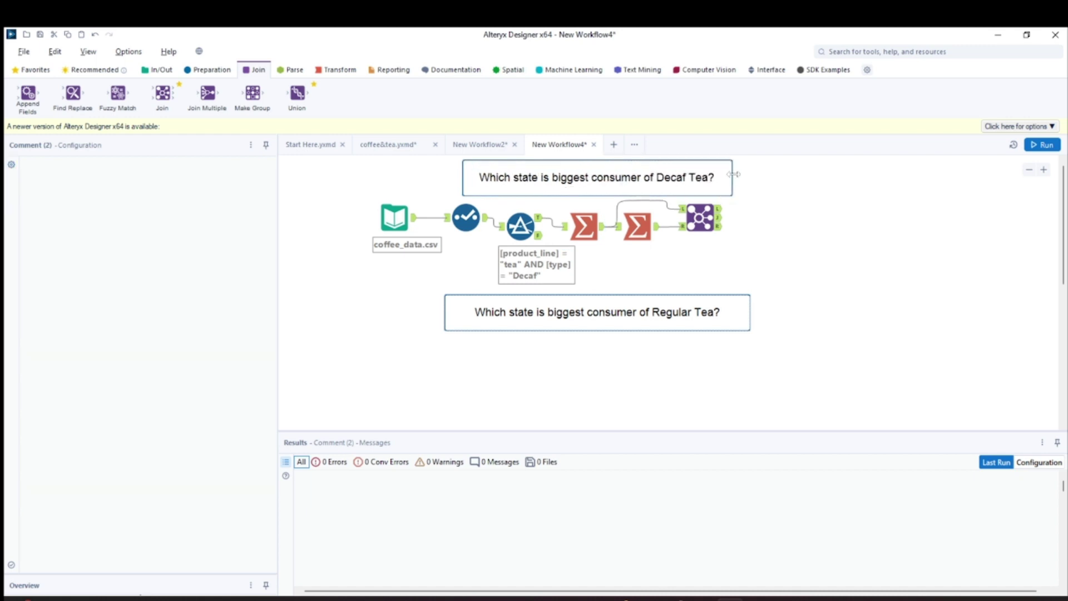
left_click_drag(556, 195, 555, 187)
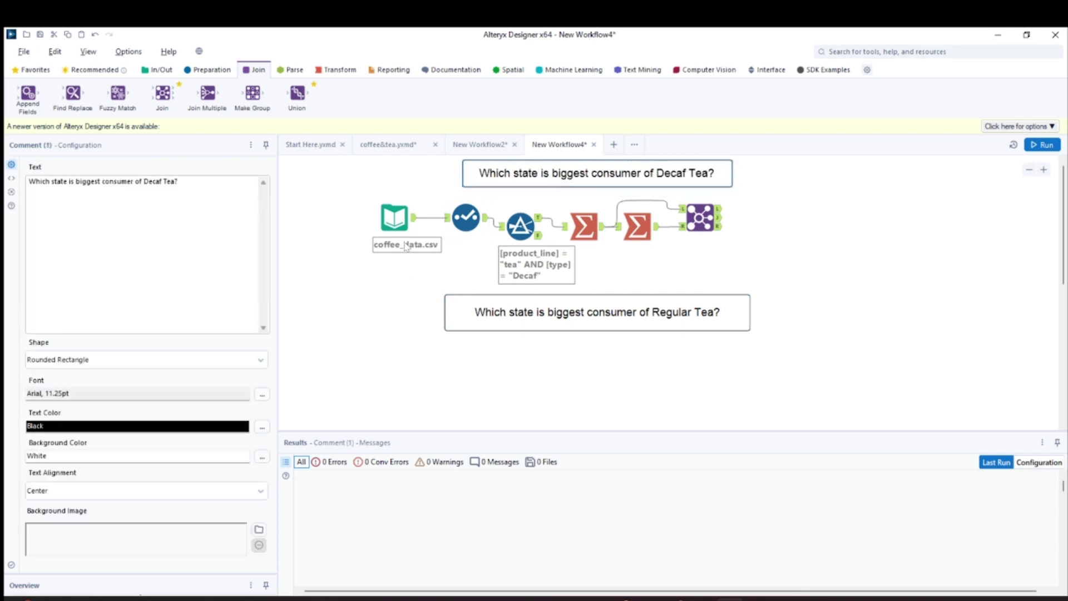
Step: Move the coffee_data.csv input and the Select tool down and outward, level with the gap between the two question branches
left_click_drag(392, 221, 356, 277)
left_click_drag(359, 271, 331, 281)
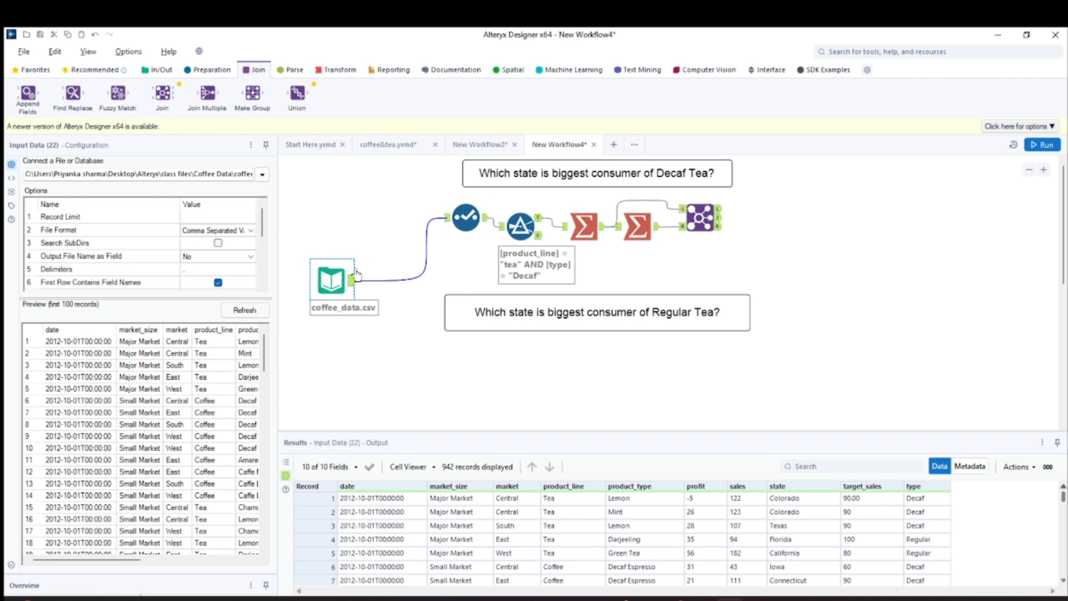
left_click_drag(466, 217, 388, 300)
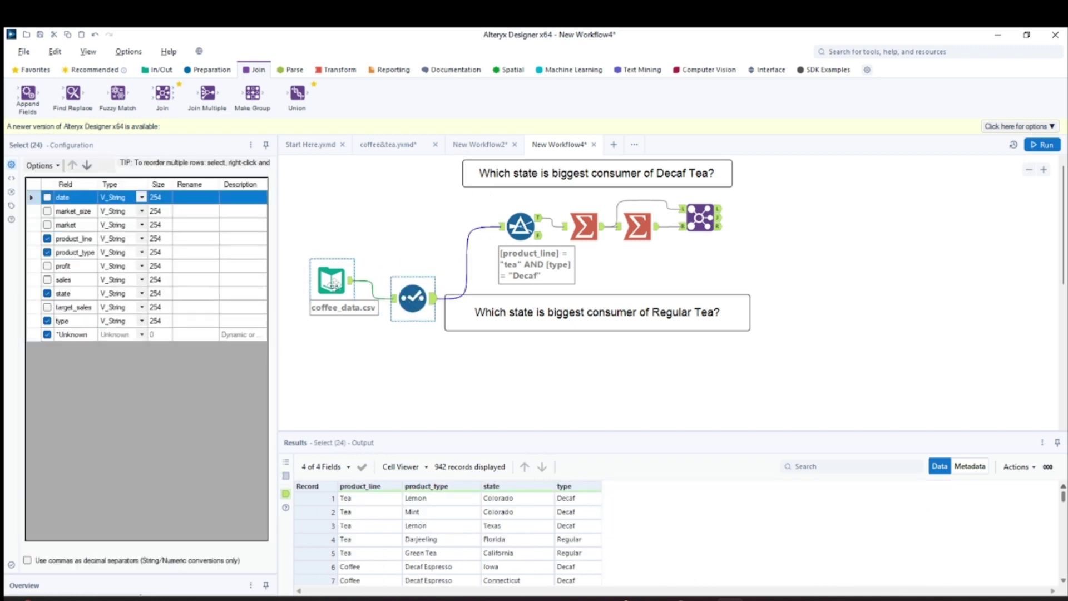
left_click_drag(331, 281, 314, 289)
left_click_drag(412, 298, 395, 299)
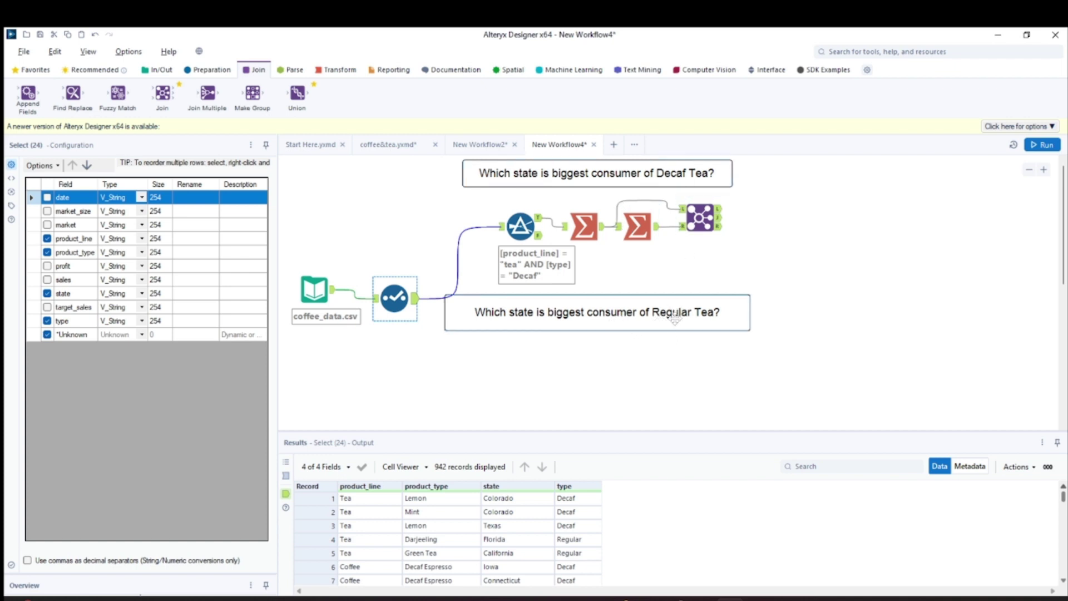
Step: Add a Filter tool below the Regular Tea comment and connect the Select tool's output to it
left_click(219, 71)
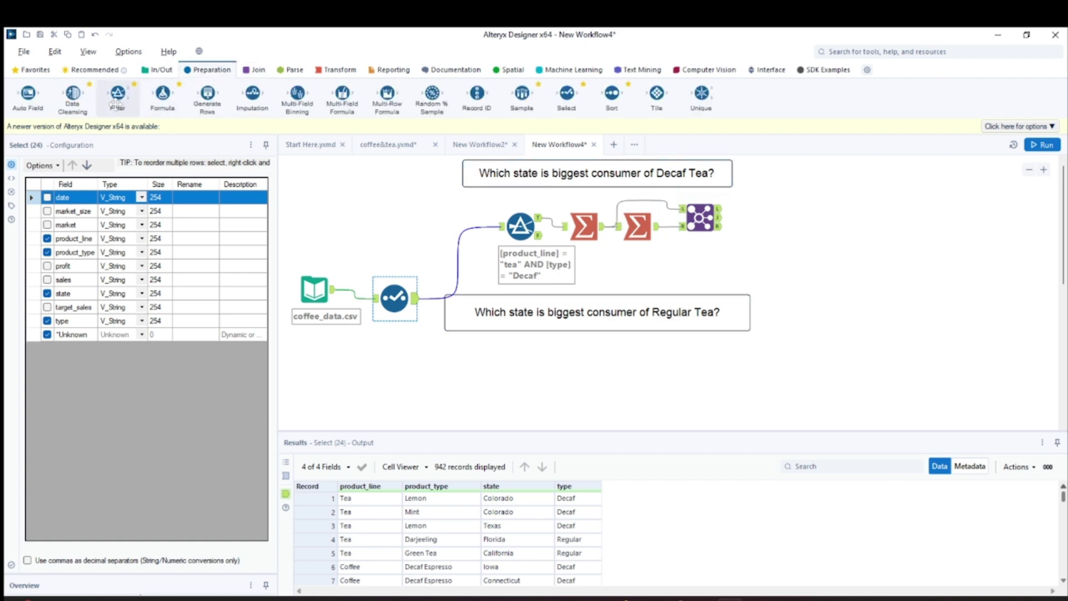
left_click_drag(117, 95, 484, 370)
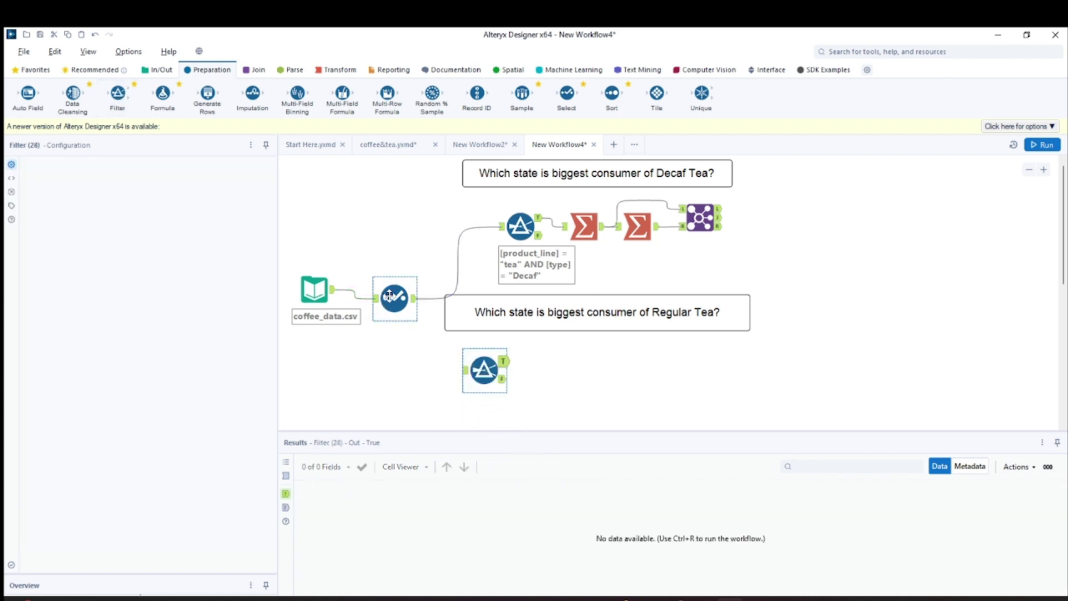
left_click_drag(413, 301, 482, 370)
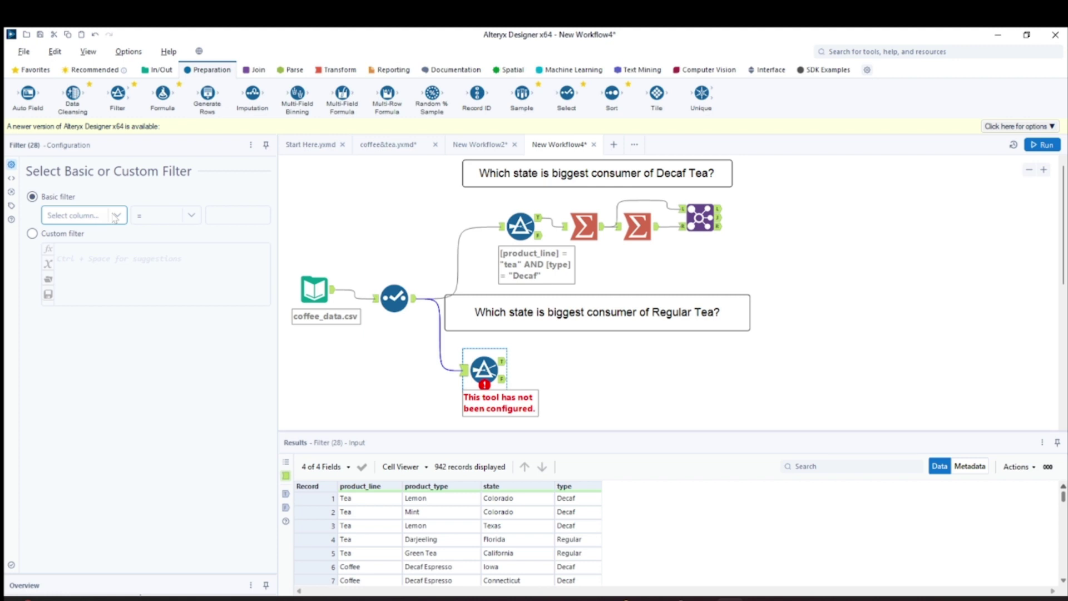
Step: Configure the new filter with the custom expression [product_line] = "Tea" AND [type] = "Regular"
left_click(115, 217)
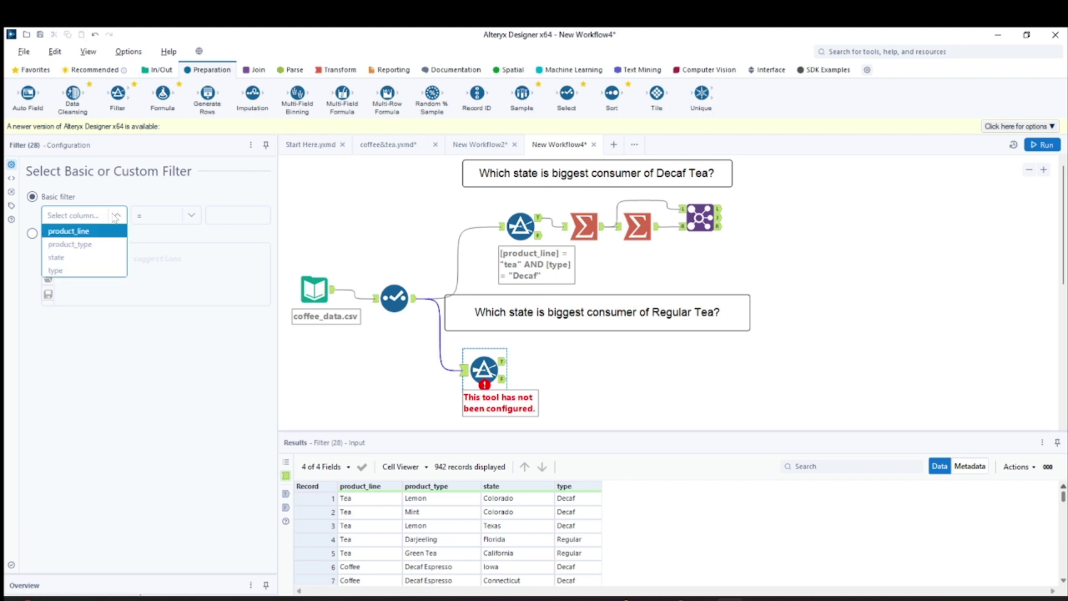
left_click(95, 236)
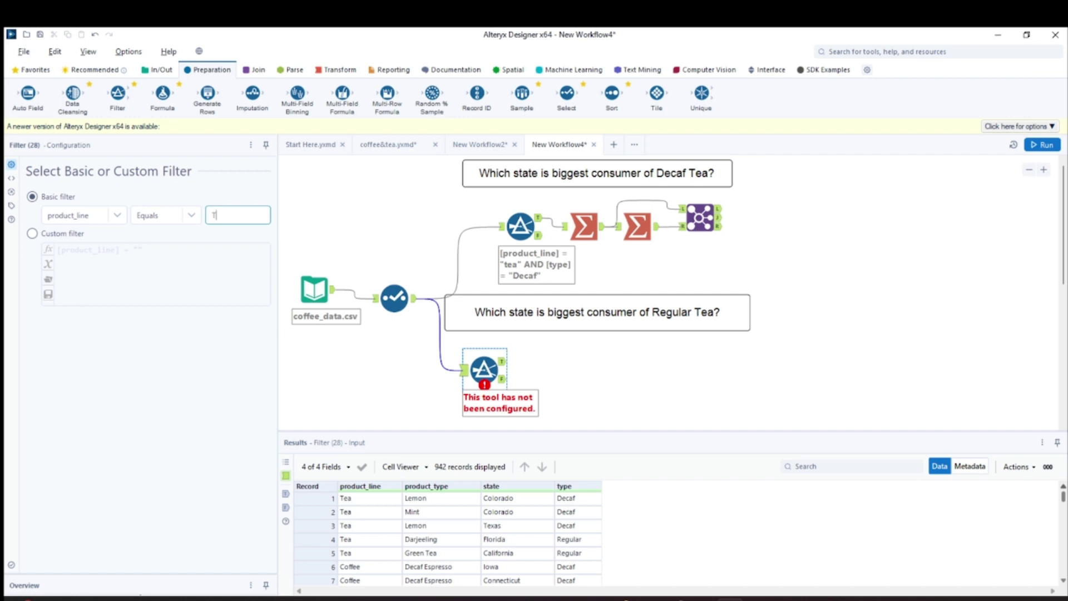
left_click(33, 234)
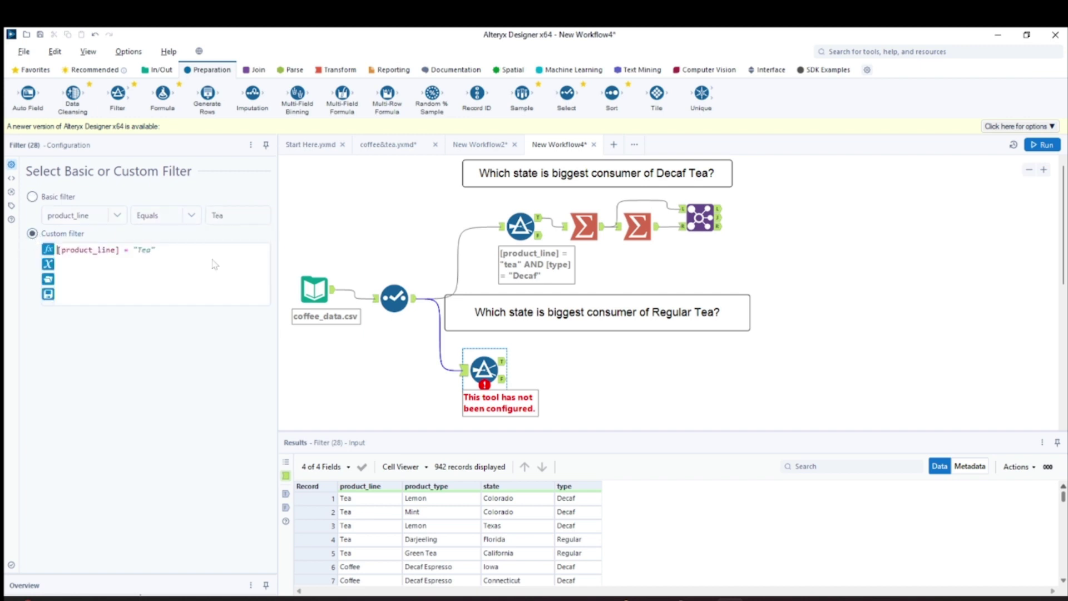
type("AND [t")
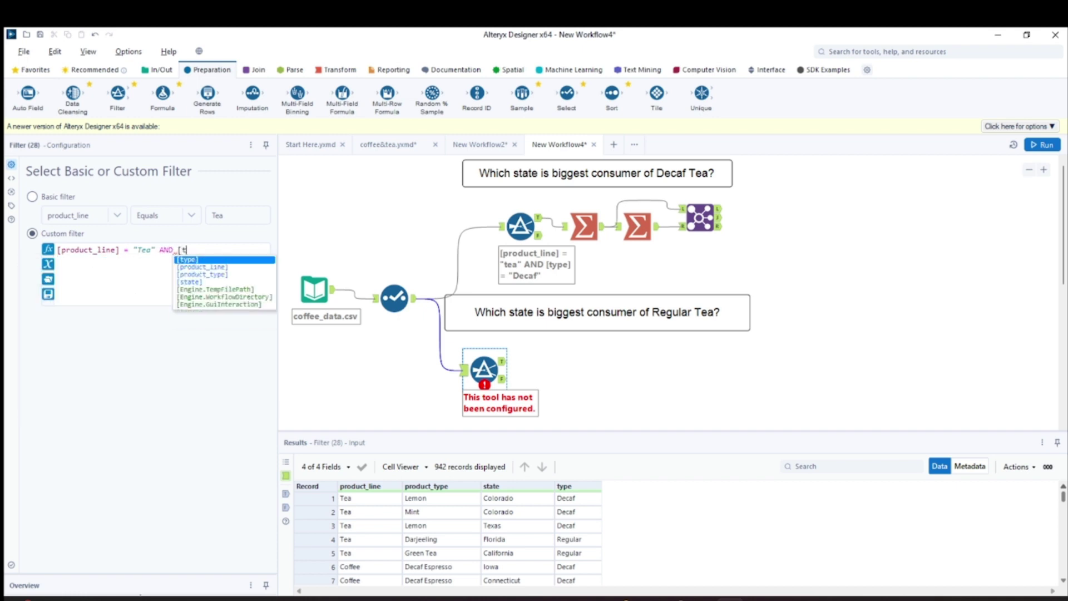
left_click(212, 259)
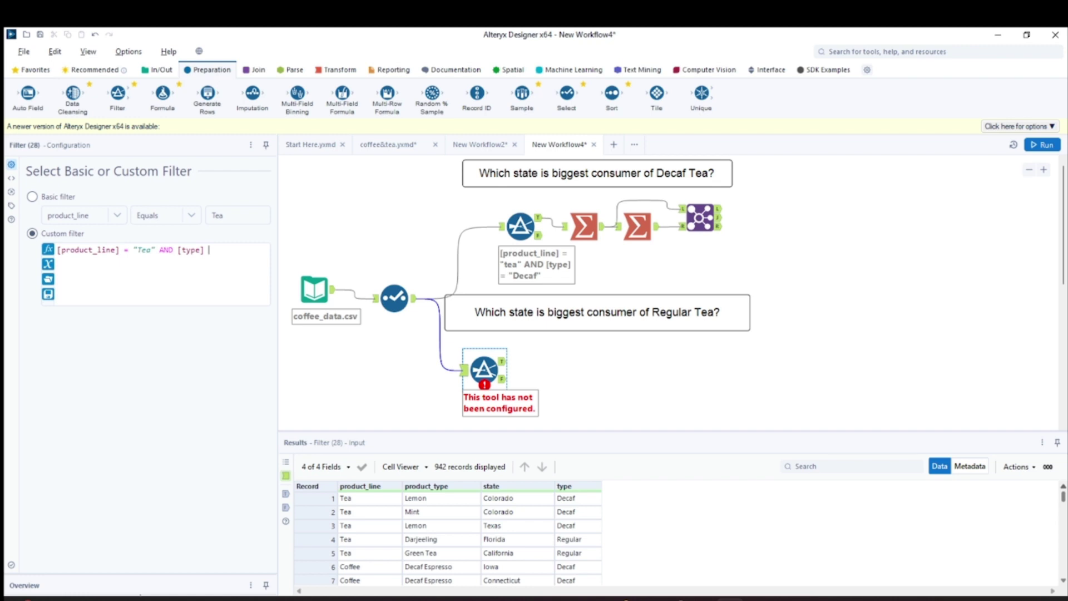
type("= 'Regu")
type("lar\"")
key("BackSpace")
key("BackSpace")
key("BackSpace")
key("BackSpace")
key("BackSpace")
key("BackSpace")
key("BackSpace")
key("BackSpace")
Step: Run the workflow and enlarge the results area to check the new filter's True records, then shrink it again
key("ctrl+r")
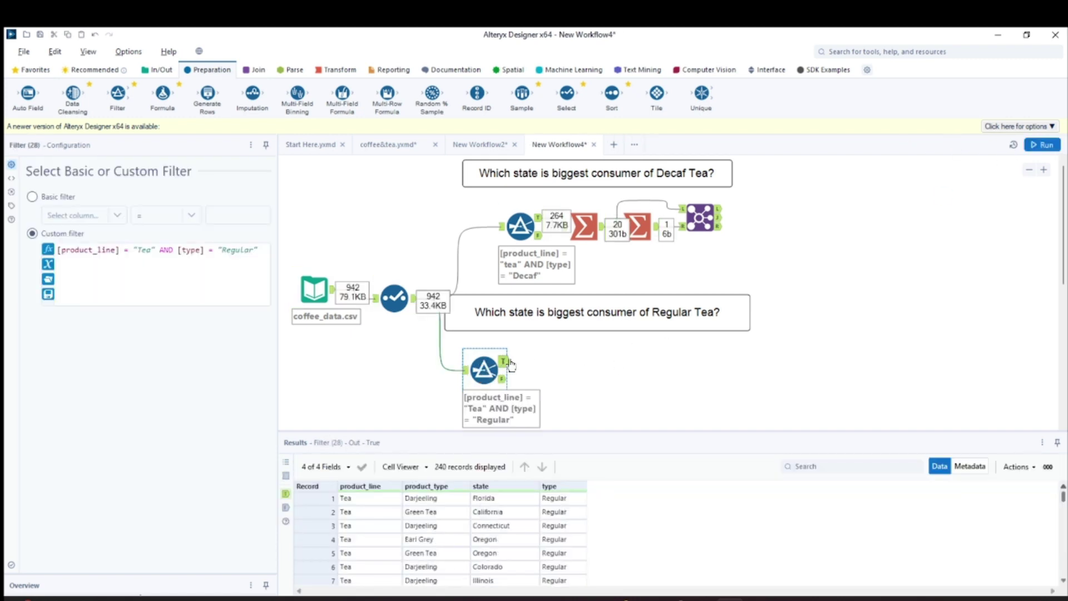
left_click_drag(590, 437, 599, 323)
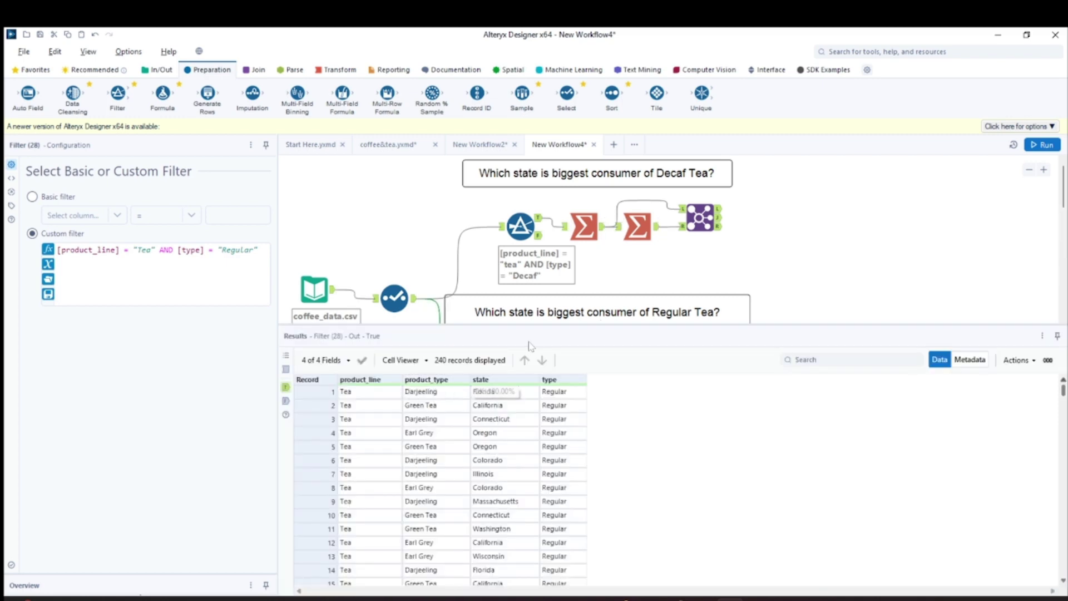
mouse_move(567, 322)
left_mouse_down()
mouse_move(568, 429)
mouse_move(572, 396)
mouse_move(559, 434)
left_mouse_up()
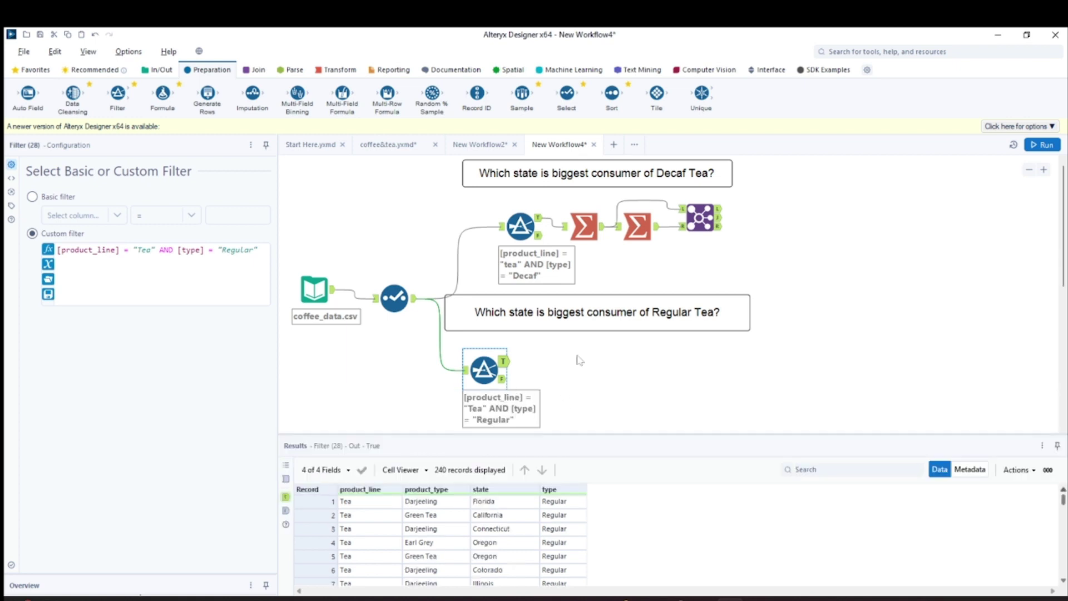
Step: Nudge the Regular filter up and connect a Summarize tool to its True output
left_click_drag(483, 366, 482, 357)
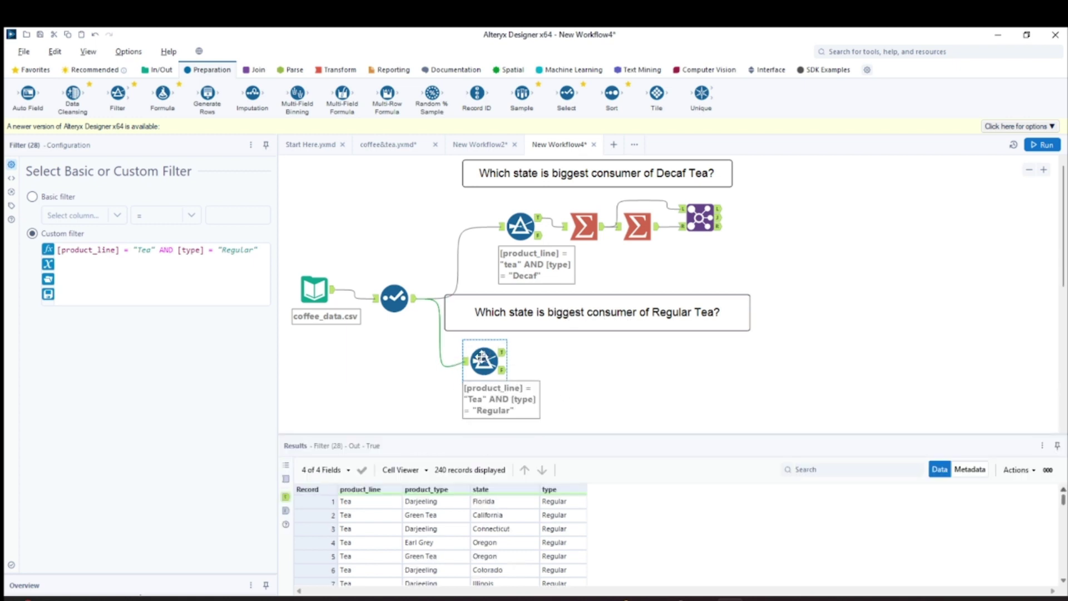
left_click(333, 70)
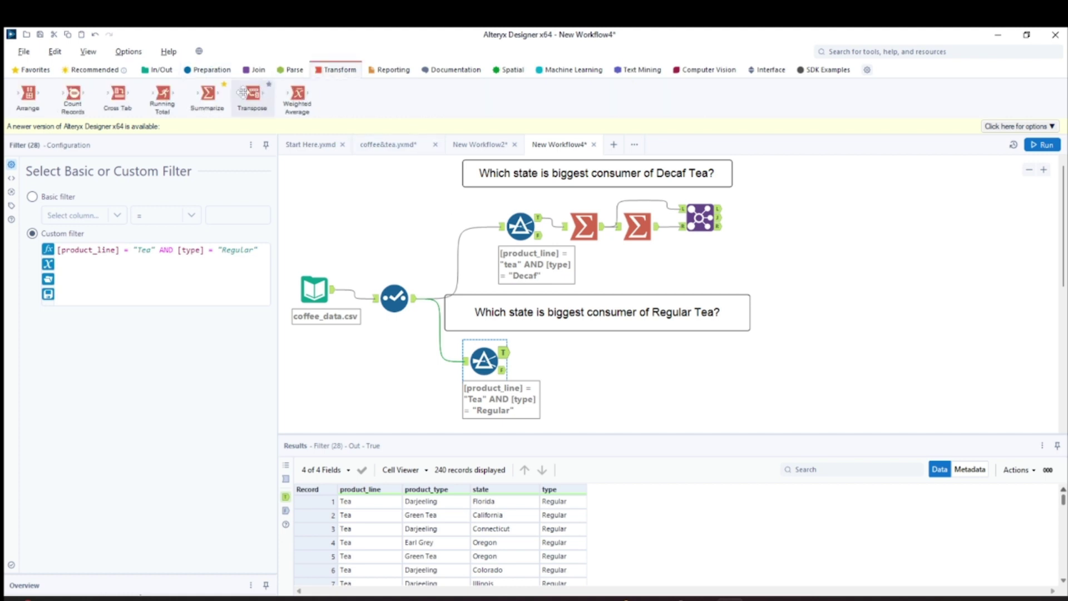
left_click_drag(208, 93, 546, 362)
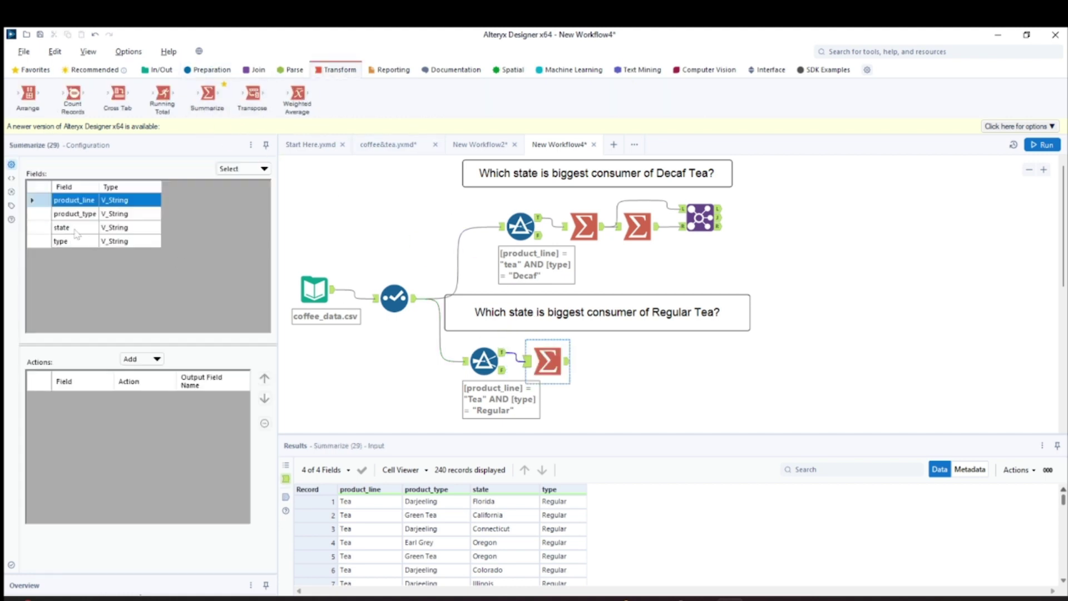
Step: Set the new Summarize tool to group by state and count type, then run the workflow
left_click(66, 228)
left_click(142, 359)
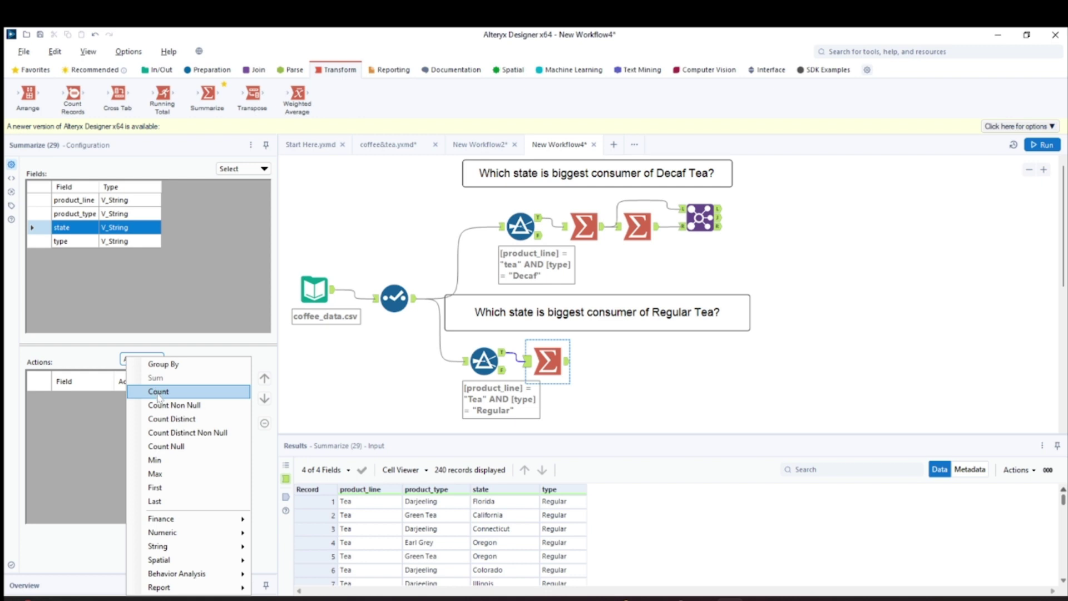
left_click(159, 364)
left_click(61, 240)
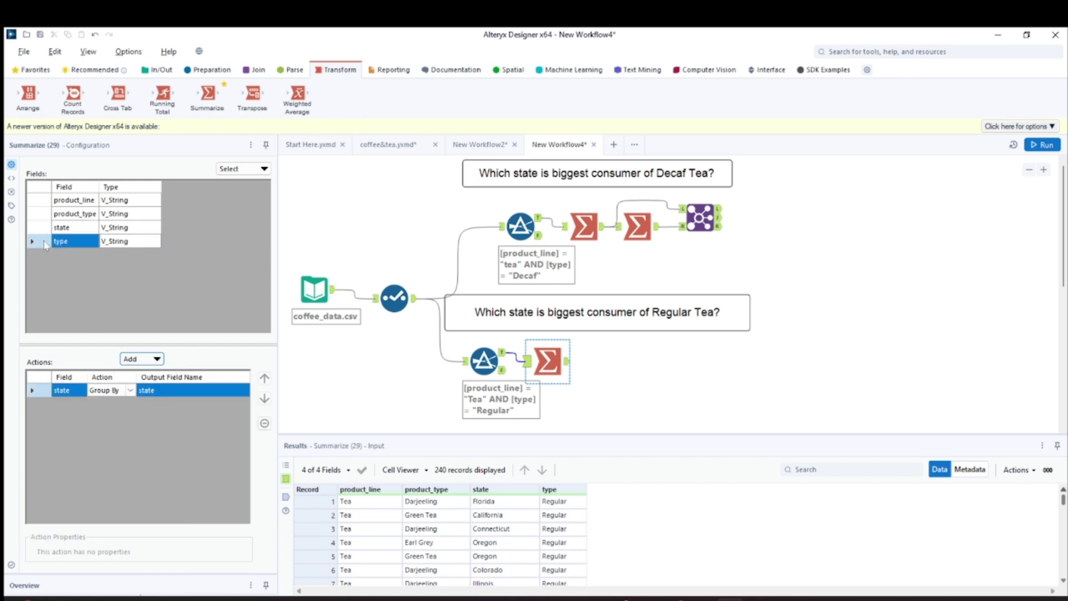
left_click(141, 360)
left_click(158, 391)
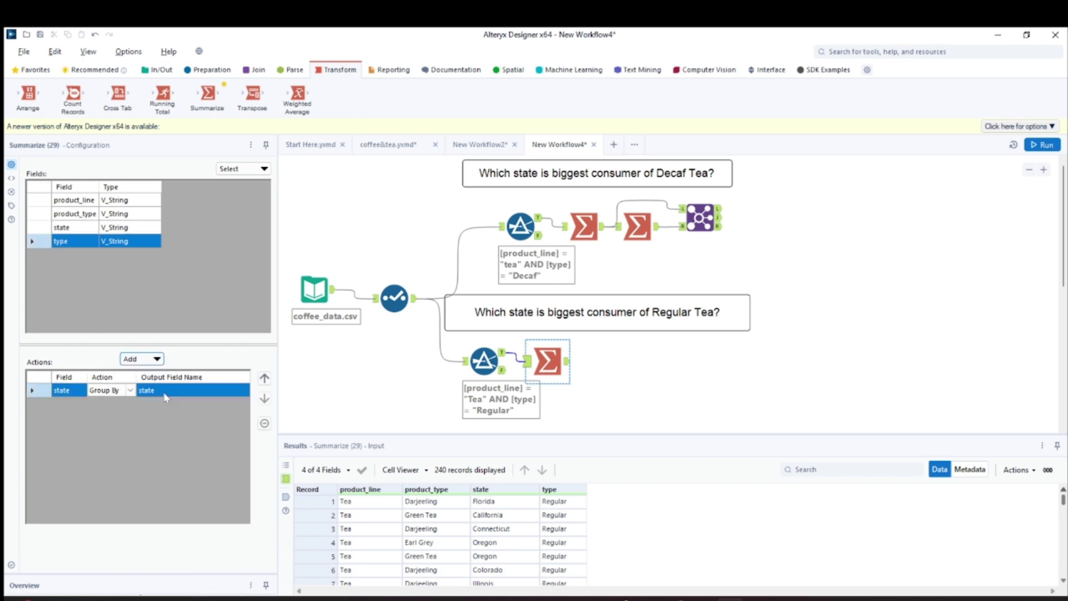
left_click(569, 366)
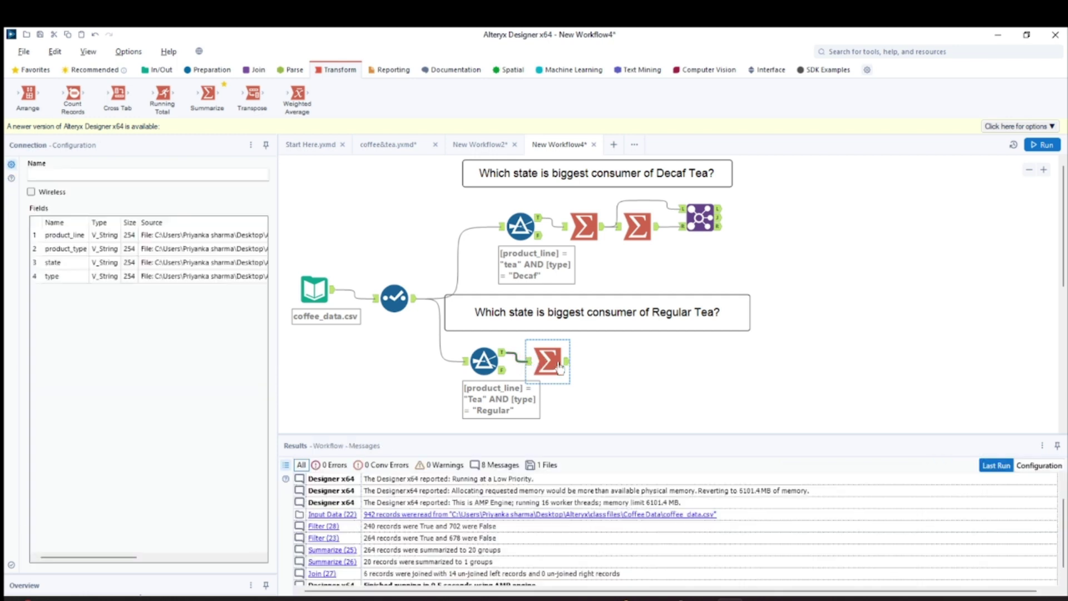
left_click(1042, 144)
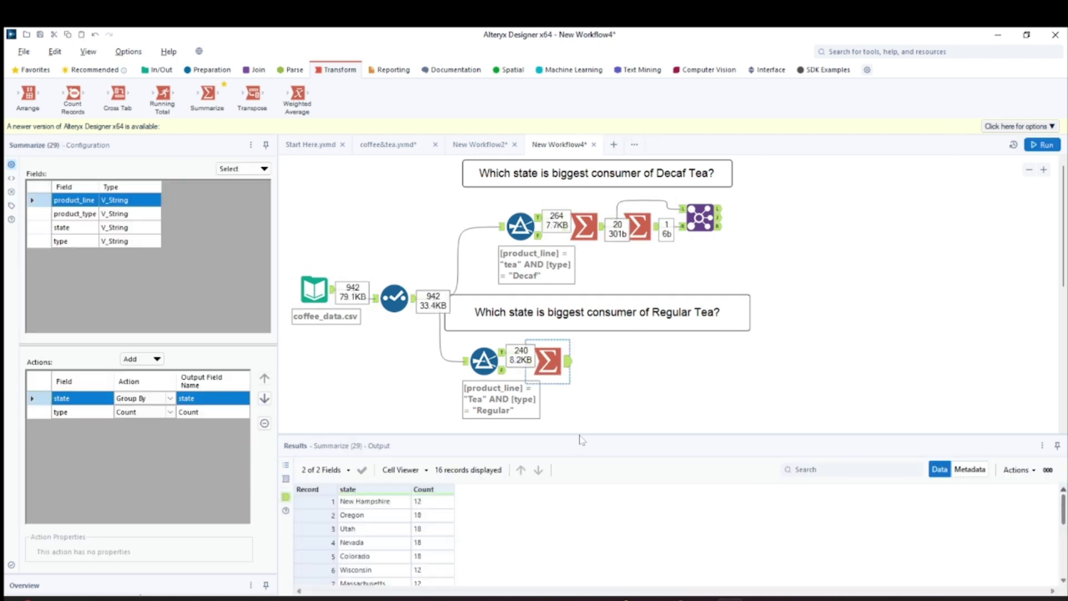
Step: Connect a second Summarize tool in the Regular branch, set it to the Max of Count, and run the workflow
left_click_drag(208, 95, 610, 363)
left_click(75, 212)
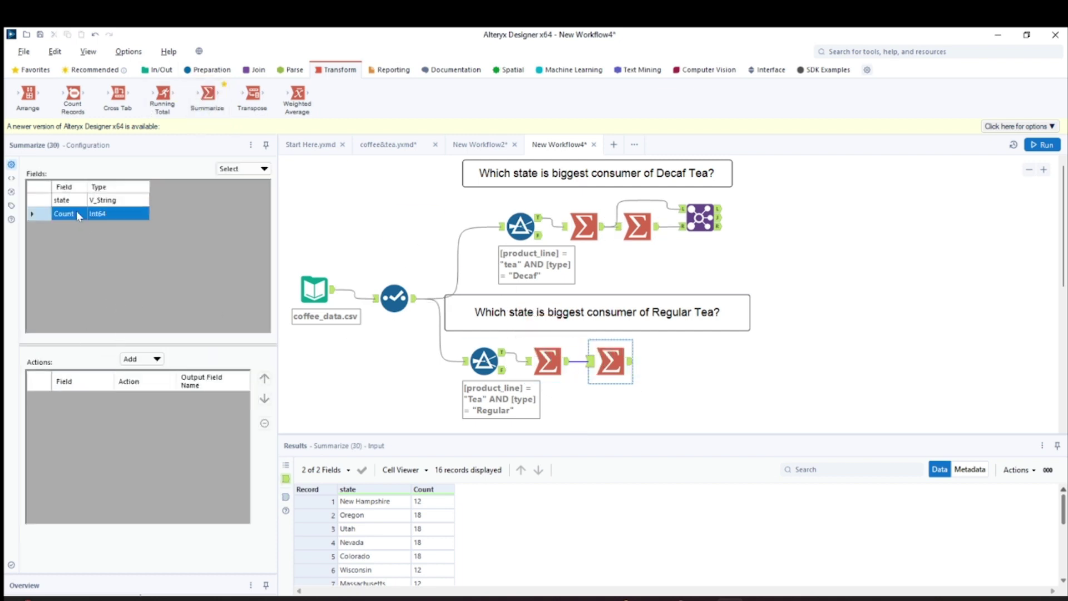
left_click(141, 359)
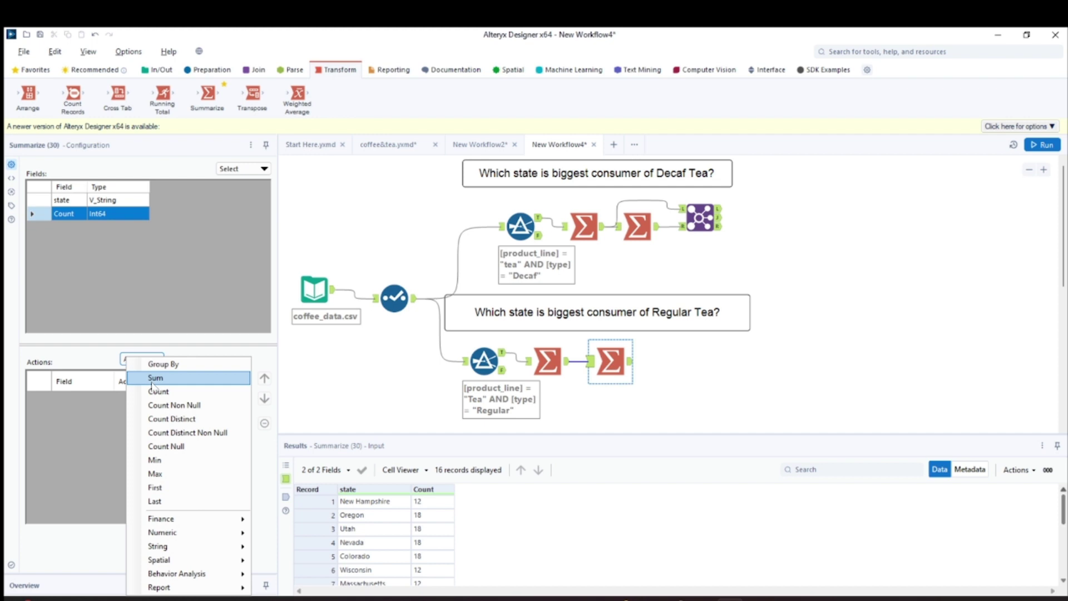
left_click(184, 473)
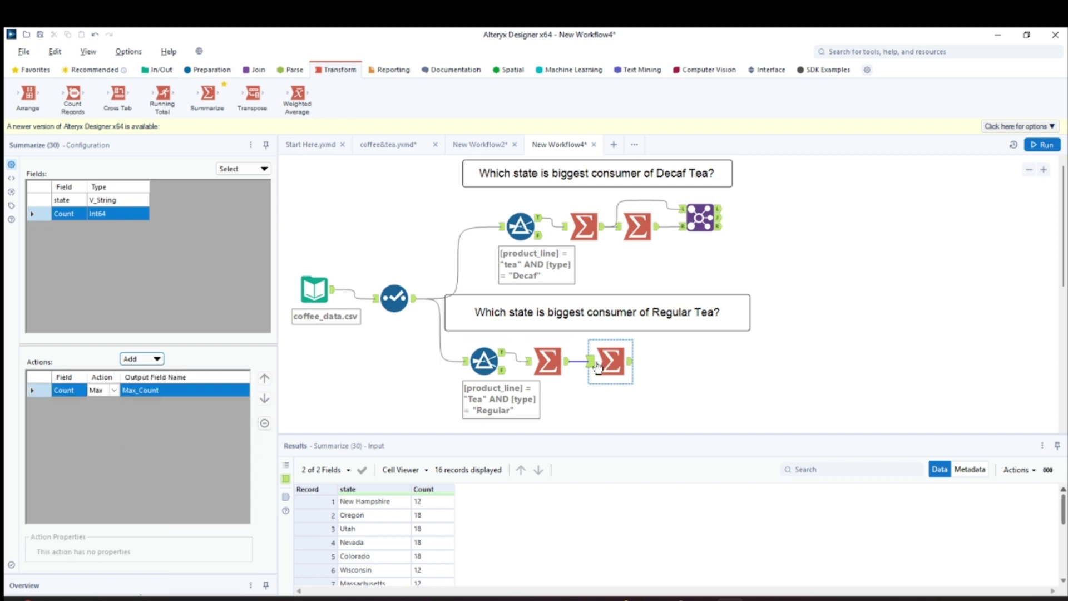
left_click(630, 361)
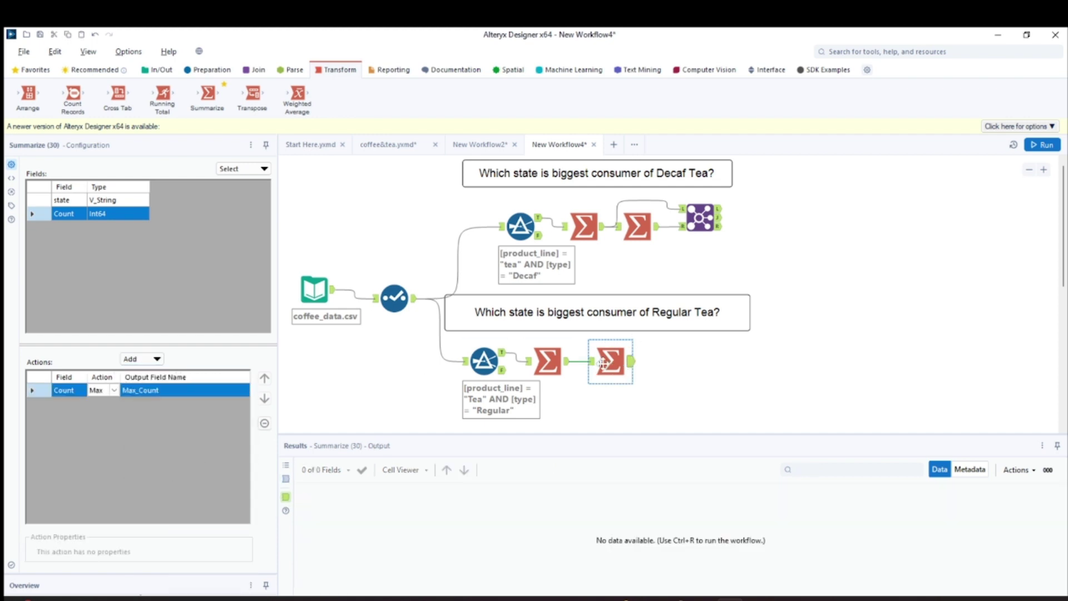
left_click(1052, 146)
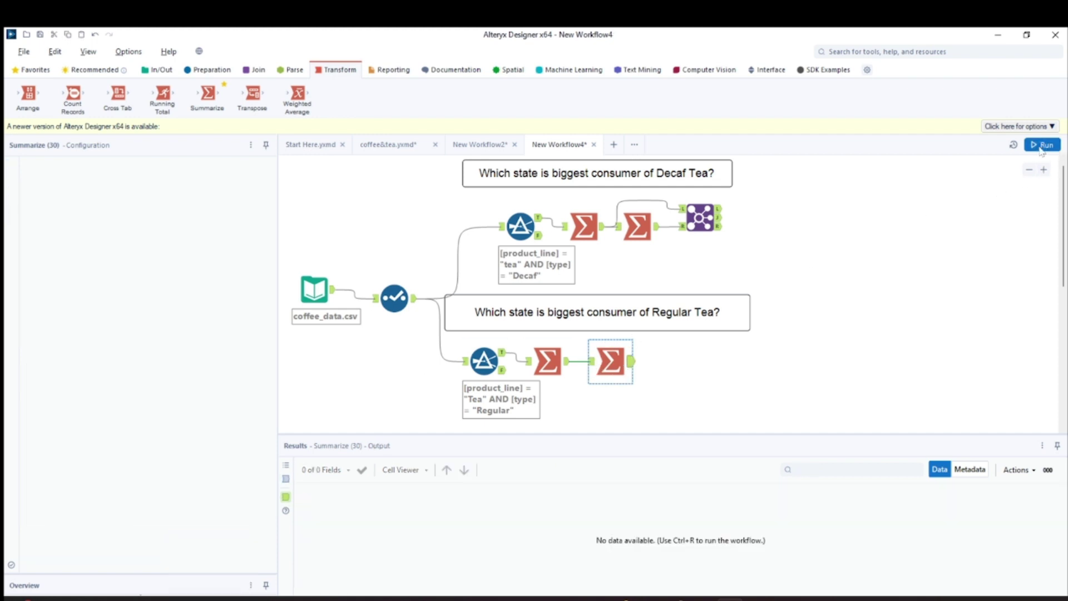
Step: Join the two Regular-branch Summarize outputs on Count = Max_Count and exclude the right Max_Count field from the output
left_click(257, 72)
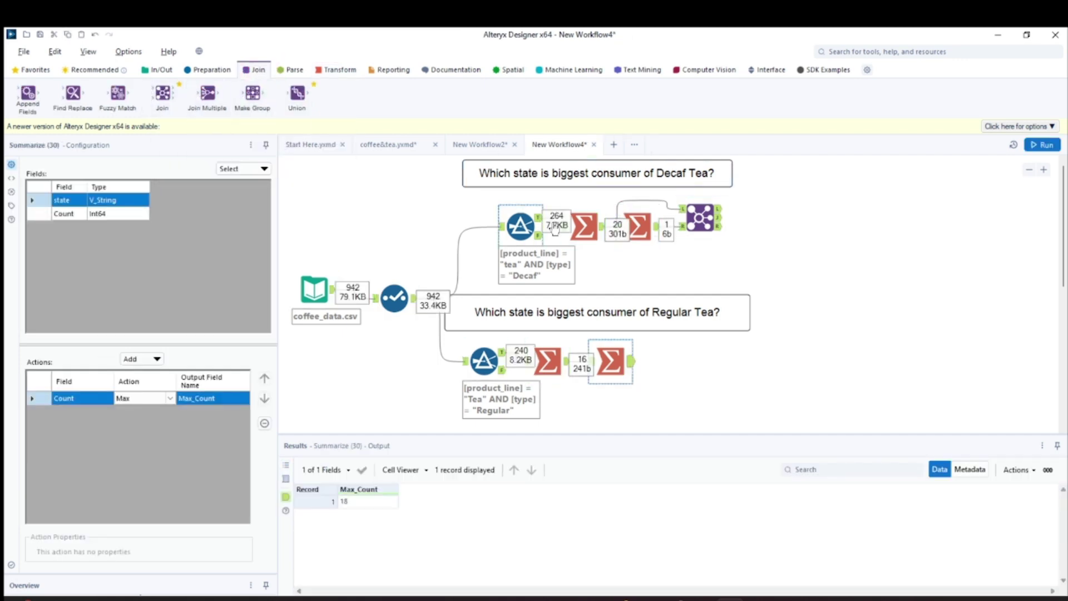
left_click_drag(161, 94, 714, 352)
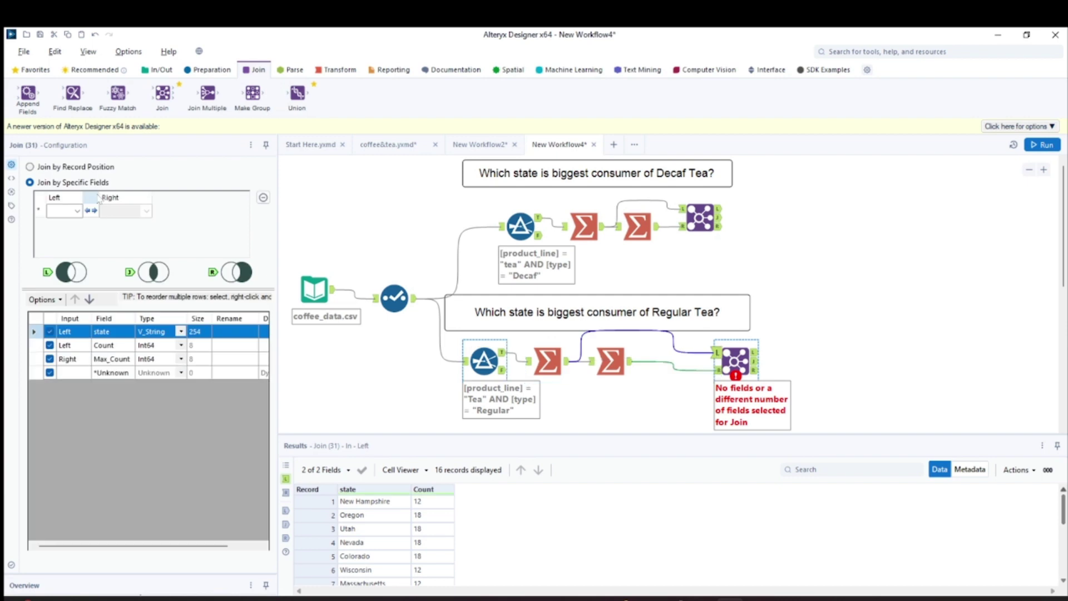
left_click(77, 210)
left_click(64, 234)
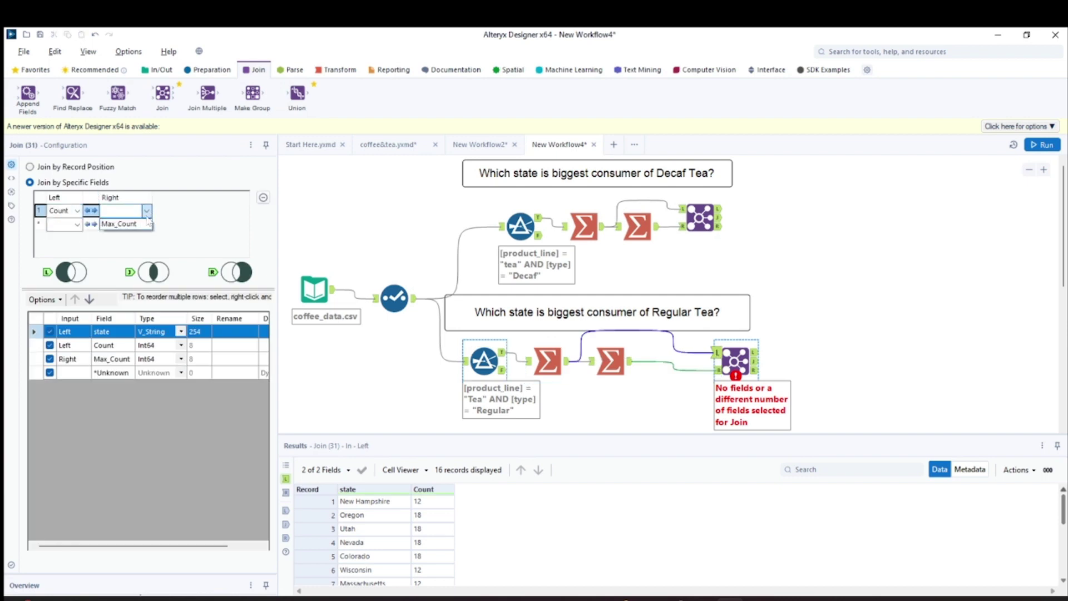
left_click(49, 358)
Step: Run the workflow and enlarge the results area to check the new Join's joined records, then shrink it again
left_click(754, 364)
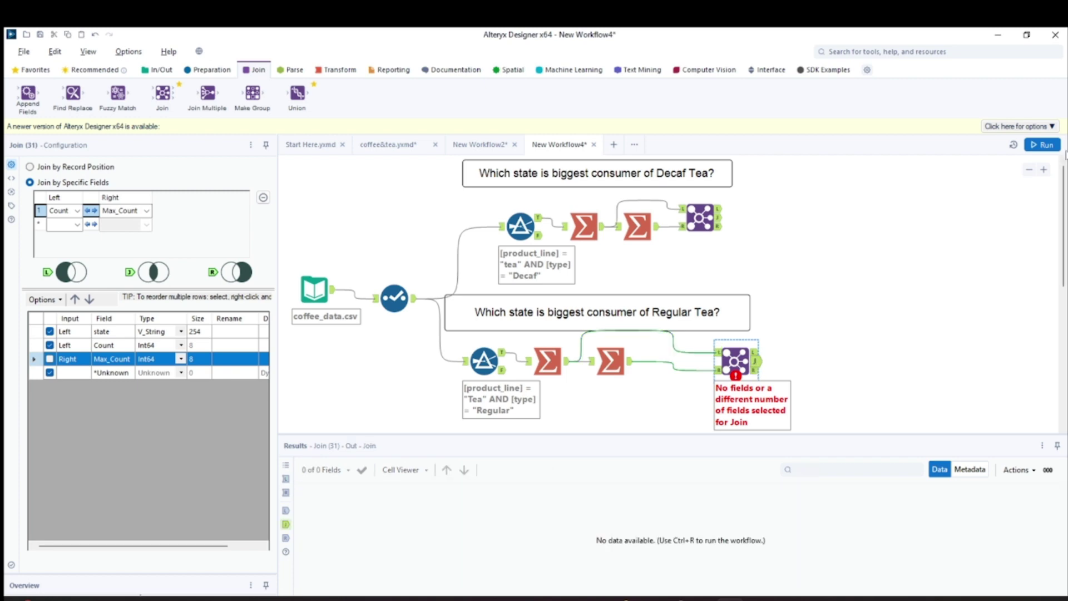
left_click(1039, 144)
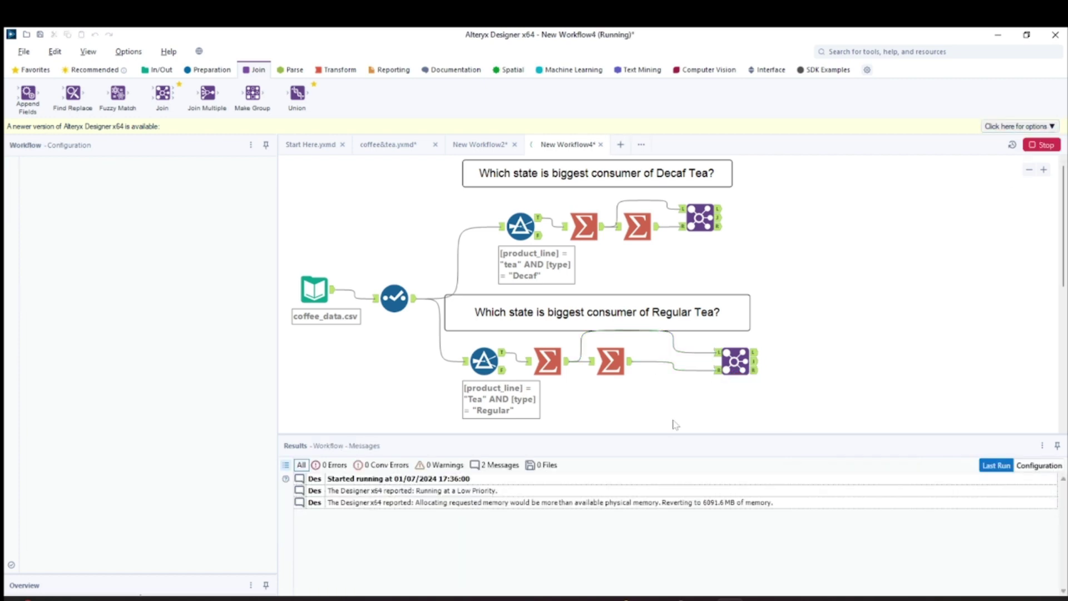
left_click_drag(670, 434, 673, 383)
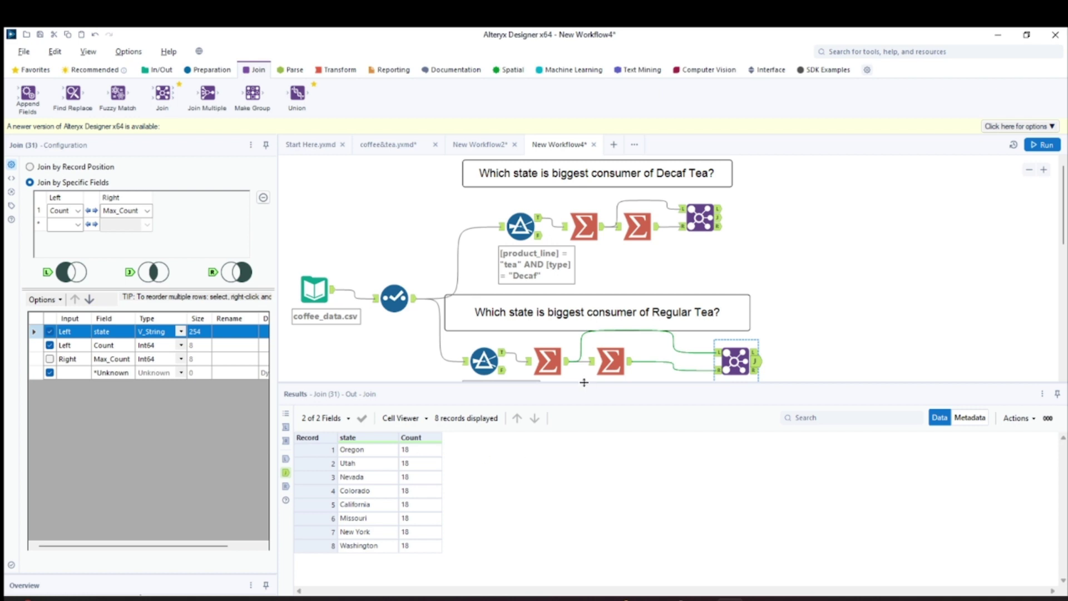
left_click_drag(583, 382, 573, 474)
Step: Move the "Which type of tea is most popular?" comment just below the Regular branch and reshape it into a wide, low box
scroll(579, 439, "down", 2)
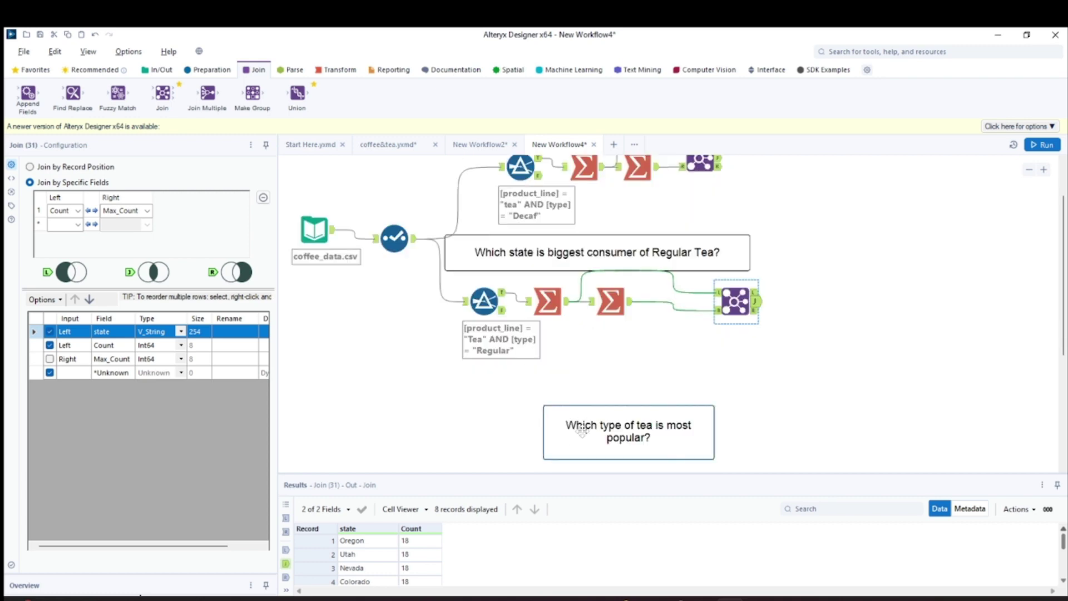
left_click_drag(581, 430, 581, 367)
left_click_drag(715, 367, 887, 371)
left_click_drag(770, 386, 727, 364)
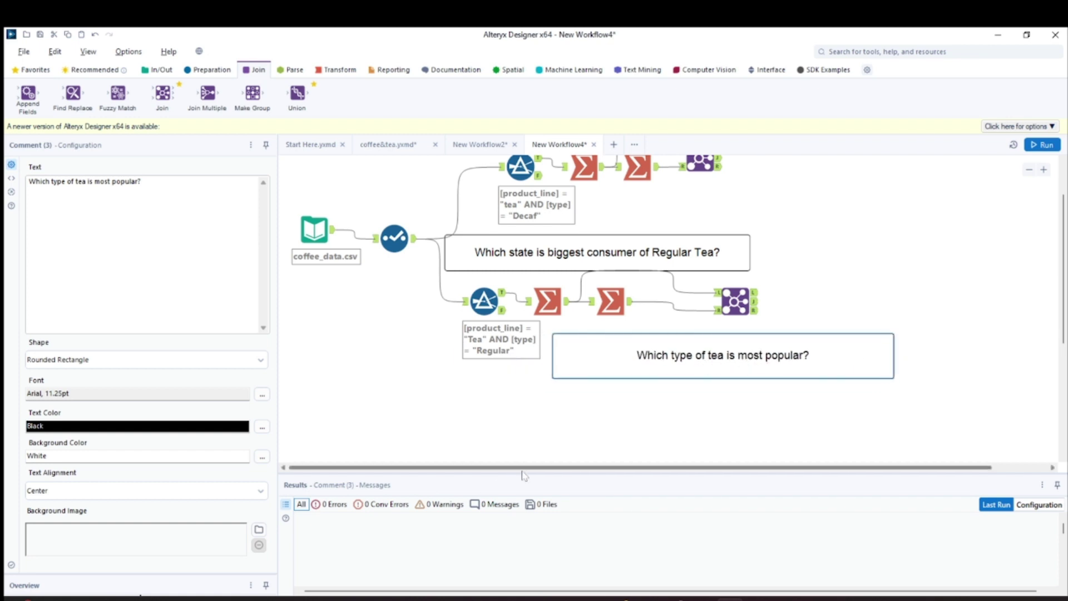
Step: Examine the Select tool's output records in an enlarged results area, checking the product_line and product_type values
left_click(394, 238)
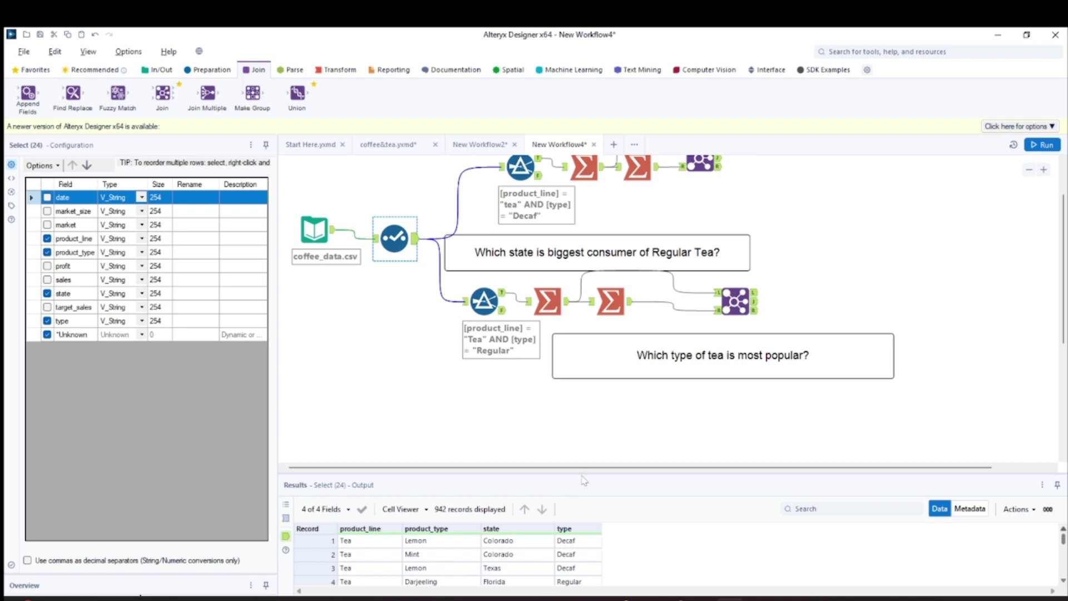
left_click_drag(584, 469, 584, 416)
scroll(575, 337, "down", 1)
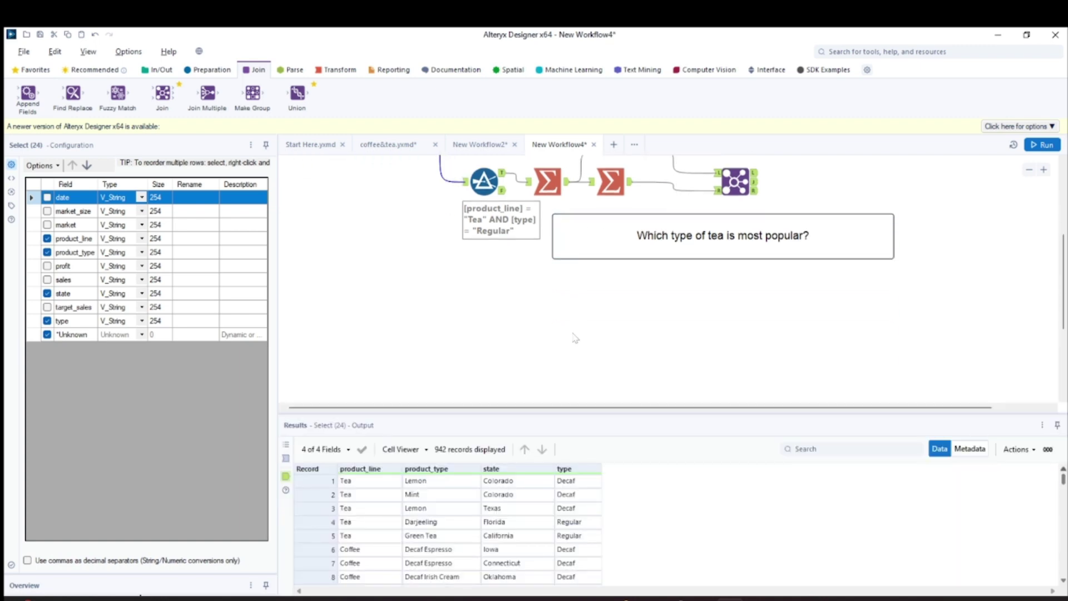
left_click_drag(588, 413, 590, 312)
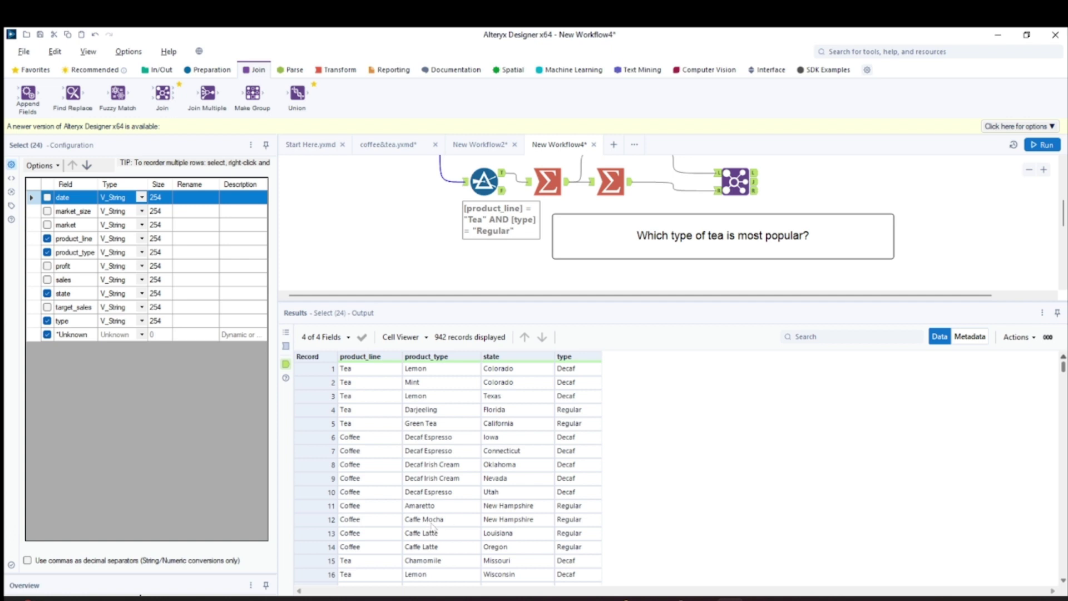
scroll(473, 203, "up", 1)
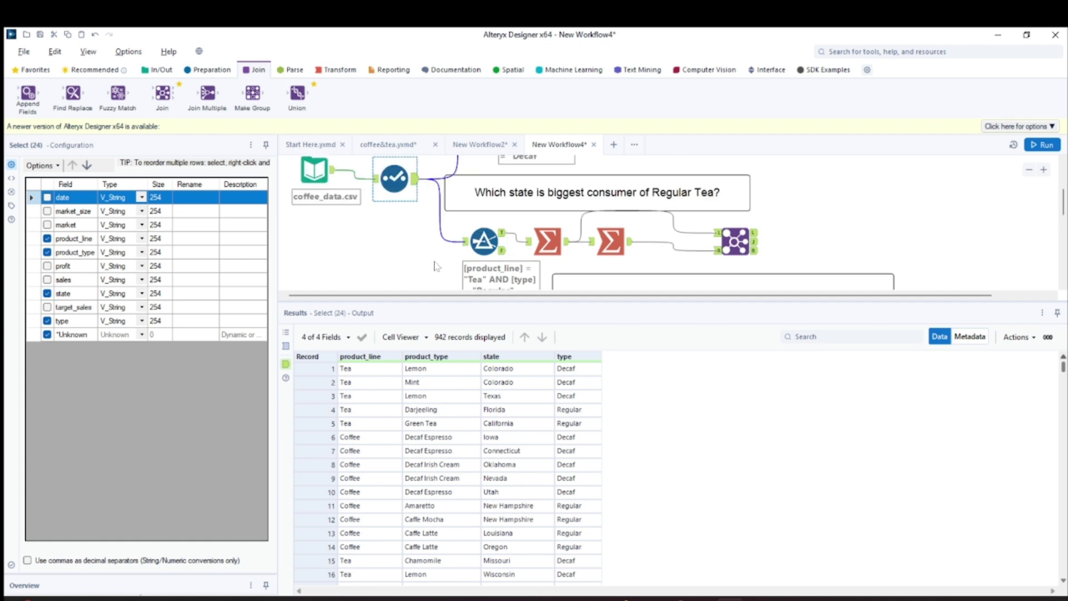
left_click(626, 251)
left_click_drag(608, 301, 608, 403)
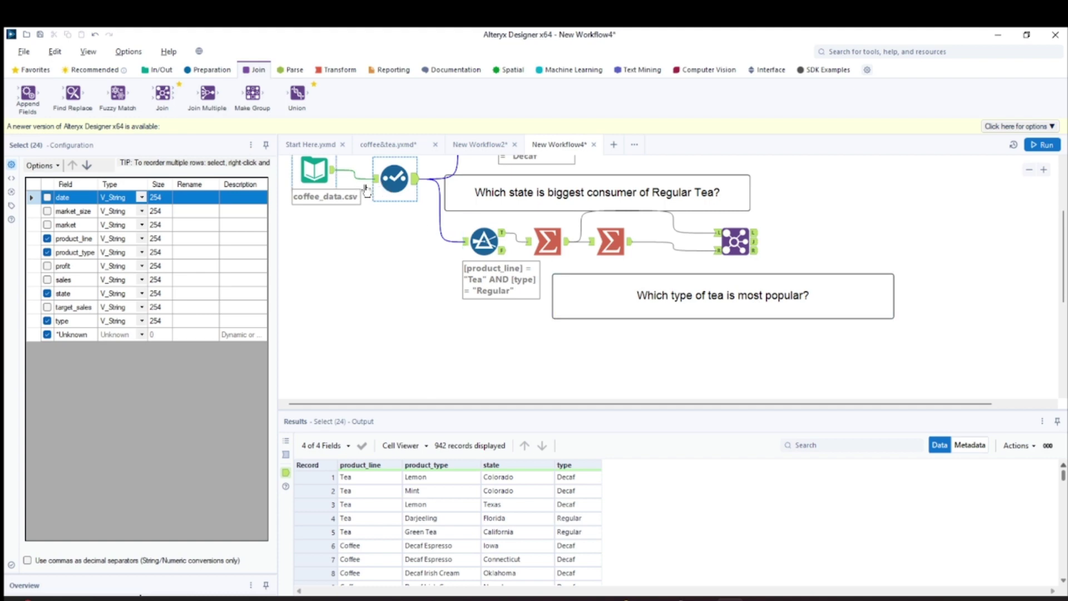
Step: Move the coffee_data.csv input tool down and connect a new Filter below the Regular branch to the Select tool's output
left_click_drag(318, 177, 314, 212)
left_click(207, 69)
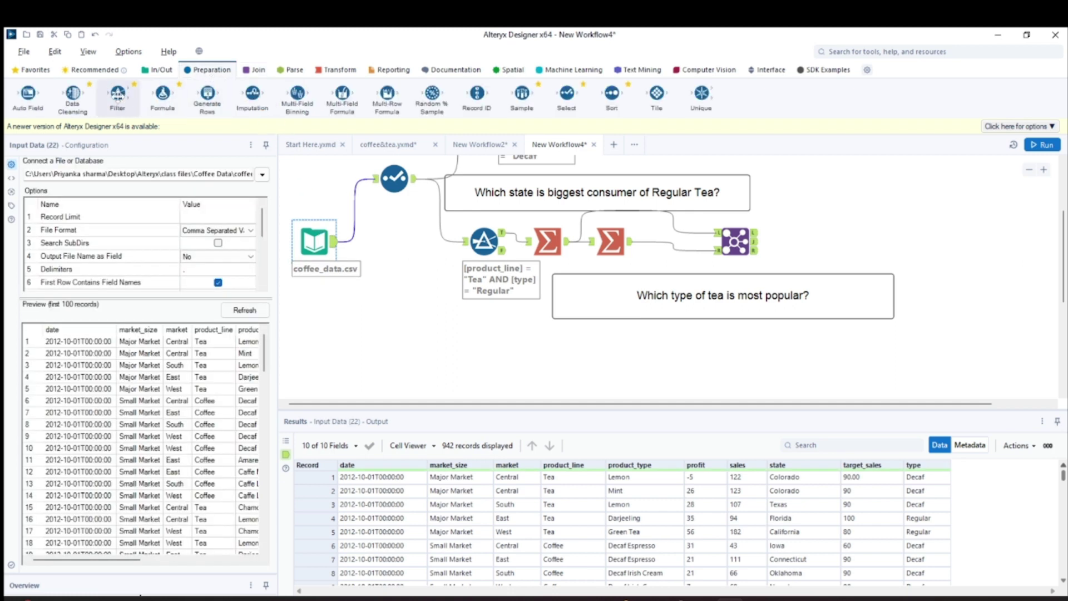
left_click_drag(117, 94, 458, 332)
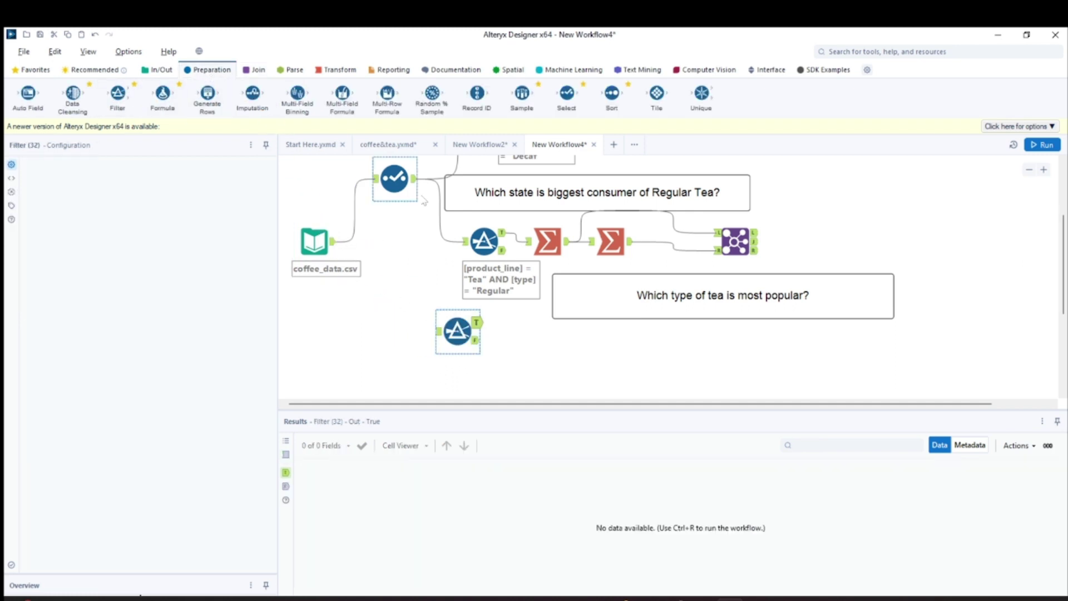
left_click_drag(415, 181, 436, 331)
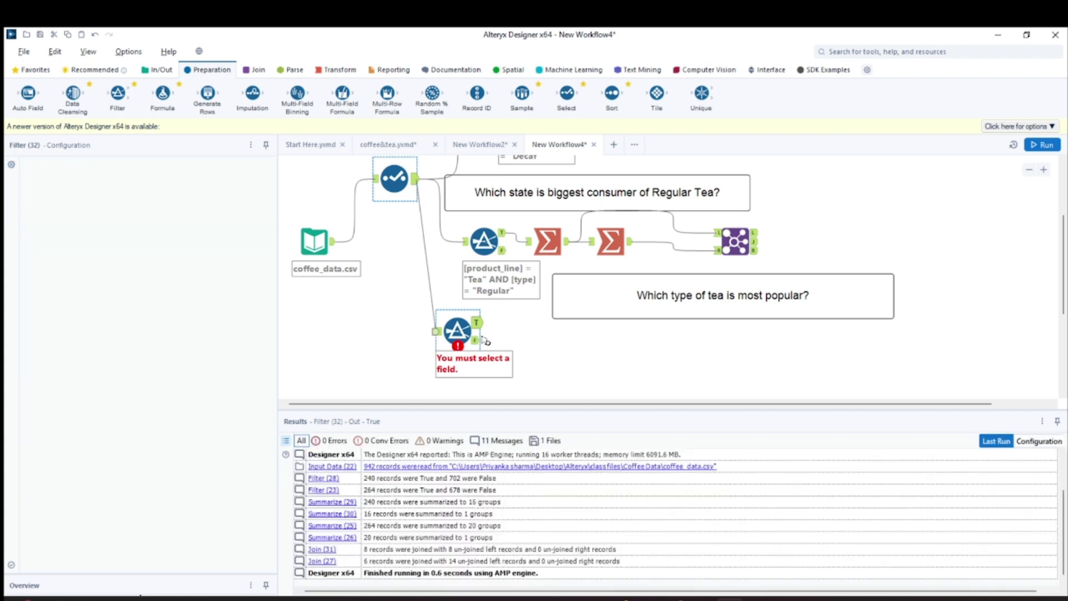
Step: Set the new filter to the basic condition product_line Equals tea and run the workflow to view its True records
left_click(462, 331)
left_click(117, 216)
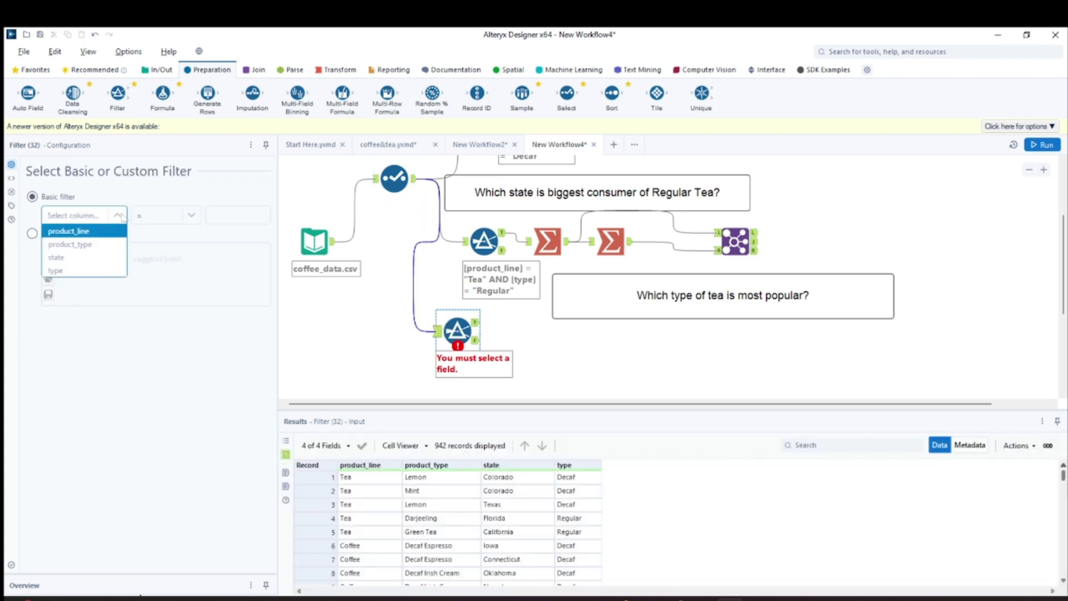
left_click(68, 230)
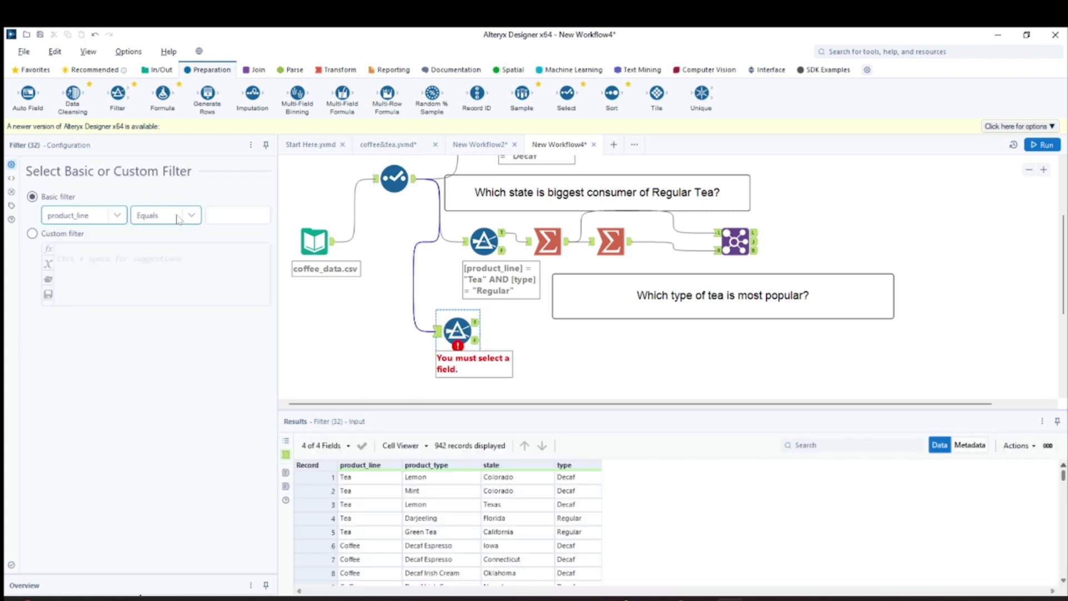
type("tea")
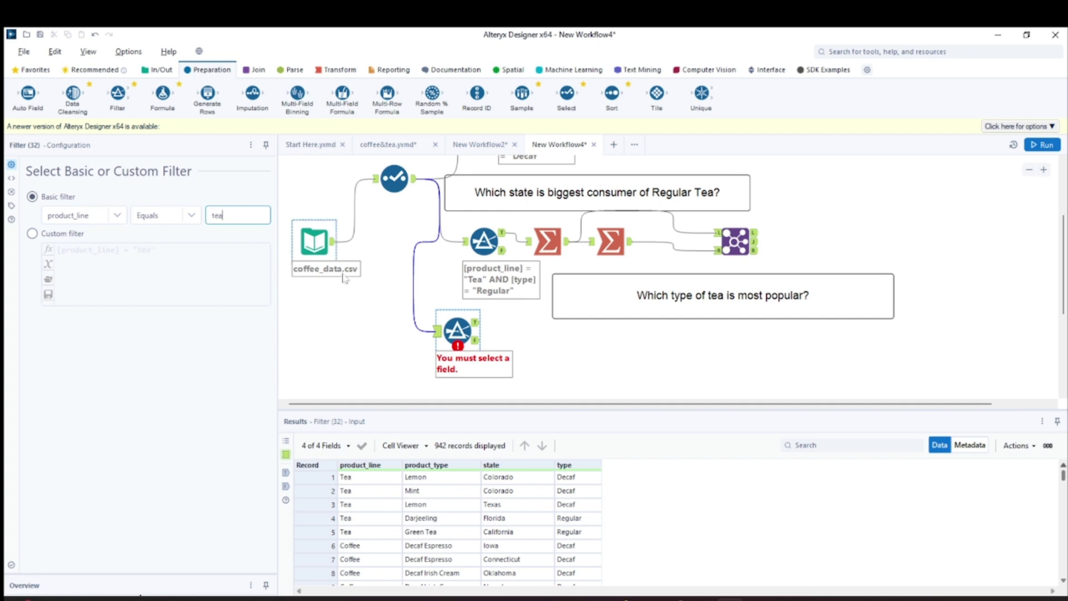
left_click(475, 322)
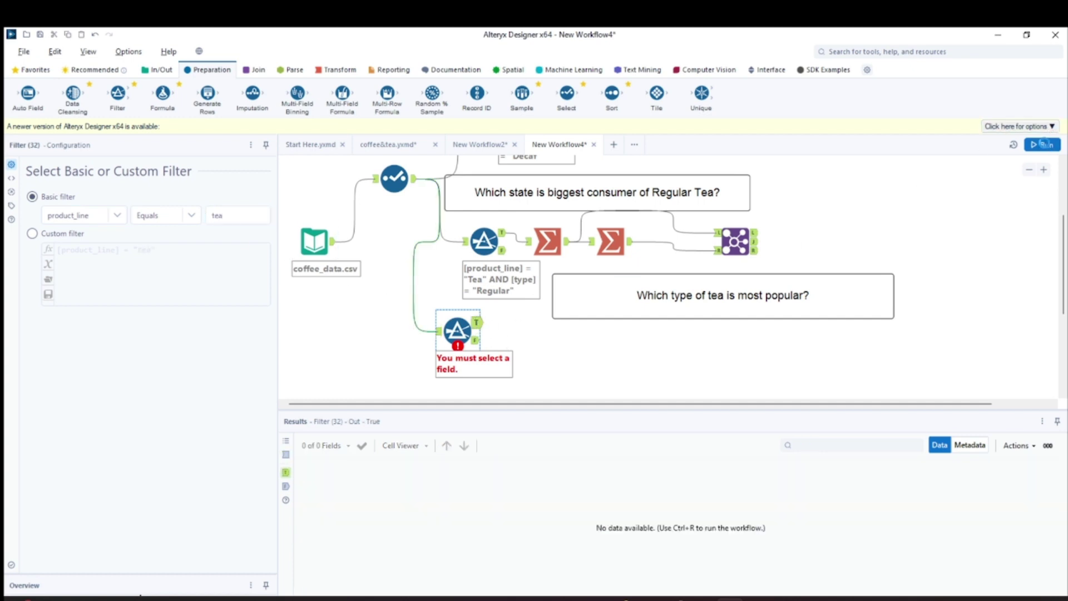
left_click(1044, 144)
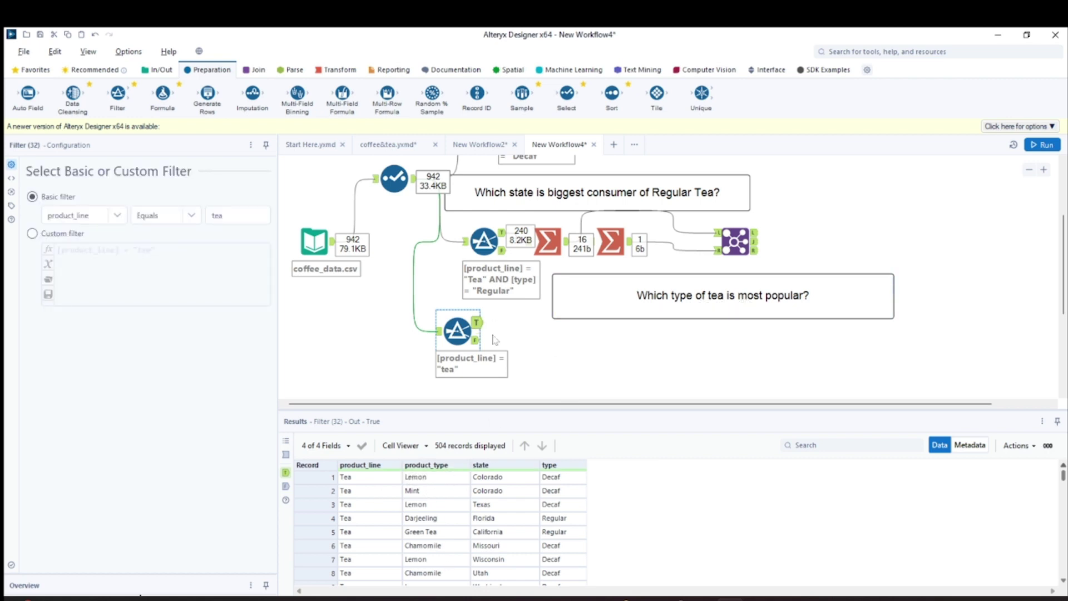
Step: Connect a Summarize tool to the True output of the tea filter
left_click(452, 329)
left_click(338, 70)
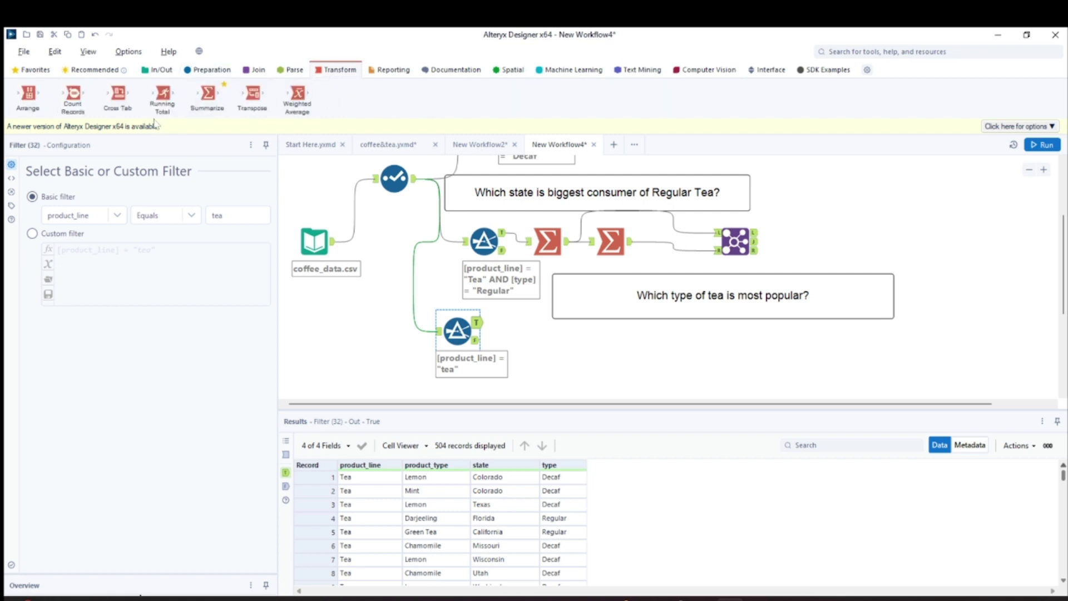
left_click_drag(207, 94, 566, 358)
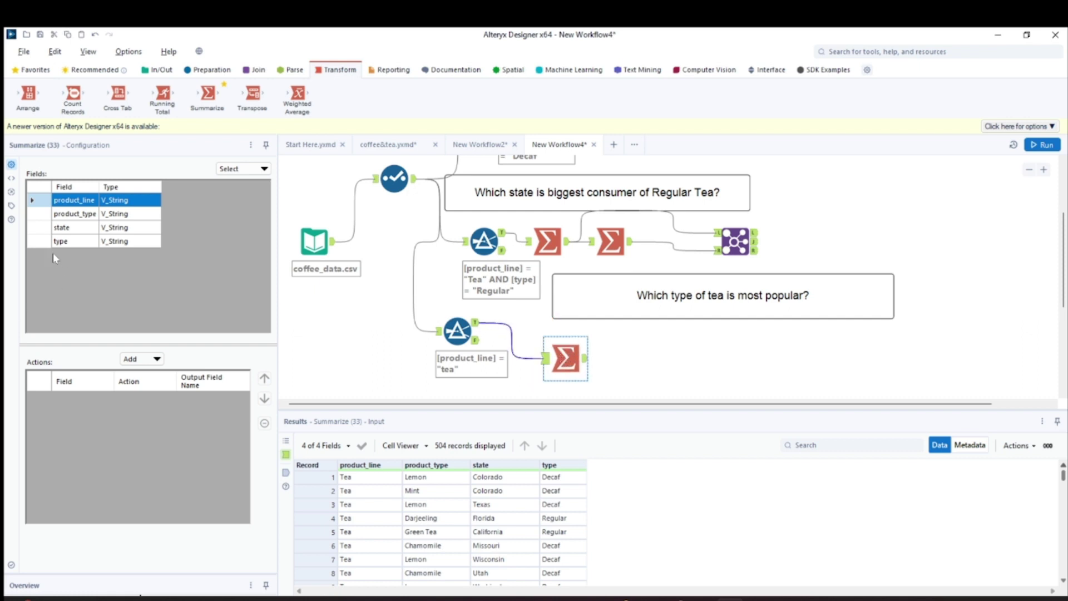
Step: Set the new Summarize tool to group by product_type and count product_type
left_click(44, 216)
left_click(139, 358)
left_click(149, 363)
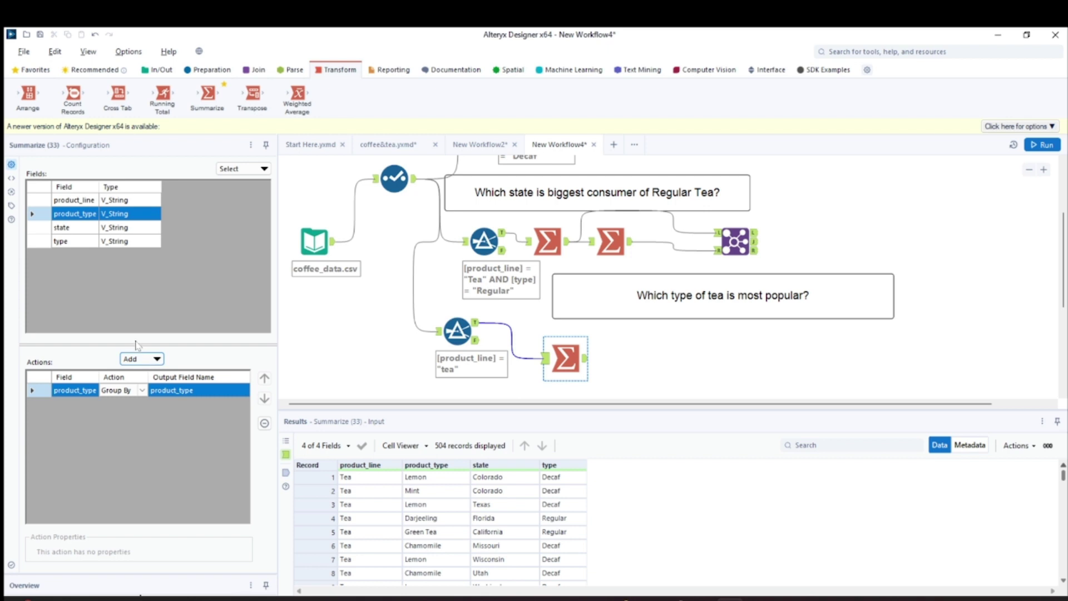
left_click(142, 360)
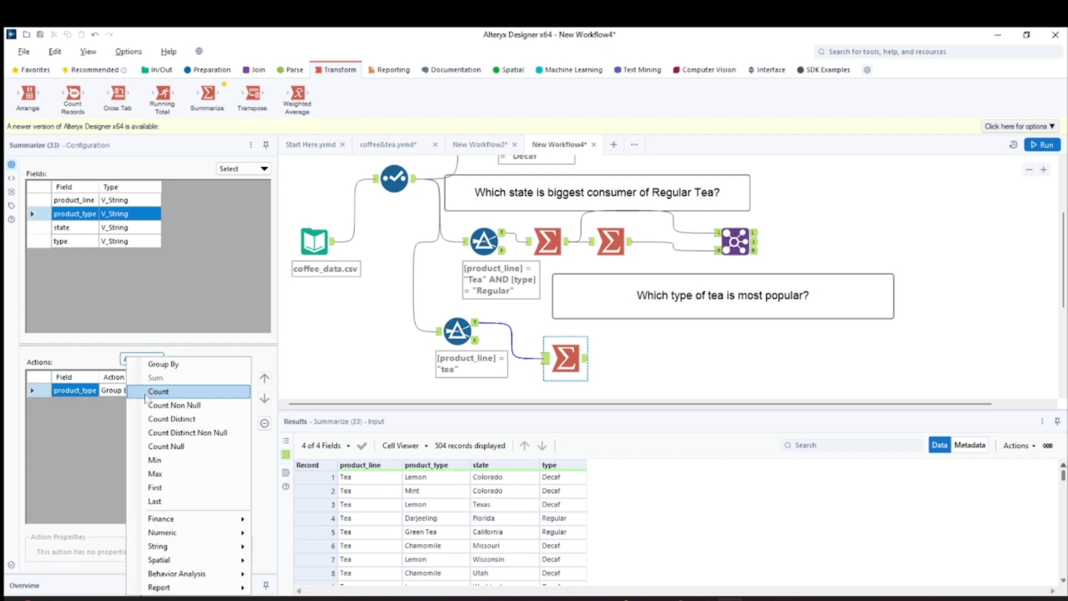
left_click(146, 392)
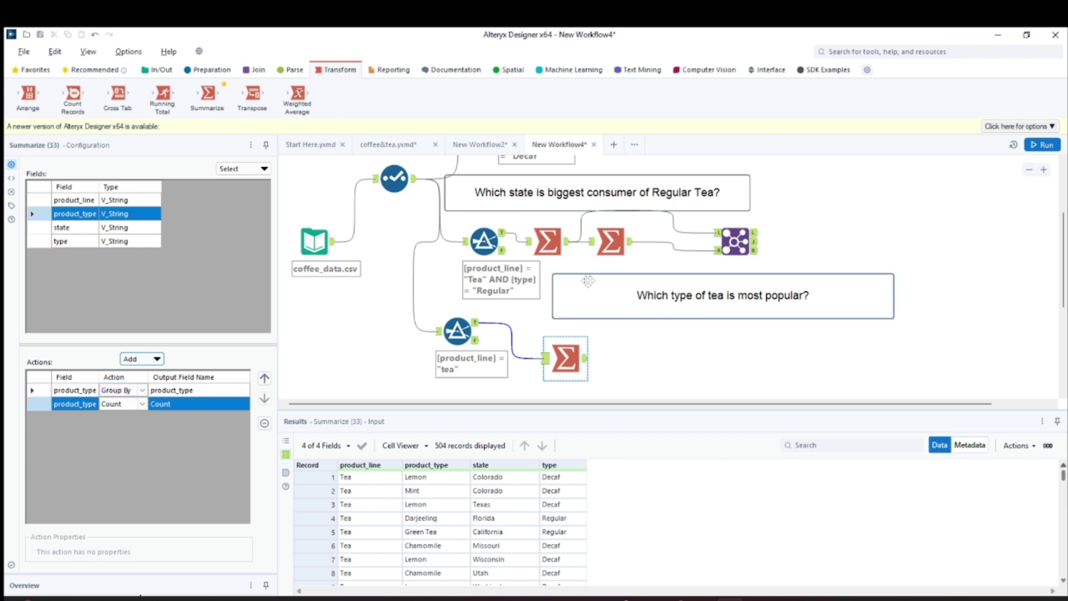
Step: Run the workflow and view the new Summarize tool's output in an enlarged results area
left_click(1042, 146)
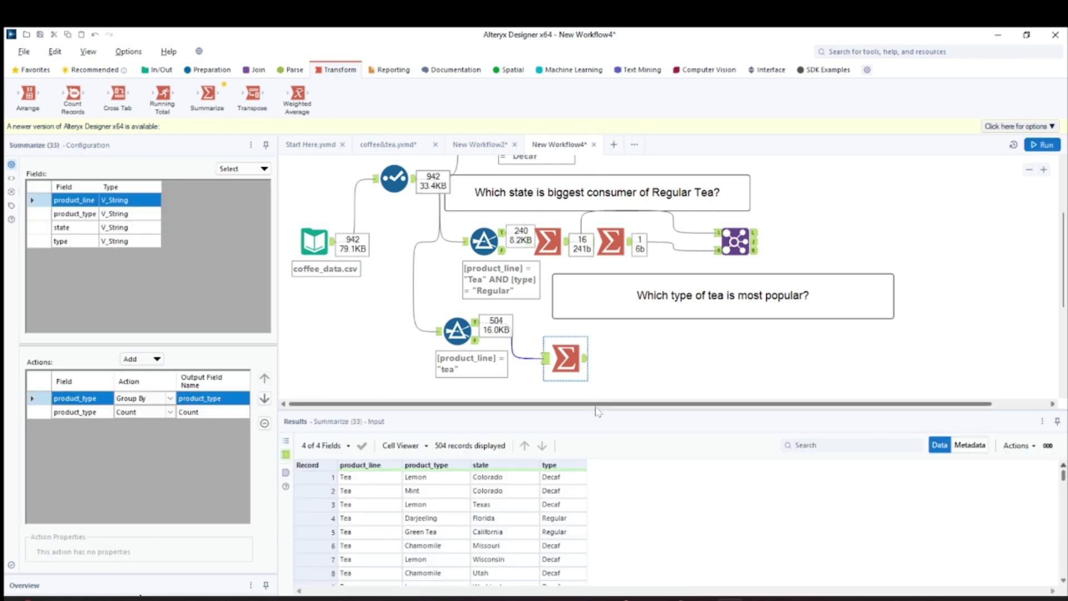
left_click(588, 362)
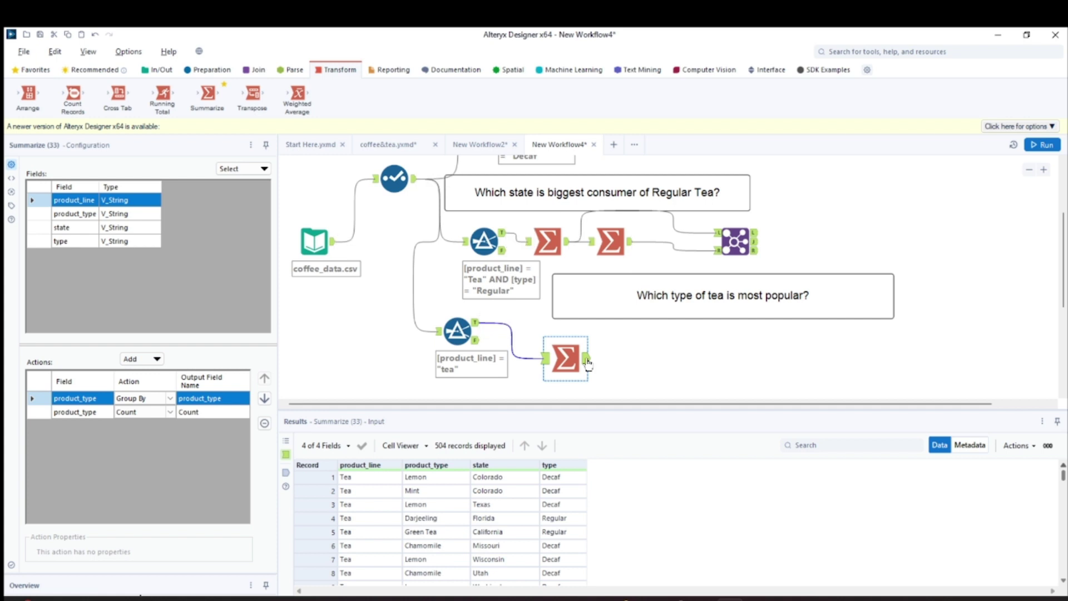
left_click(586, 360)
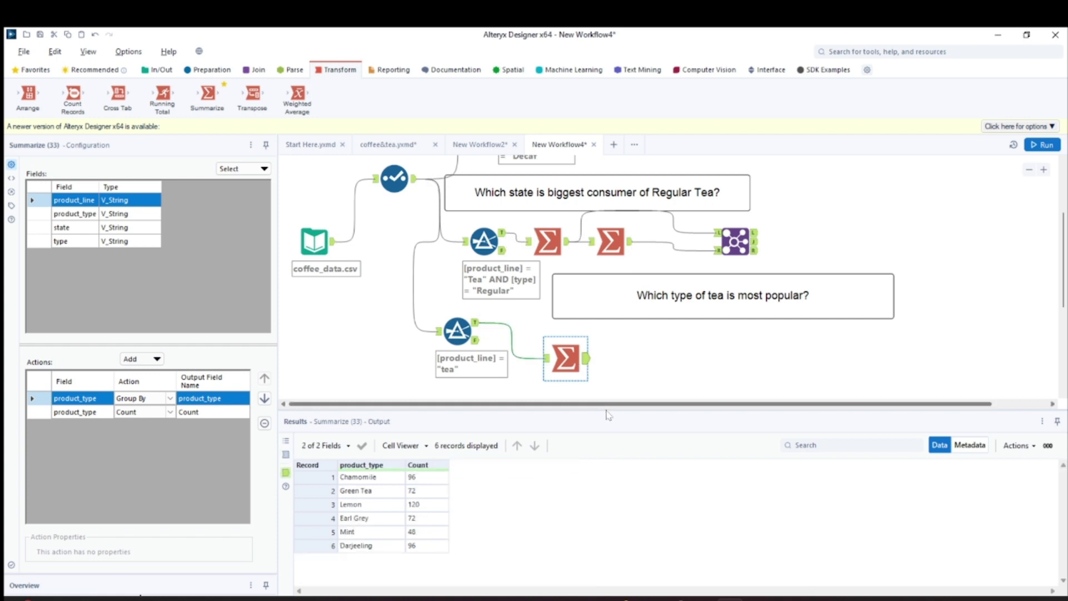
left_click_drag(608, 414, 610, 353)
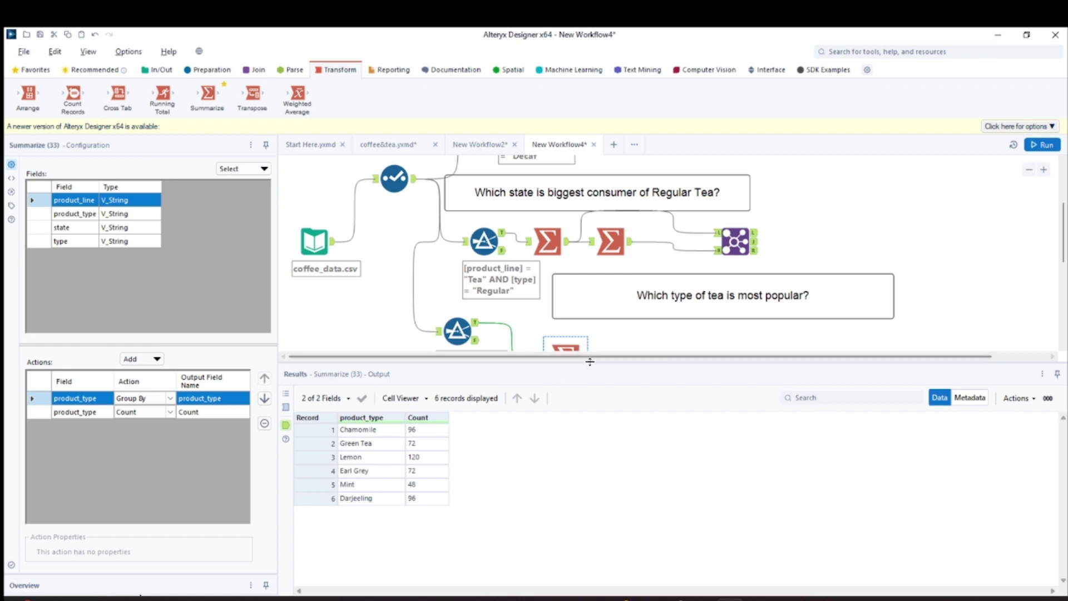
Step: Enlarge the canvas area and connect a Sort tool to the output of the product_type Summarize tool
left_click_drag(590, 364, 588, 392)
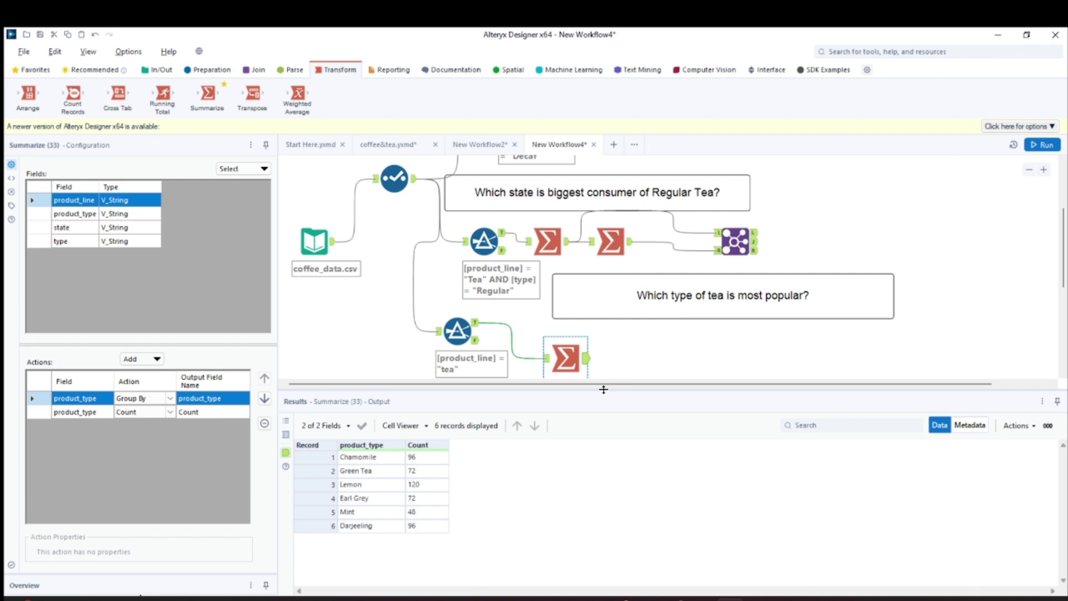
left_click_drag(603, 389, 603, 420)
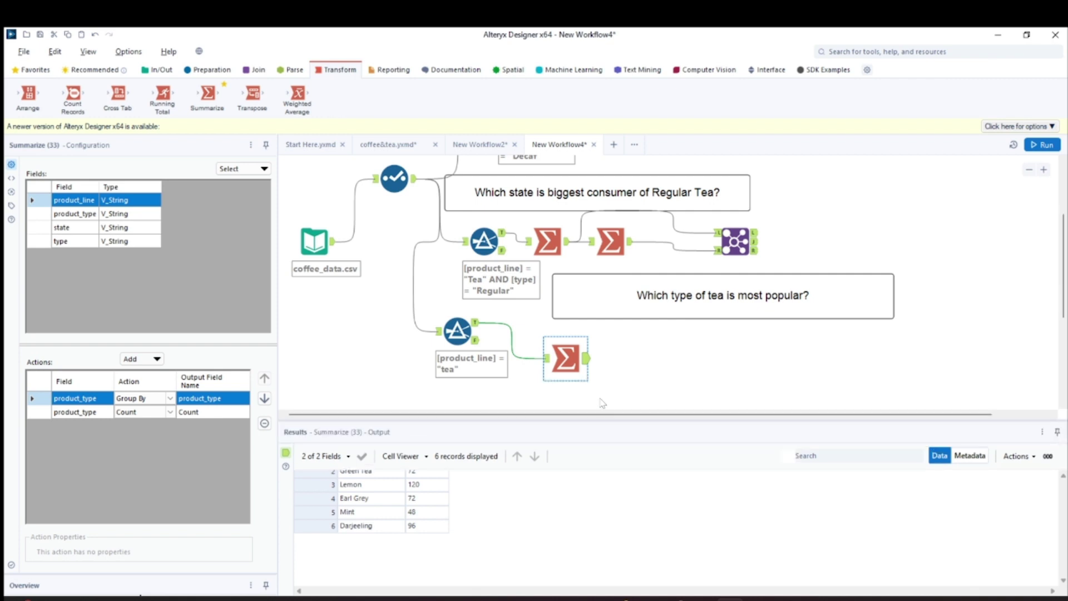
left_click(217, 73)
left_click_drag(612, 94, 629, 358)
Step: Set the Sort tool to order Count Descending and run the workflow to view its output
left_click(91, 205)
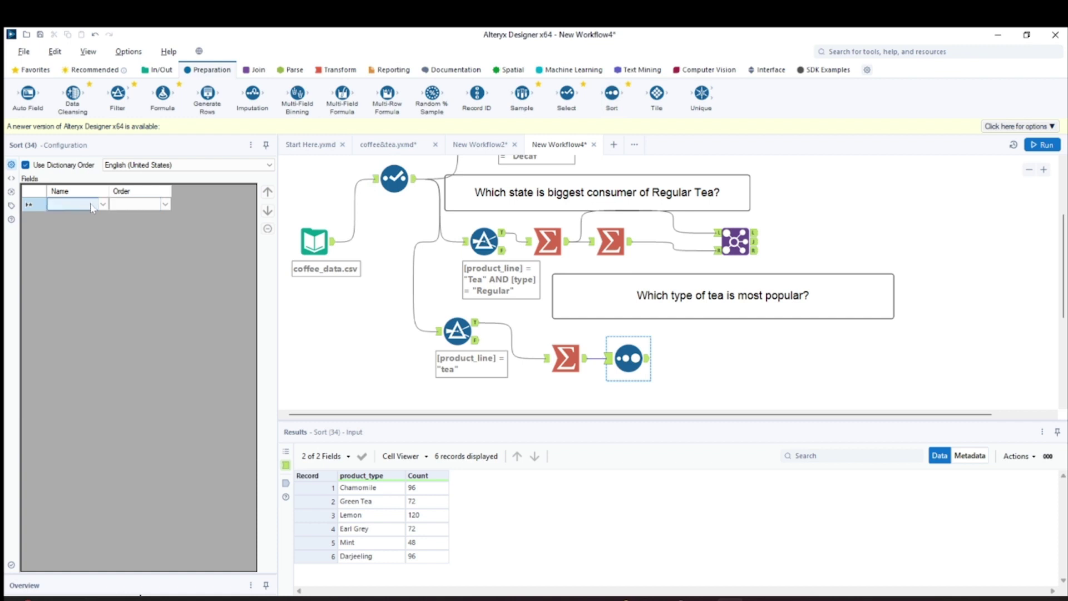
left_click(103, 204)
left_click(61, 222)
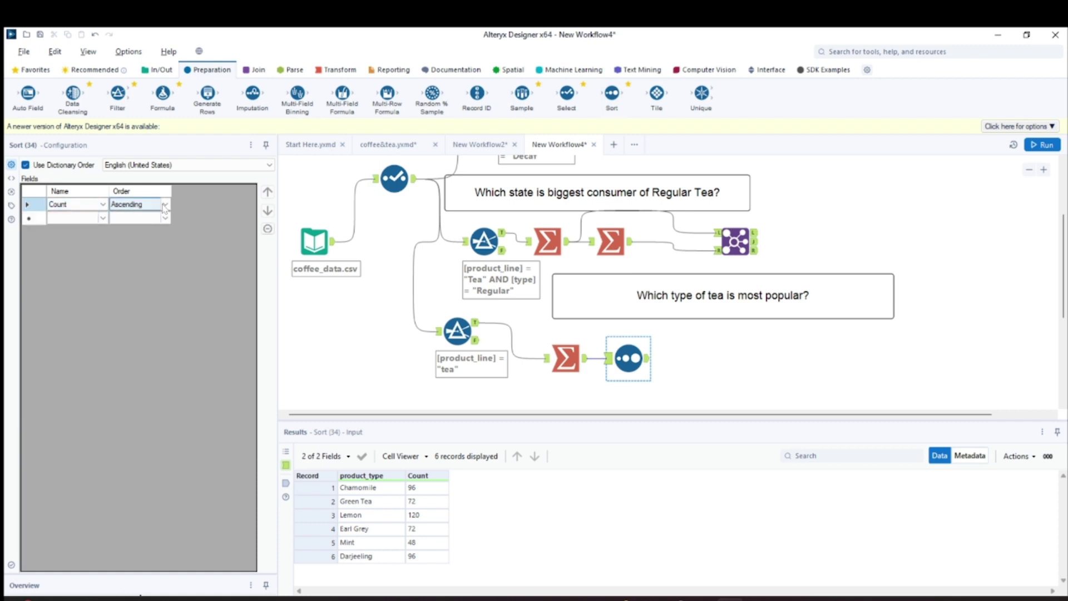
left_click(165, 204)
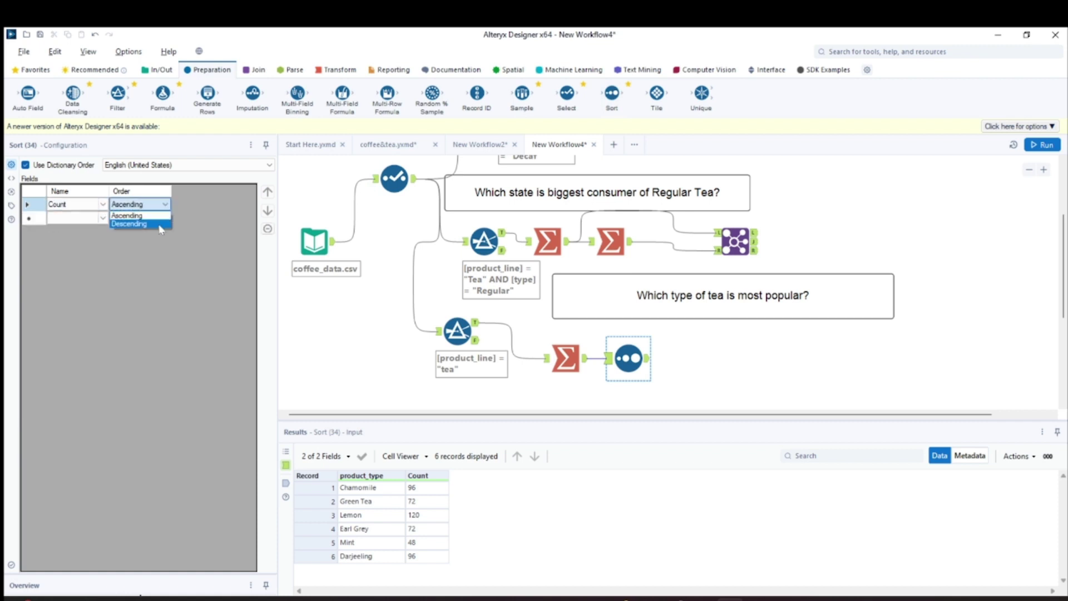
left_click(156, 223)
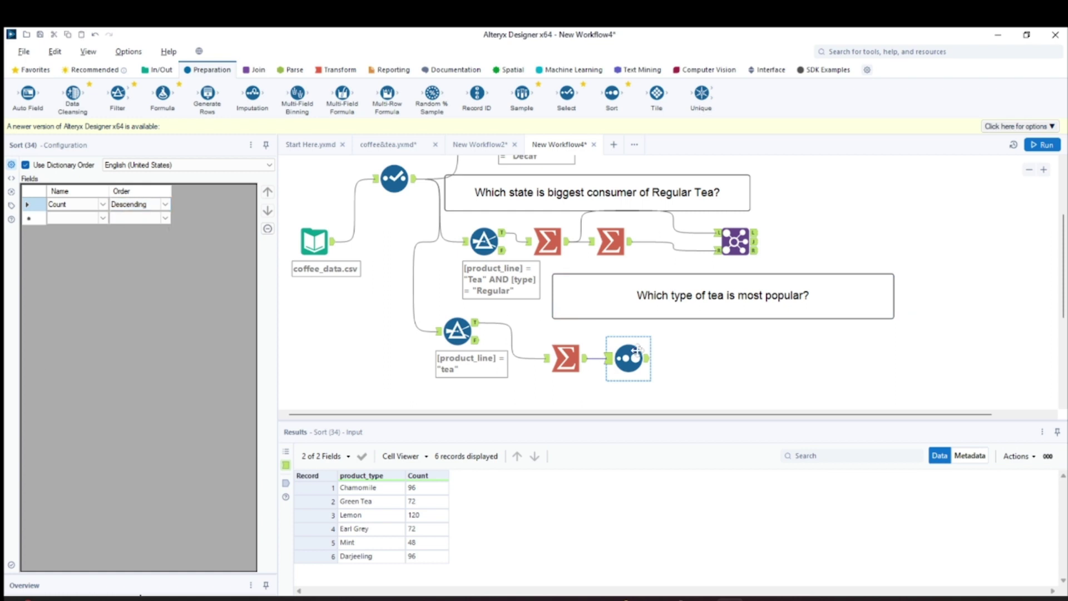
left_click(646, 369)
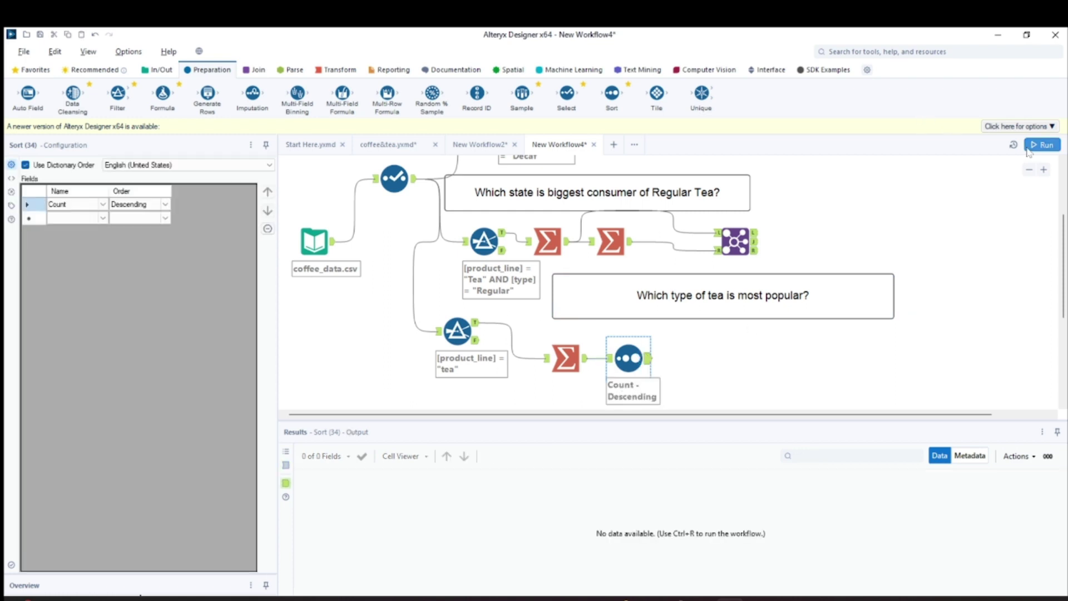
key("ctrl+r")
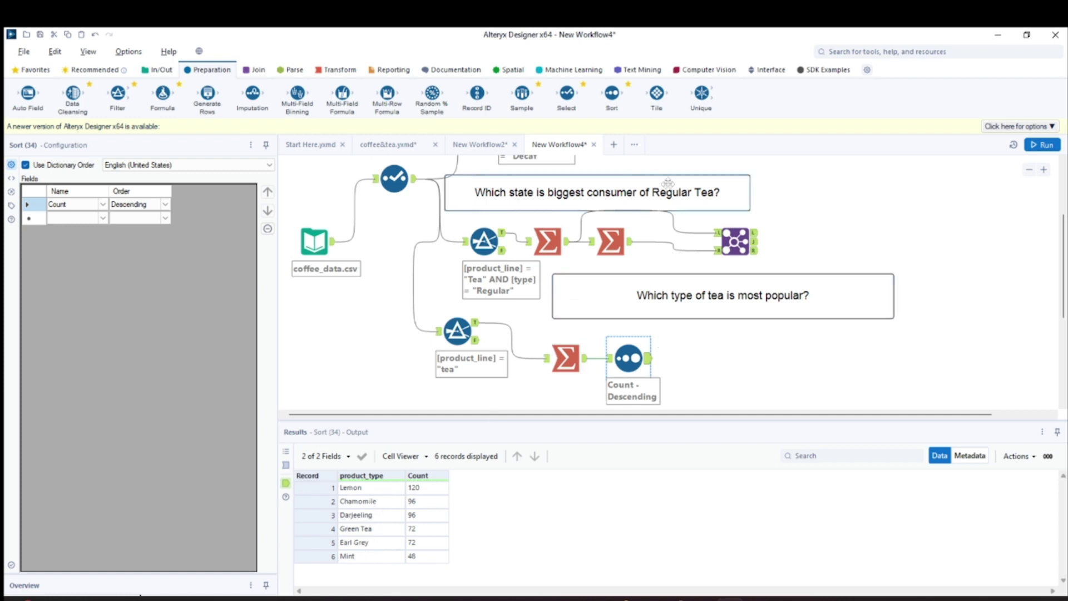
Step: Connect a Sample tool after the Sort tool, keep the first N rows with N = 1, and run the workflow
left_click_drag(517, 93, 699, 358)
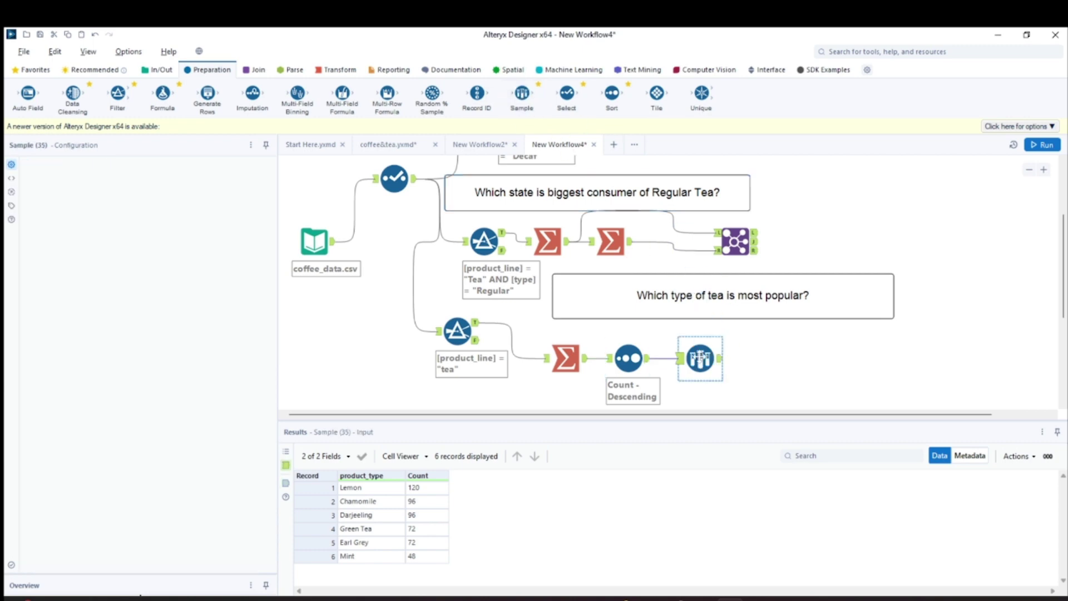
left_click(64, 297)
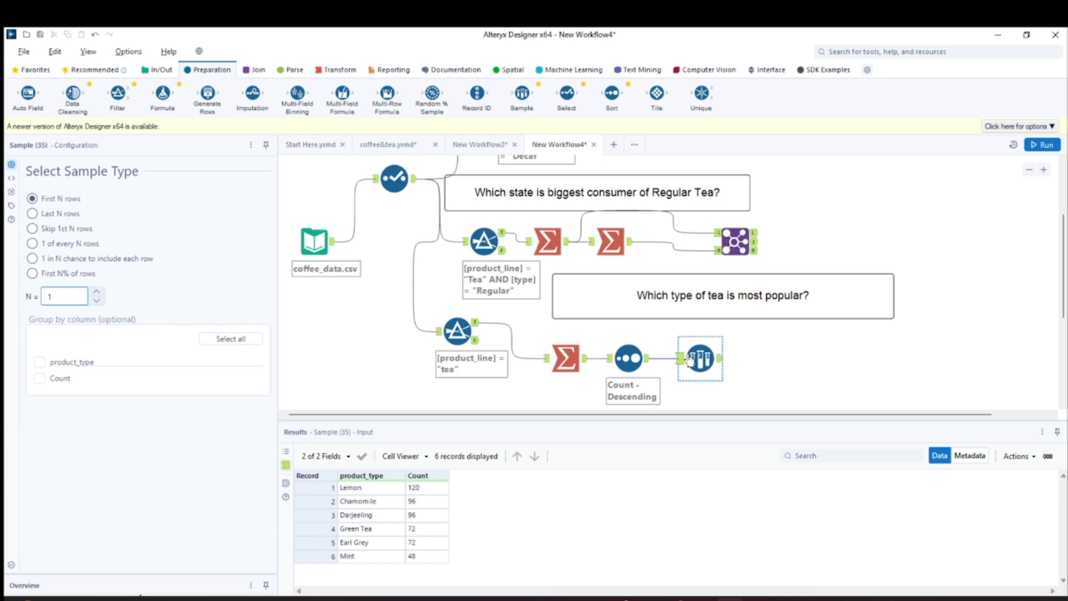
left_click(926, 206)
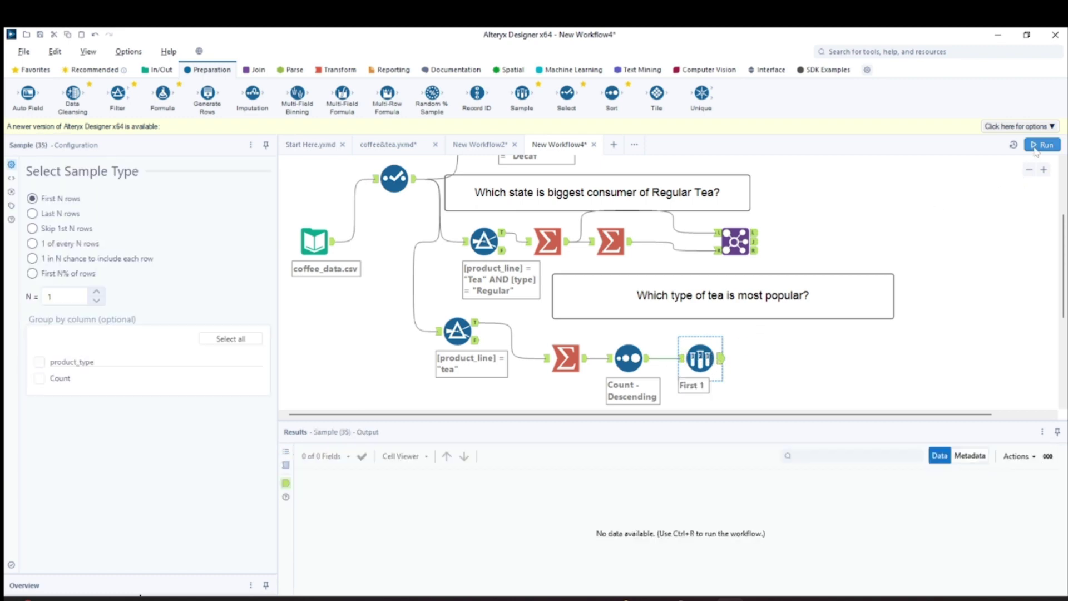
left_click(1041, 144)
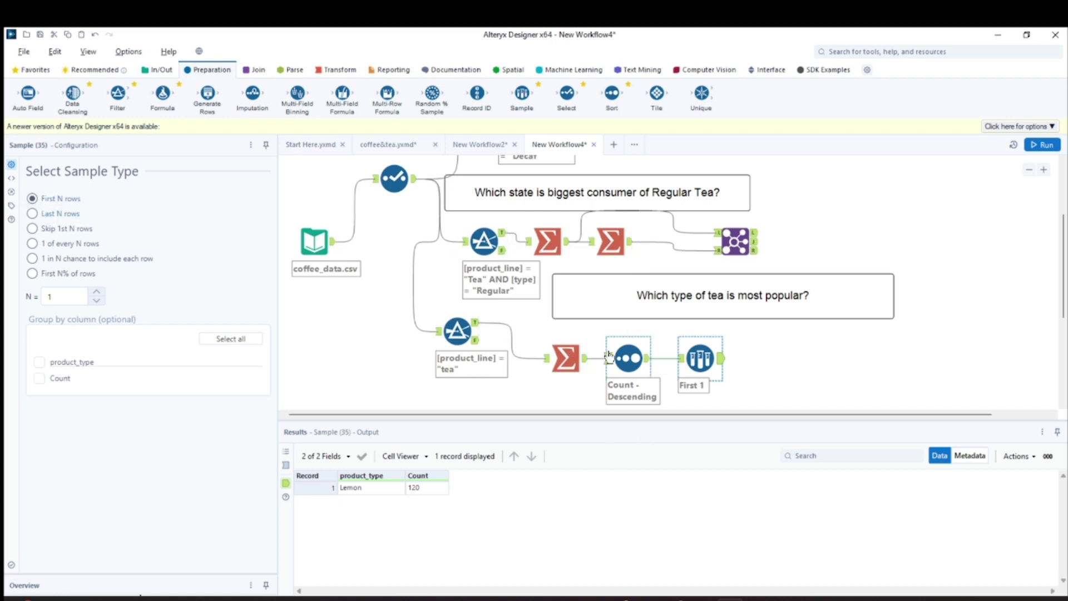
Step: Review the Sort tool's Descending order on Count and the Sample tool's First N rows configuration
left_click(628, 358)
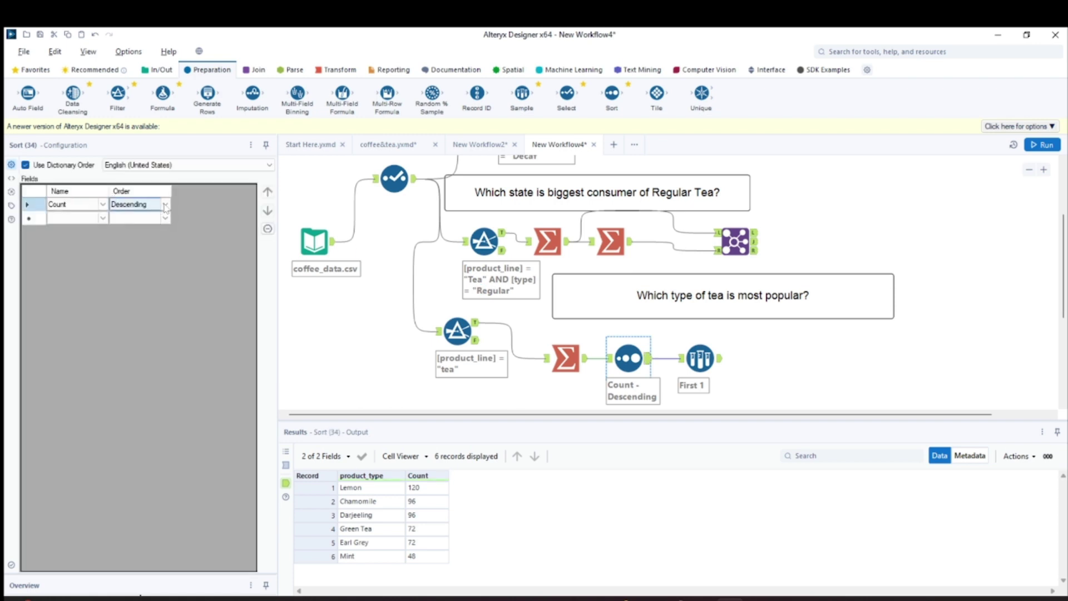
left_click(165, 205)
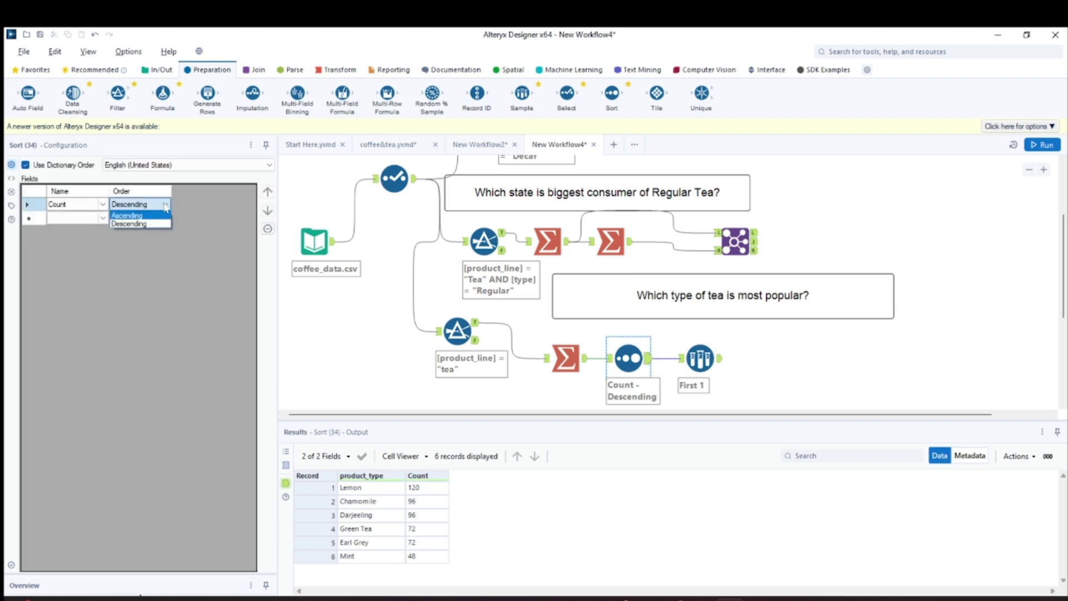
left_click(129, 224)
left_click(699, 359)
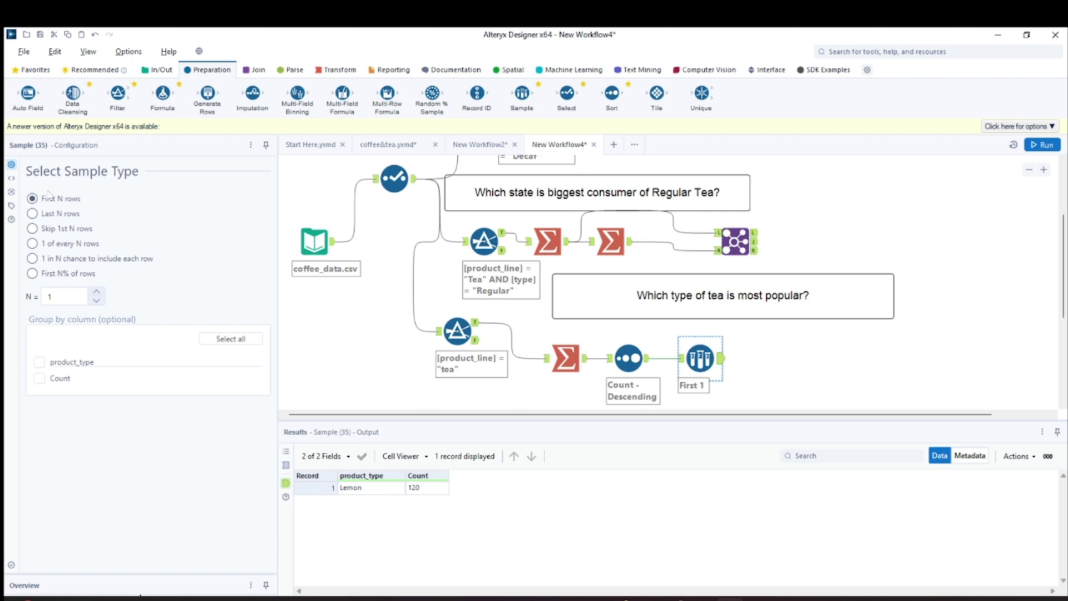
left_click(752, 359)
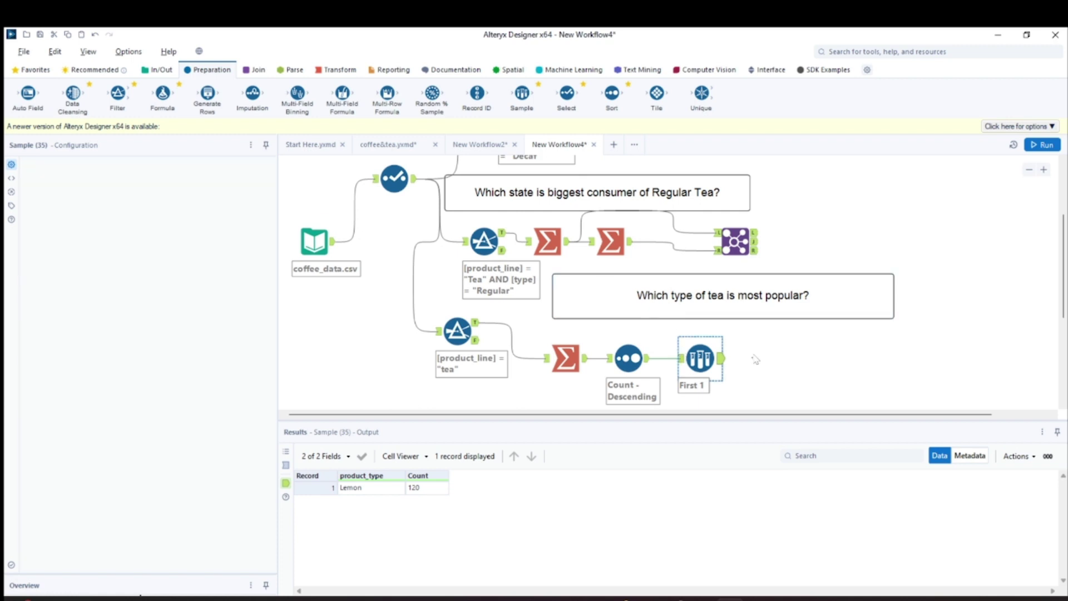
Step: Connect an Output Data tool to the join output of the decaf tea branch
scroll(751, 309, "up", 2)
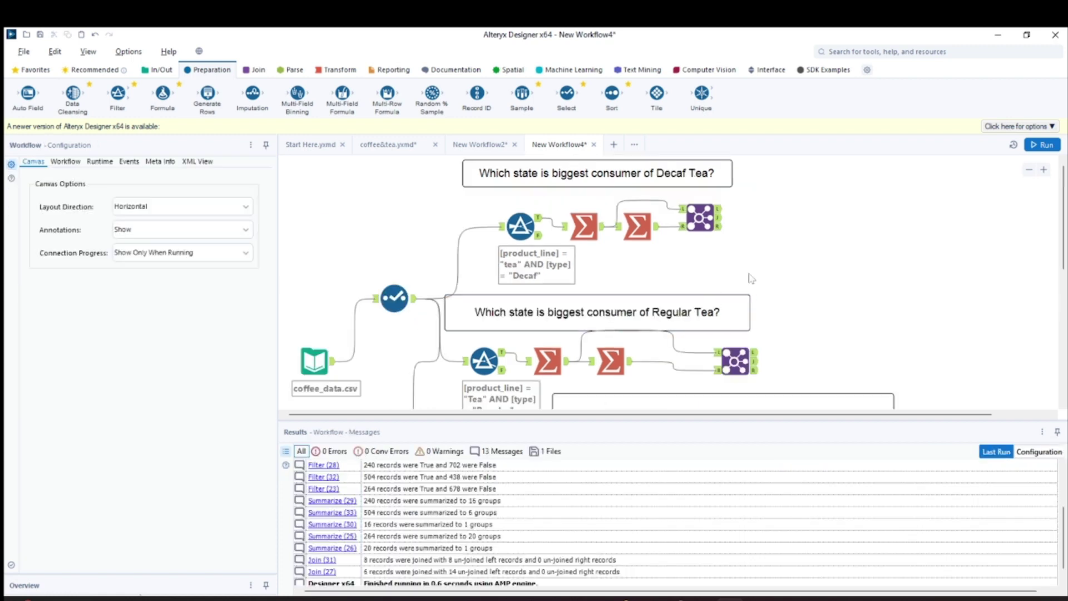
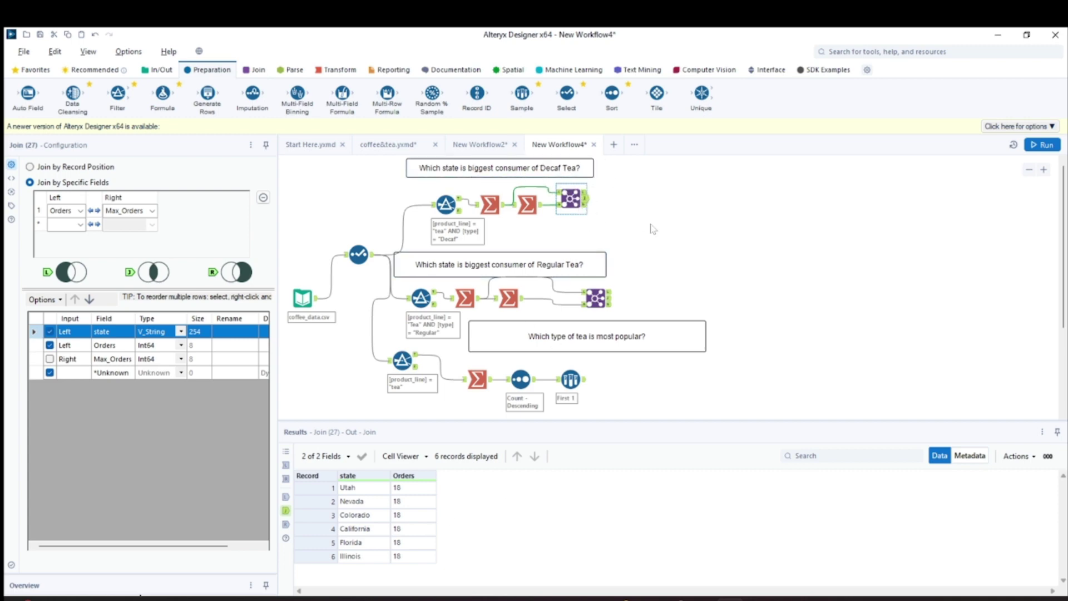
left_click(160, 72)
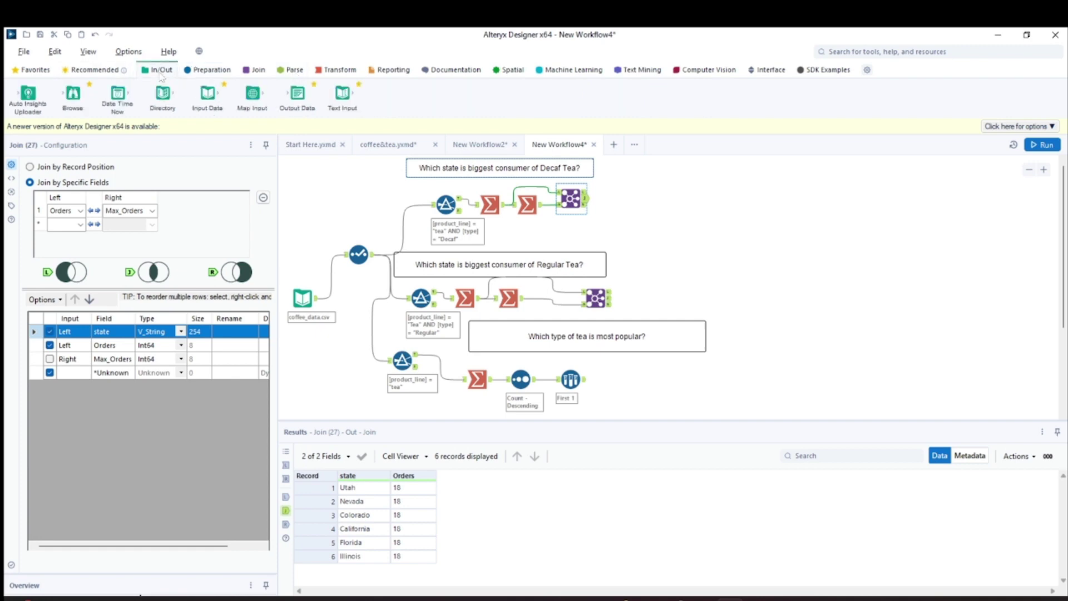
left_click_drag(297, 95, 632, 201)
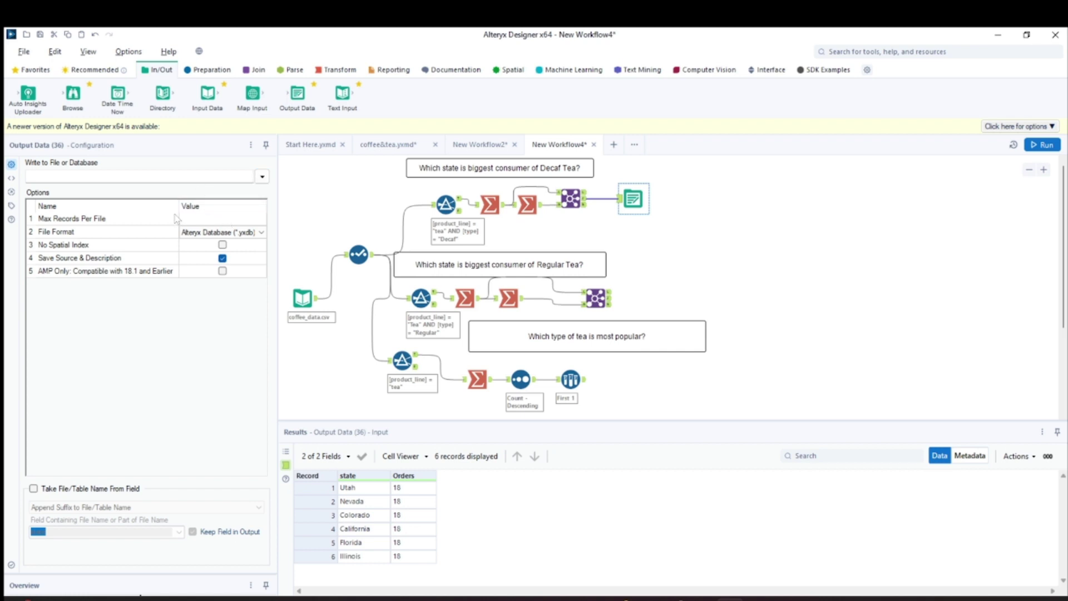
Step: Write the decaf output to a Microsoft Excel (.xlsx) file named Tea_decaf in Office_data, using Sheet1, and run the workflow
left_click(262, 176)
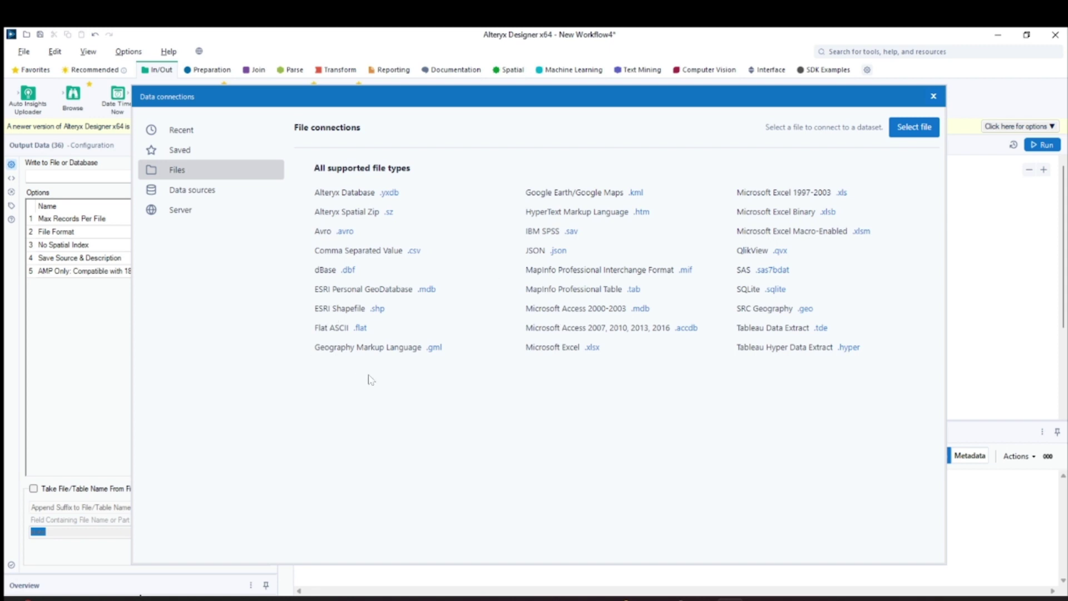
left_click(593, 347)
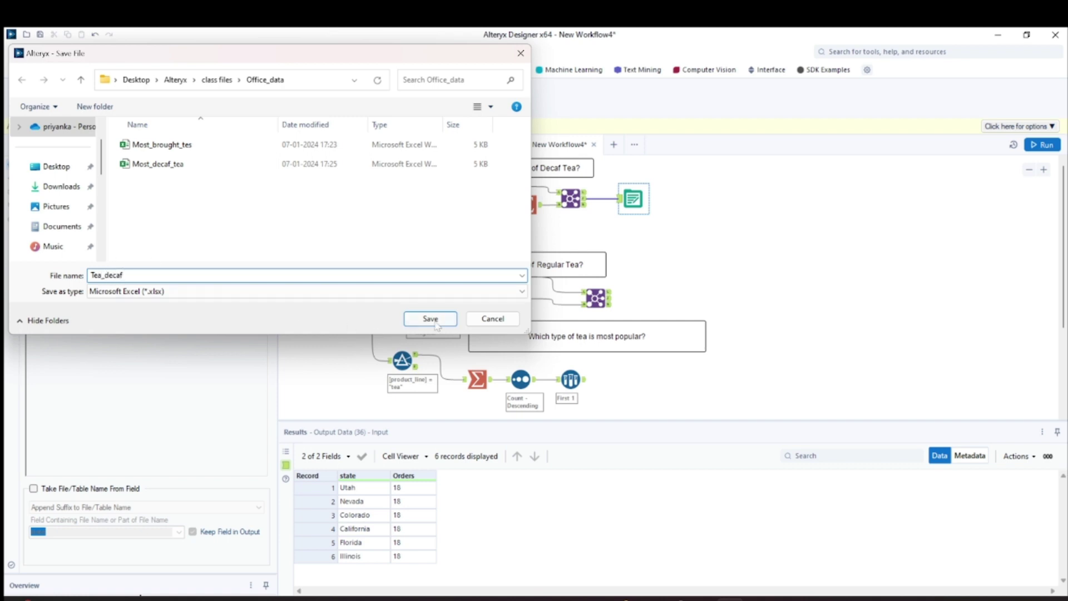
left_click(430, 319)
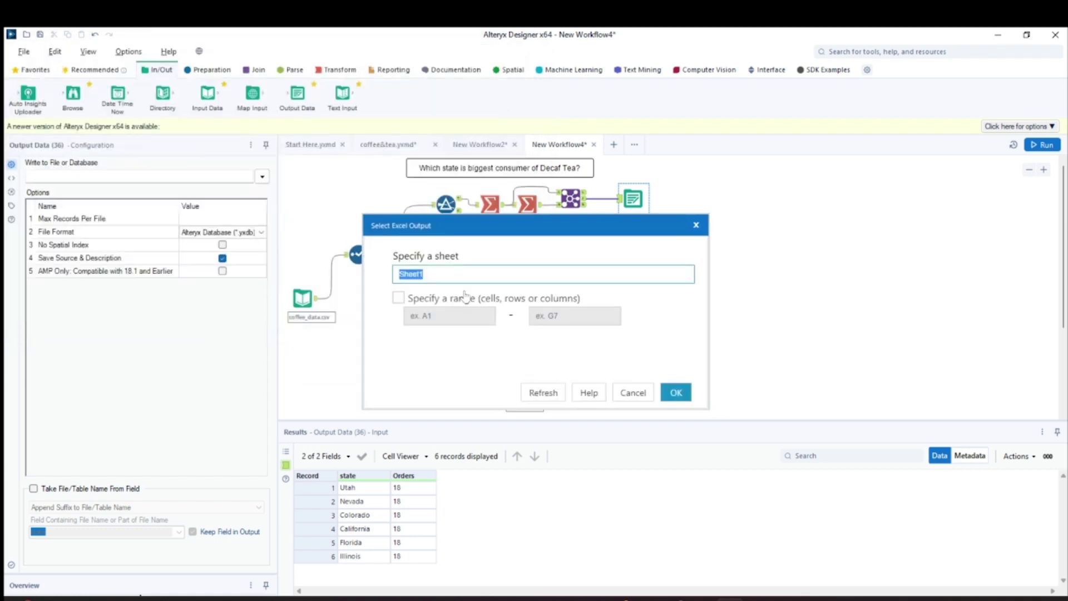
left_click(676, 392)
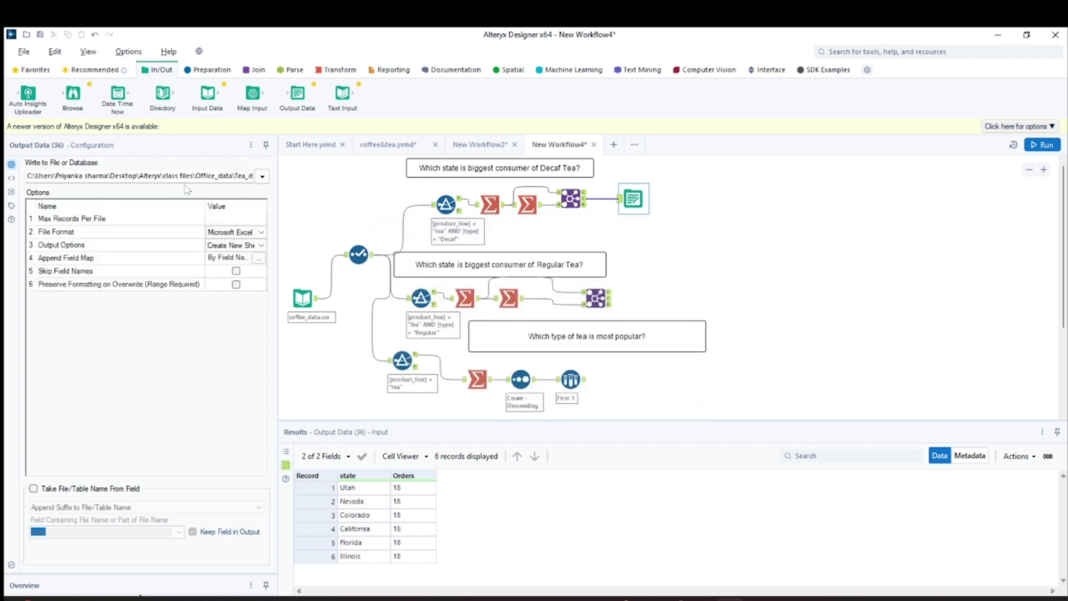
left_click(1036, 145)
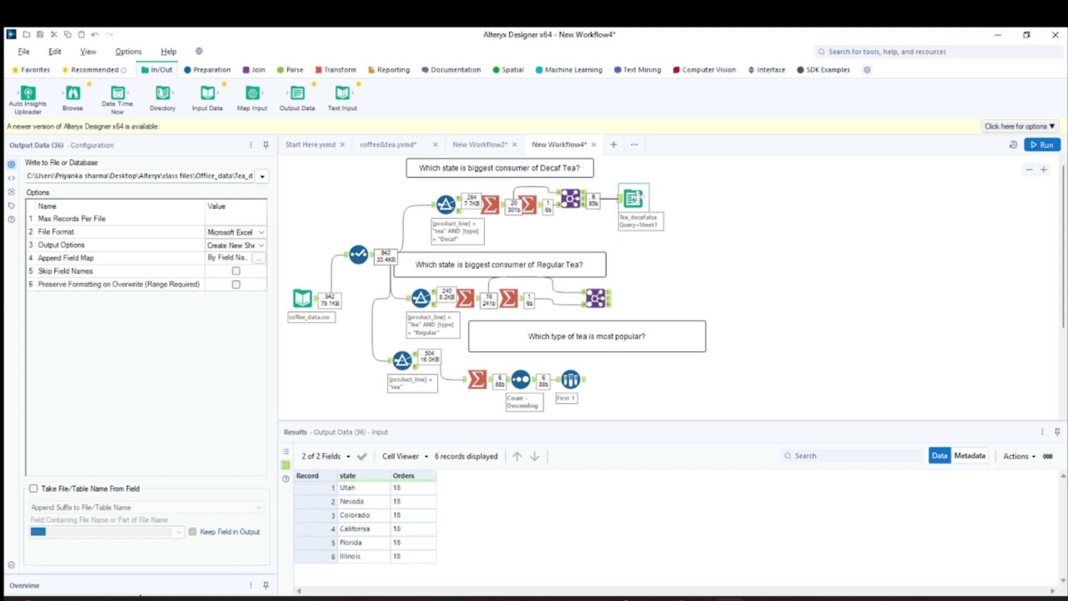
Step: Switch to File Explorer and open Tea_decaf from the Office_data folder in Excel to examine its state and Orders data
key("alt+Tab")
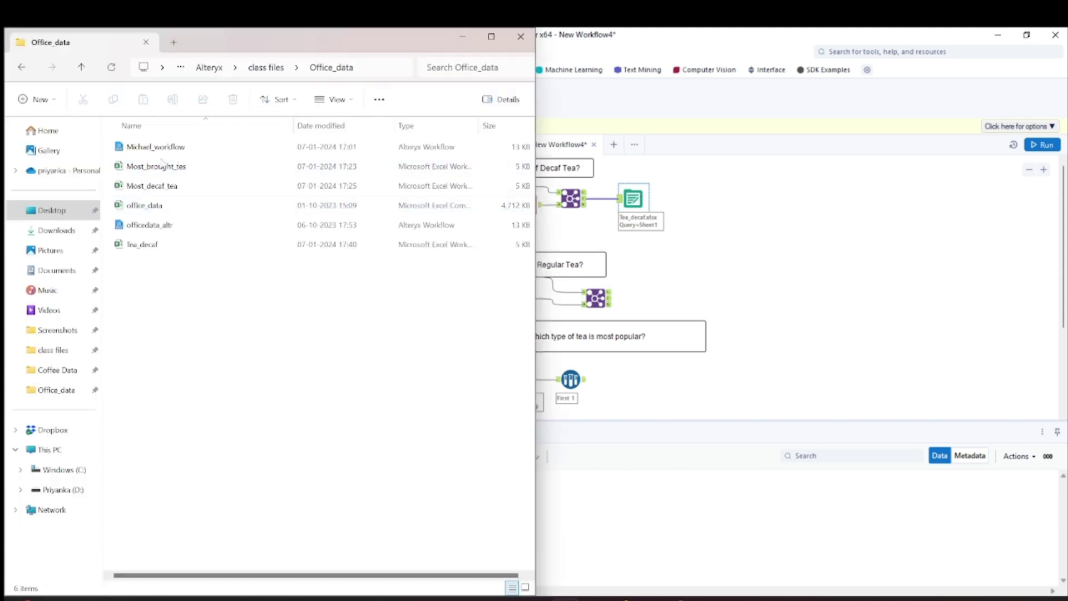
left_click(149, 251)
key("F2")
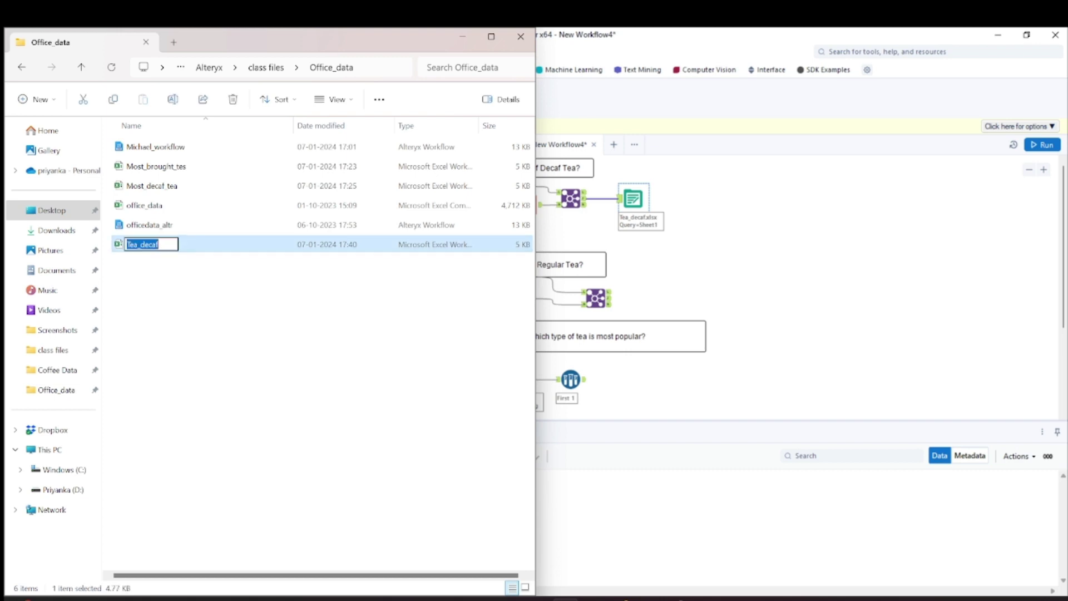
double_click(226, 244)
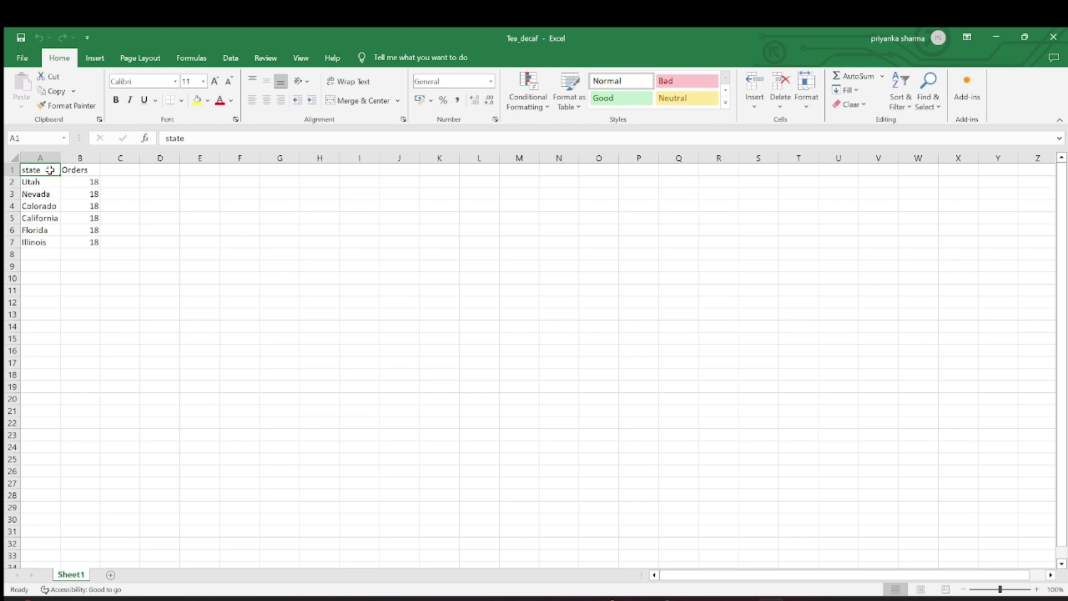
key("ctrl+shift+Down")
key("ctrl+shift+Right")
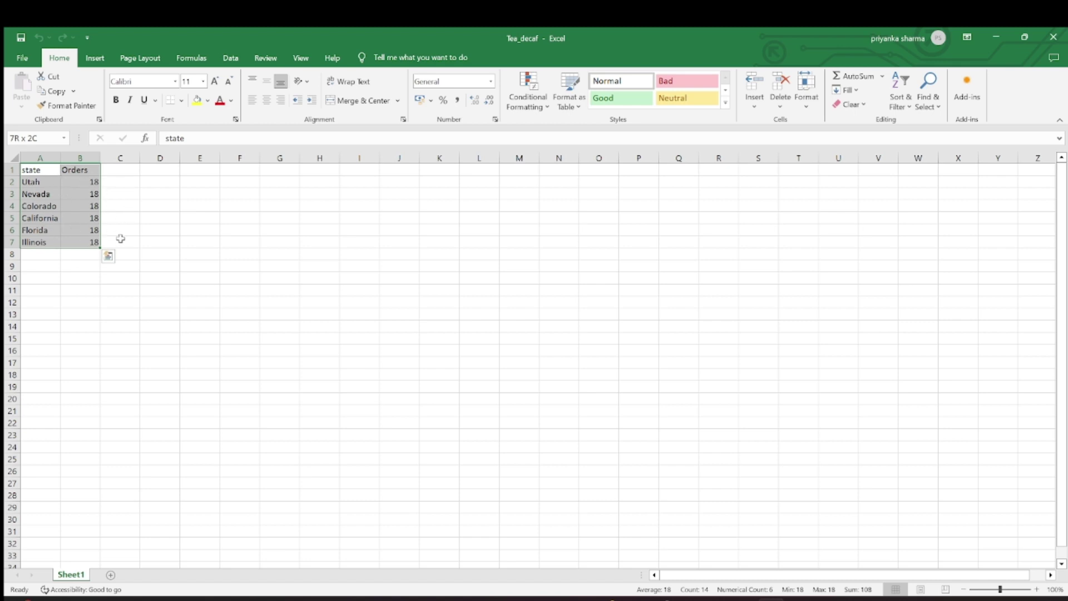
left_click(86, 205)
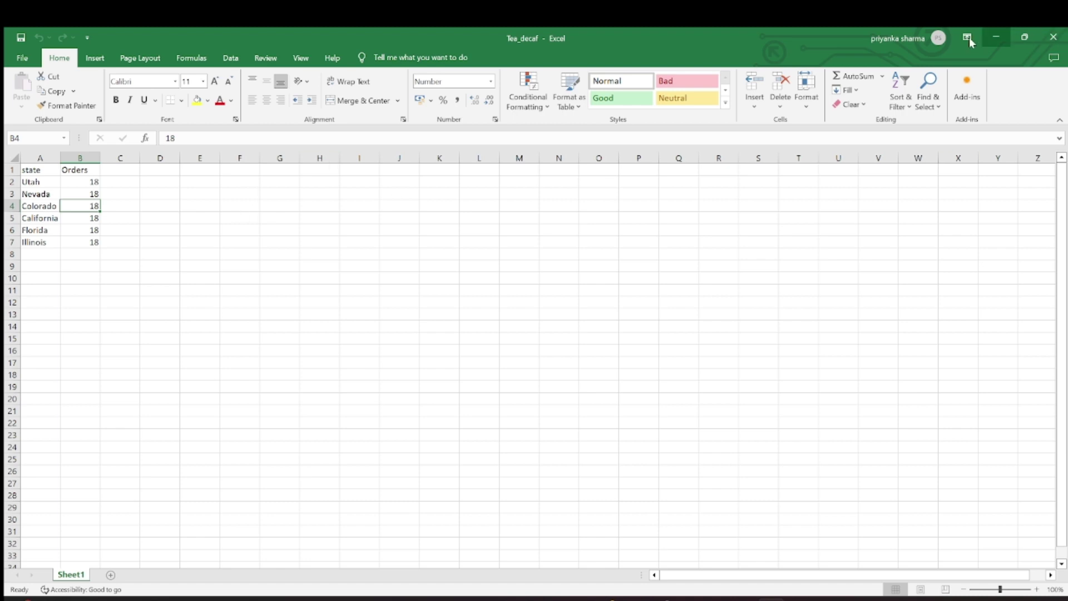
Step: Leave the Excel workbook, return to Alteryx Designer and narrow the Configuration pane to widen the canvas
left_click(1052, 37)
left_click(461, 39)
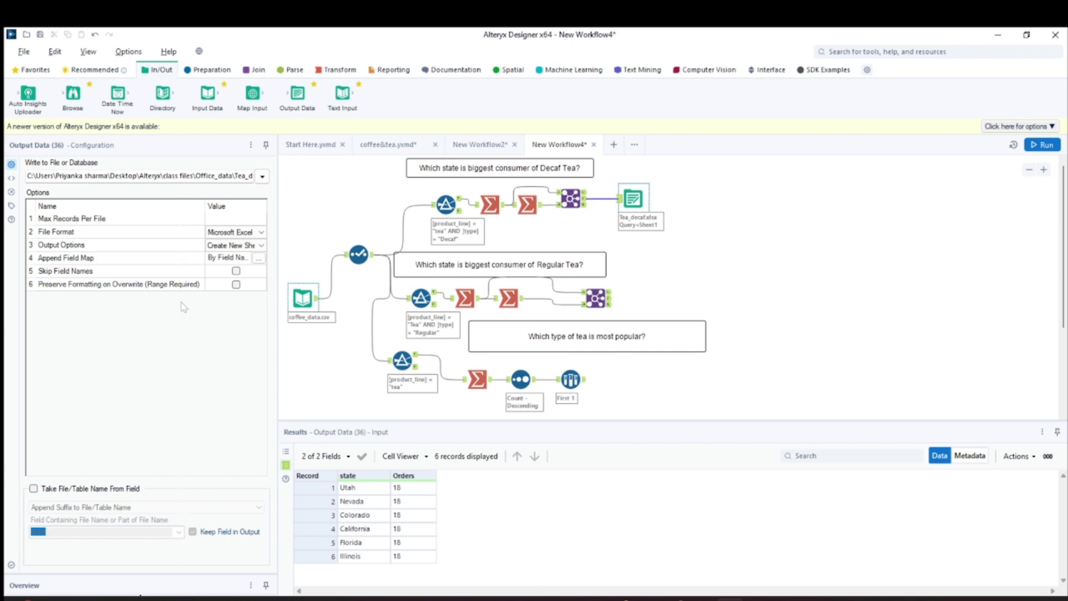
left_click_drag(183, 307, 181, 307)
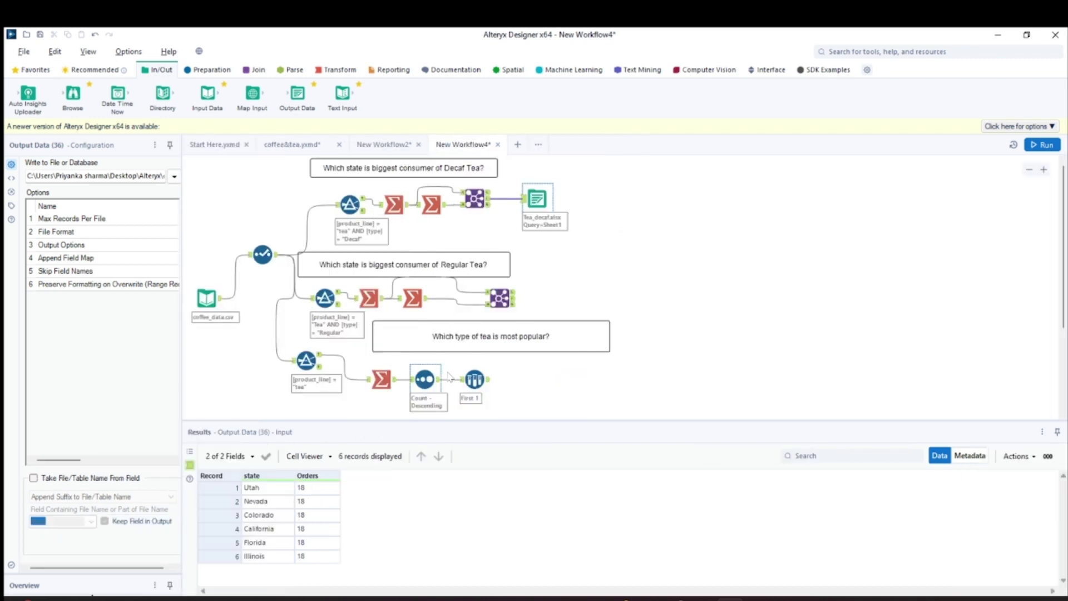